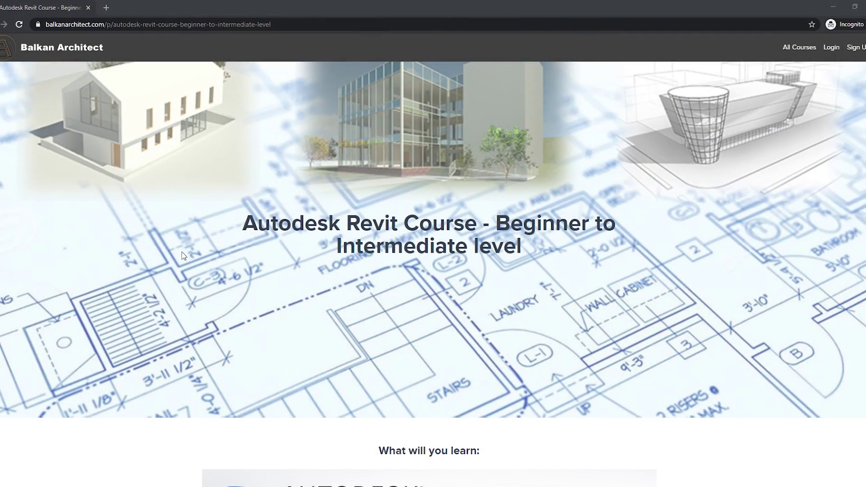
scroll(184, 256, down, 8)
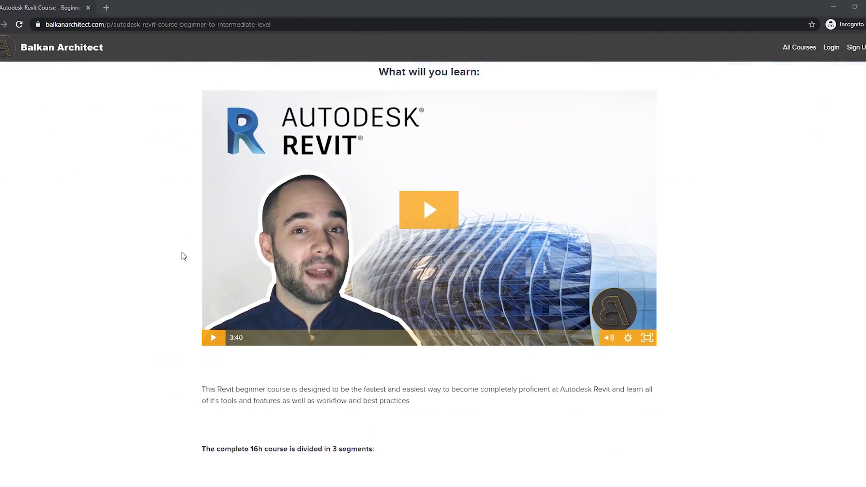
scroll(184, 256, down, 10)
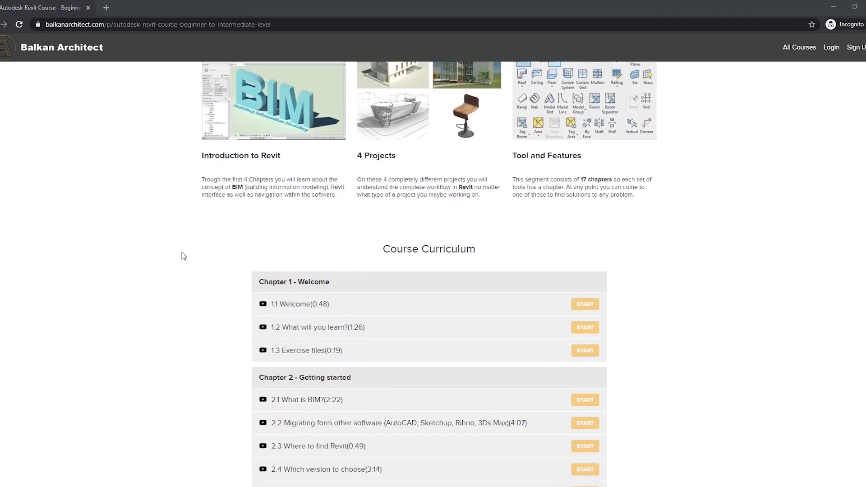
scroll(183, 256, down, 12)
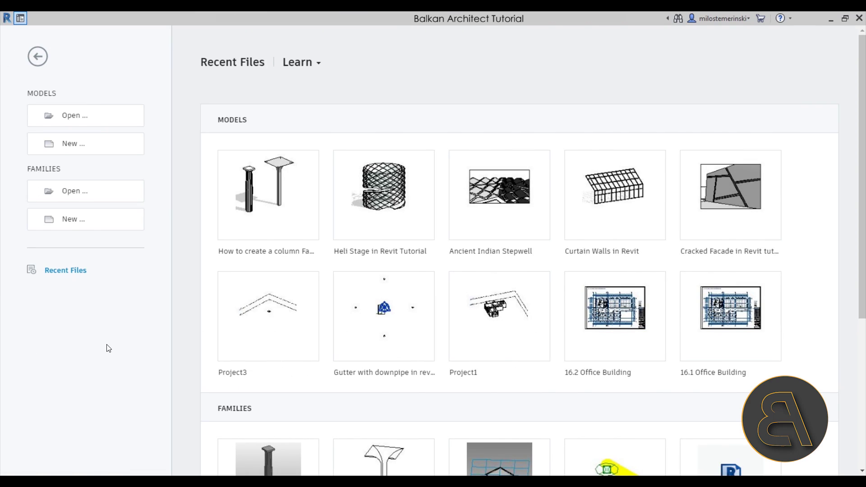
Create a new project from the Balkan Architect Template - Metric template
click(73, 143)
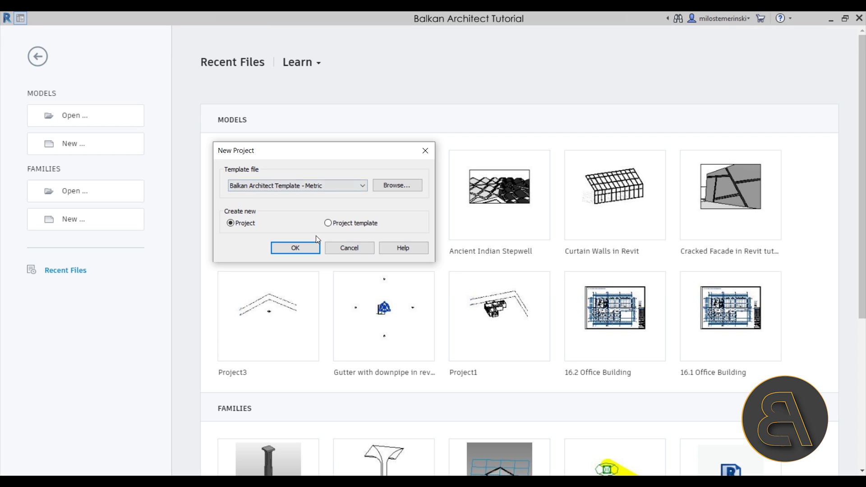
click(295, 247)
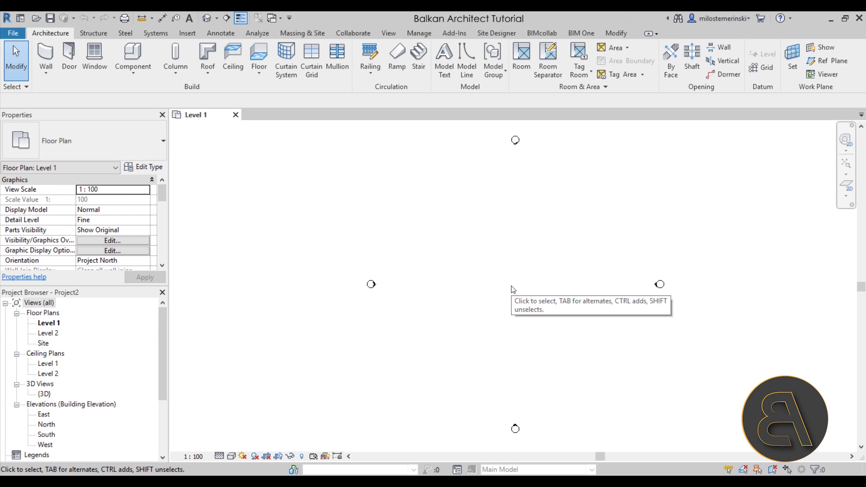
middle_drag(512, 291, 377, 290)
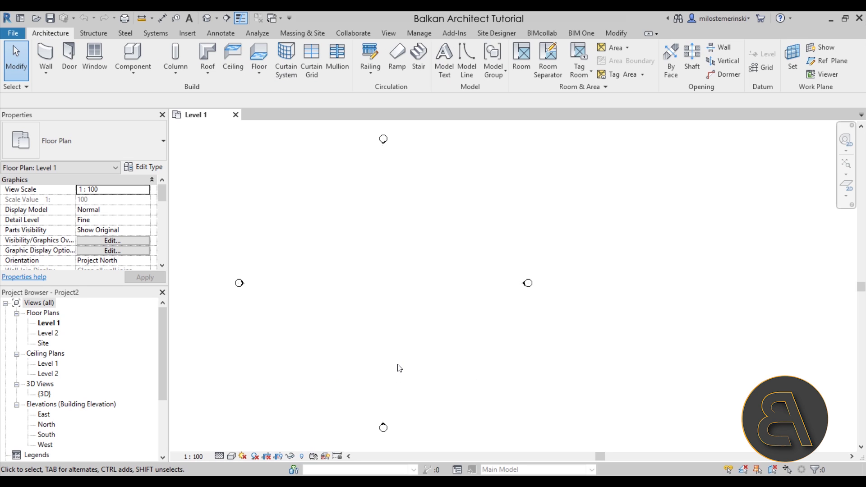
Start a toposurface, switch to the Site floor plan and get ready to place surface points
click(300, 33)
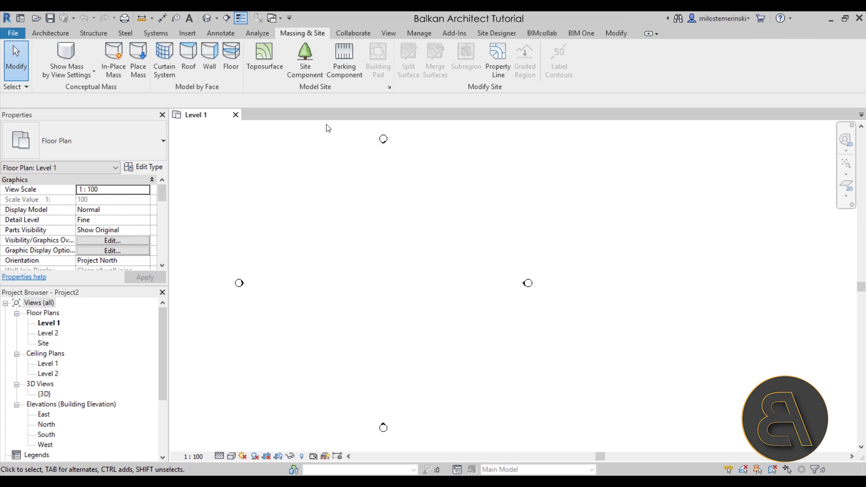
click(264, 68)
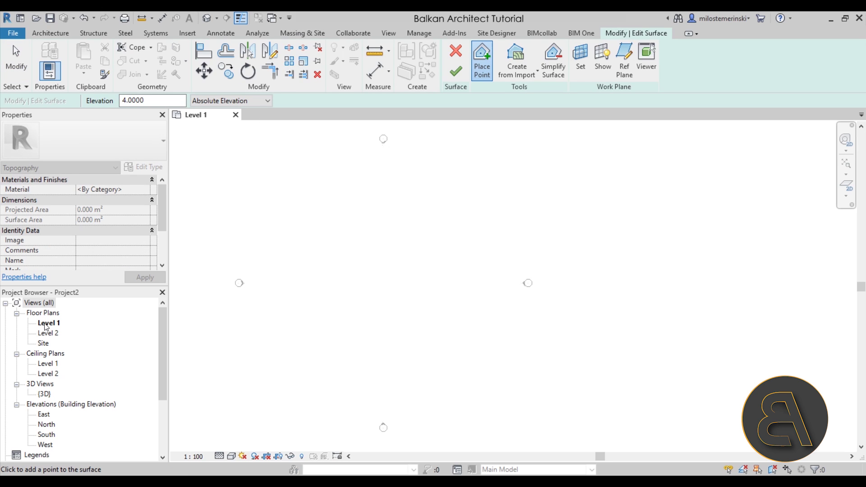
double_click(44, 344)
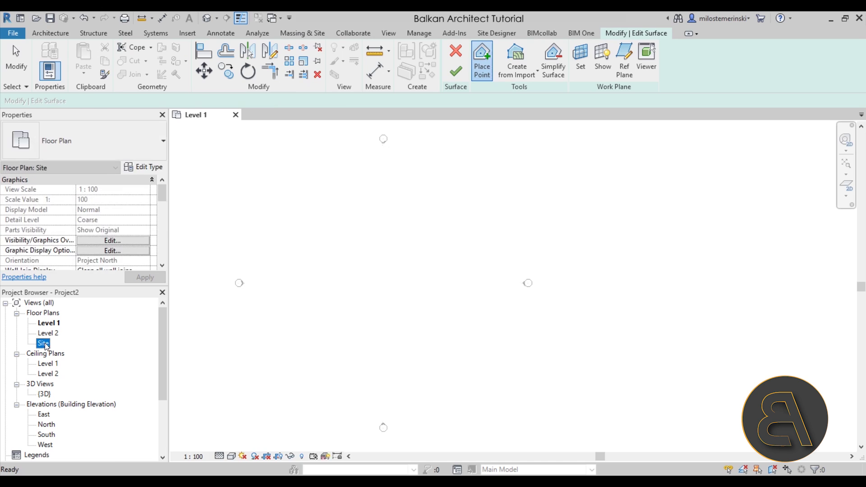
mouse_move(373, 331)
middle_down()
mouse_move(361, 319)
mouse_move(378, 320)
middle_up()
click(483, 72)
Place a row of four toposurface points at elevation 0 along the south side of the site
click(200, 147)
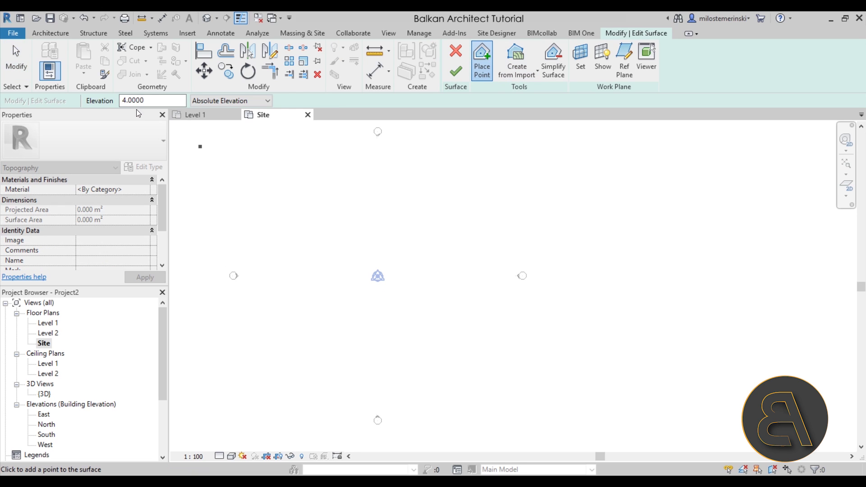
drag(156, 102, 77, 105)
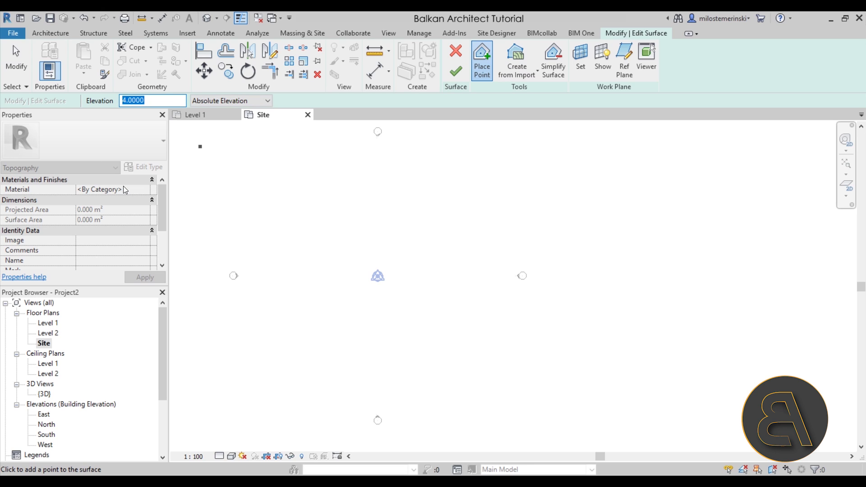
text(0)
key(Return)
click(275, 378)
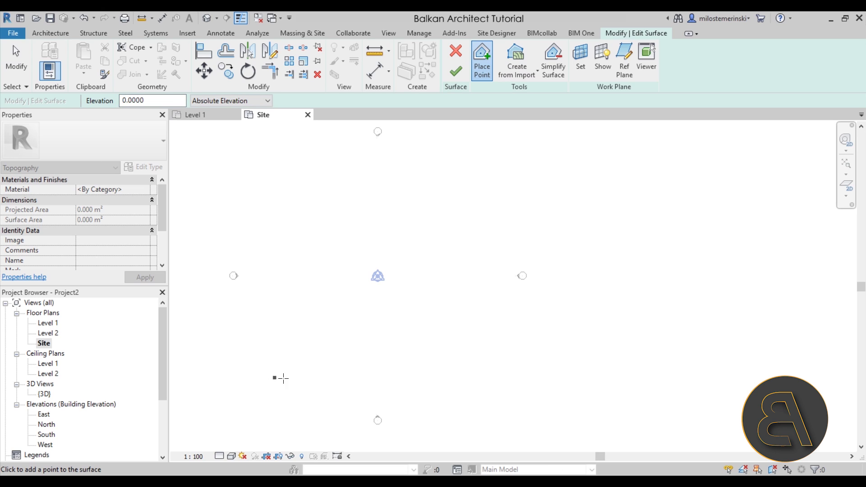
click(325, 384)
click(399, 384)
click(478, 380)
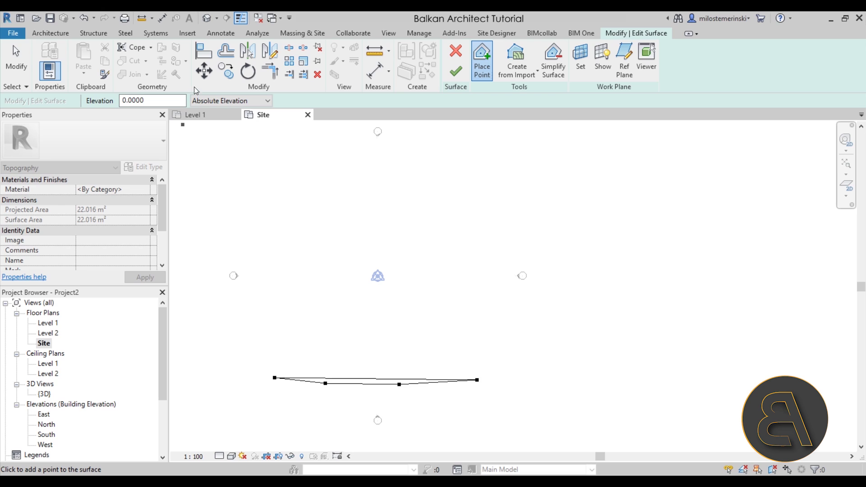
Place a second row of four toposurface points at elevation 2, just north of the project base point
drag(182, 100, 39, 106)
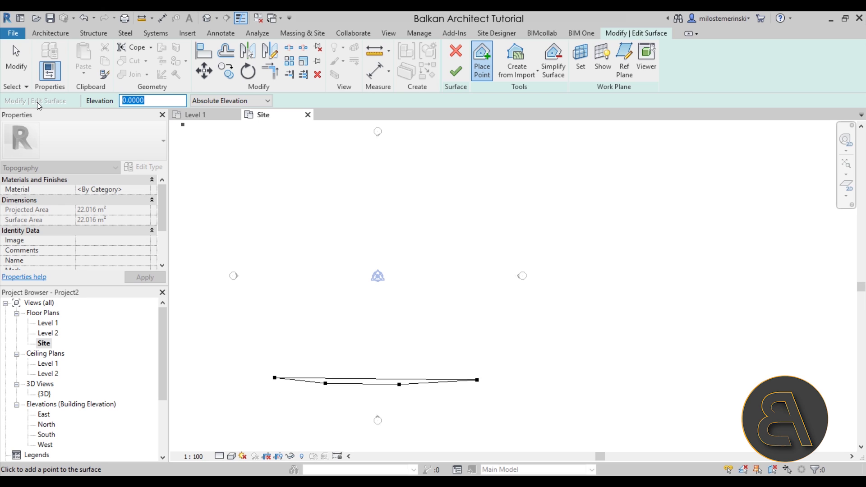
text(2)
click(265, 242)
click(327, 242)
click(413, 242)
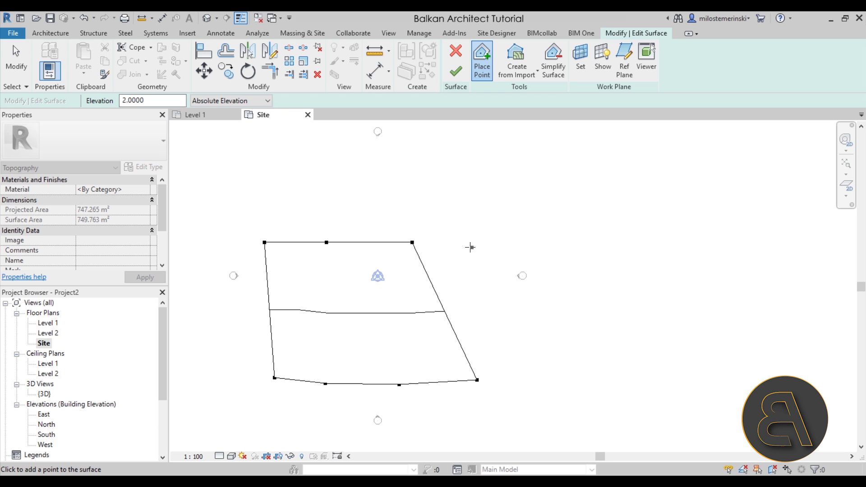
click(482, 244)
Place a third row of four toposurface points at elevation 3, north of the 2 m row
drag(182, 100, 52, 109)
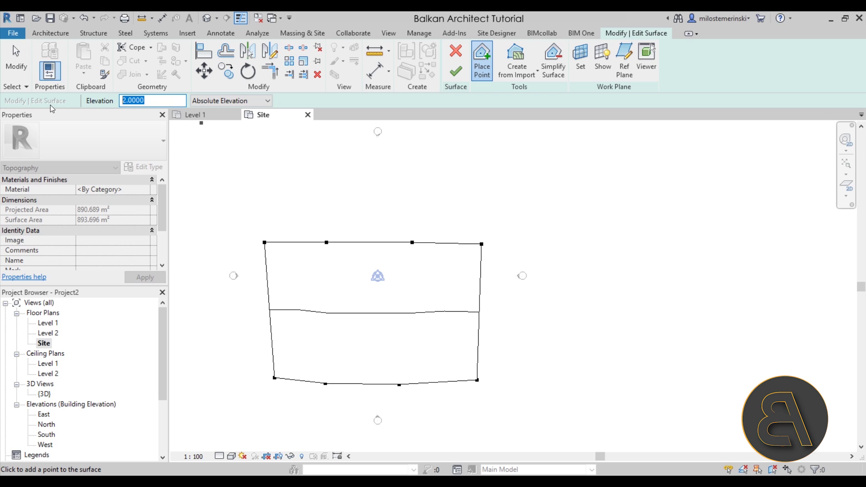
text(3)
click(258, 191)
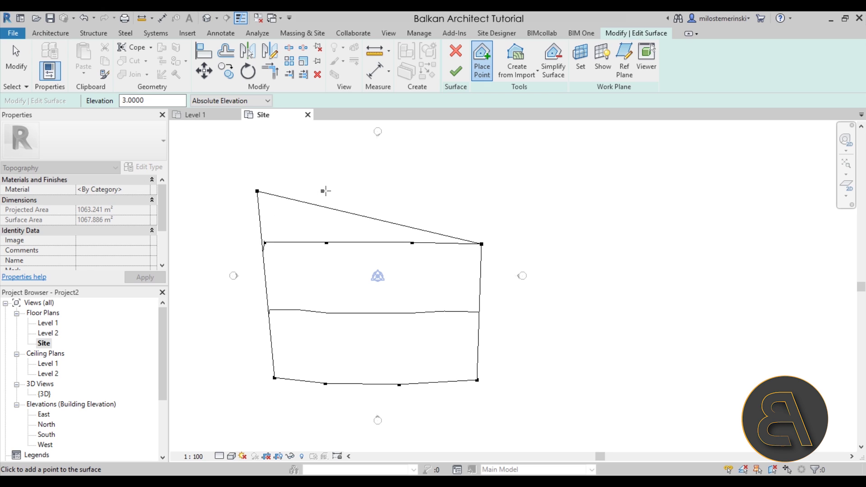
click(325, 191)
click(419, 192)
click(482, 193)
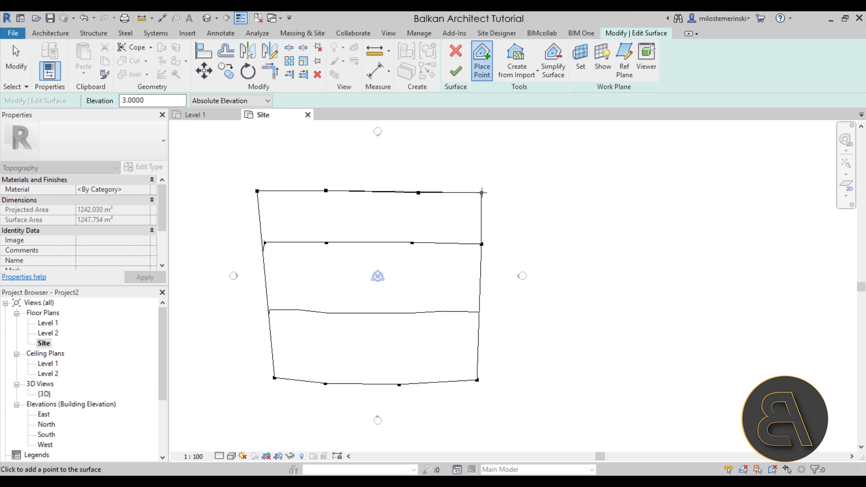
Place a fourth row of four toposurface points at elevation 4 along the north edge of the site
drag(157, 100, 92, 100)
text(4)
click(260, 155)
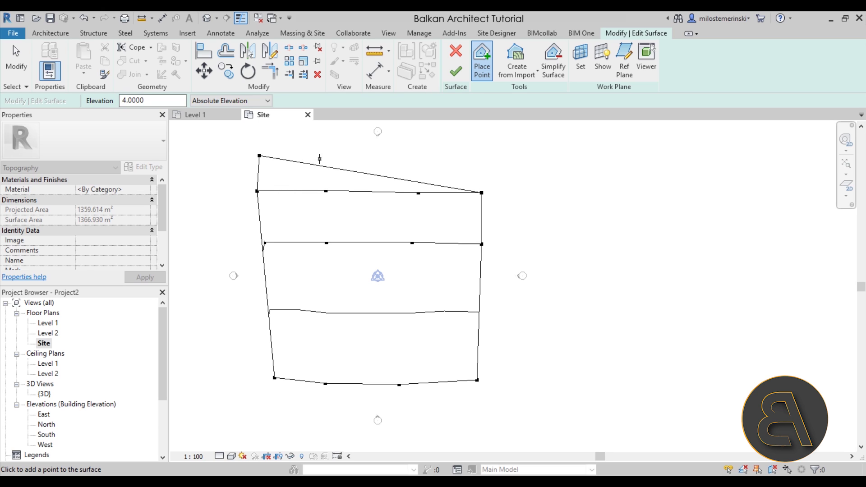
click(326, 155)
click(443, 157)
click(478, 156)
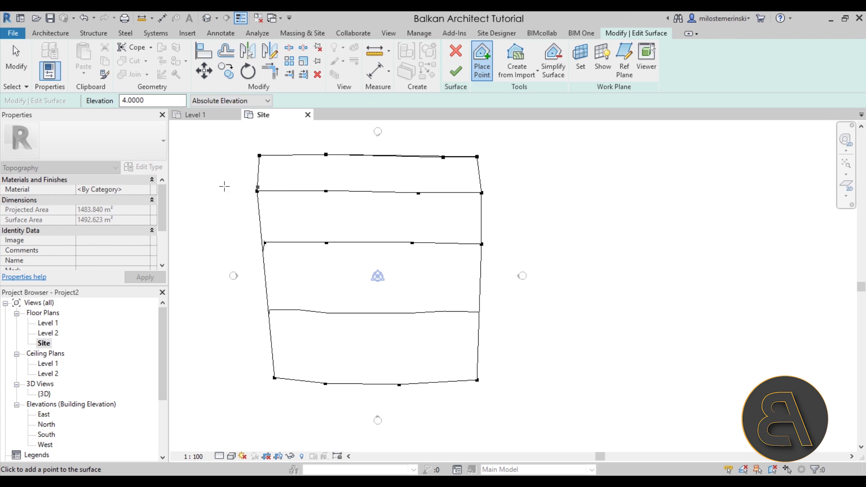
Move the west end point of the 2 m row outward to even out the surface boundary, and finish the toposurface
key(Escape)
scroll(252, 238, up, 2)
click(277, 246)
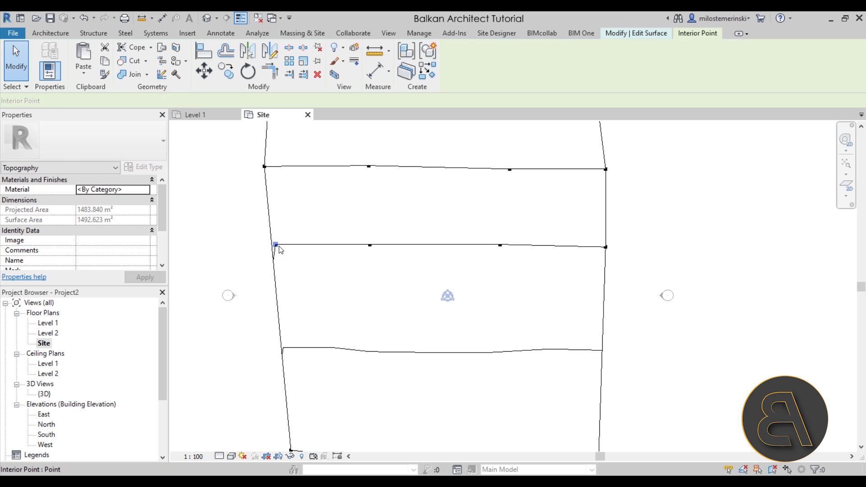
key(Escape)
scroll(361, 221, down, 3)
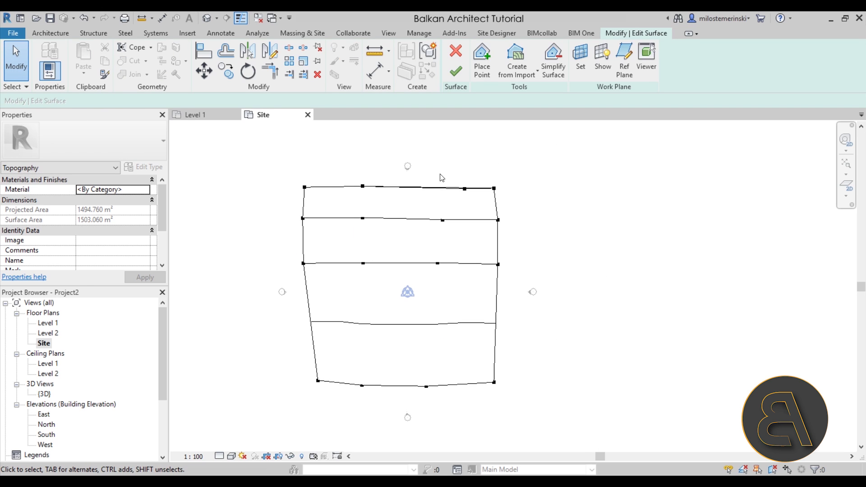
click(457, 70)
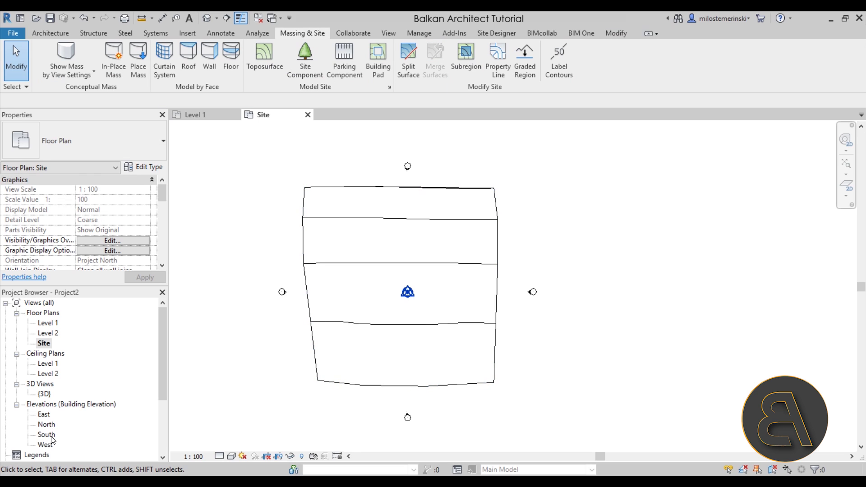
Open the East elevation and set the elevation of Level 2 to 5 m
double_click(44, 415)
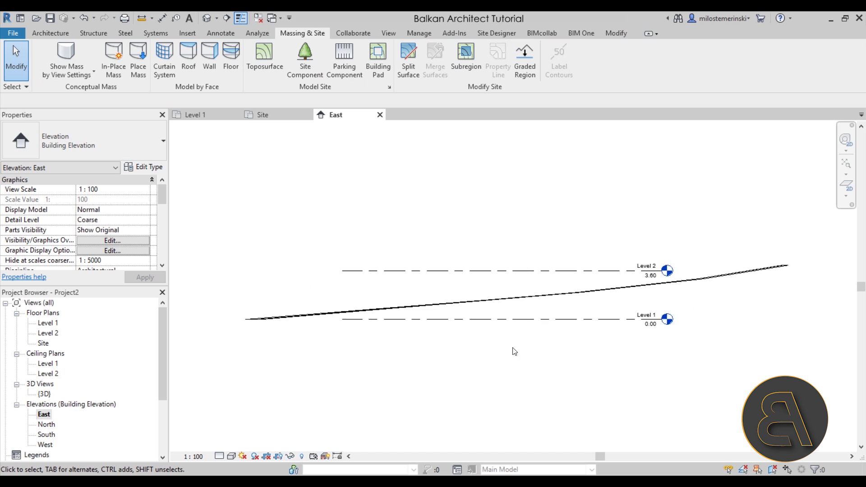
click(650, 319)
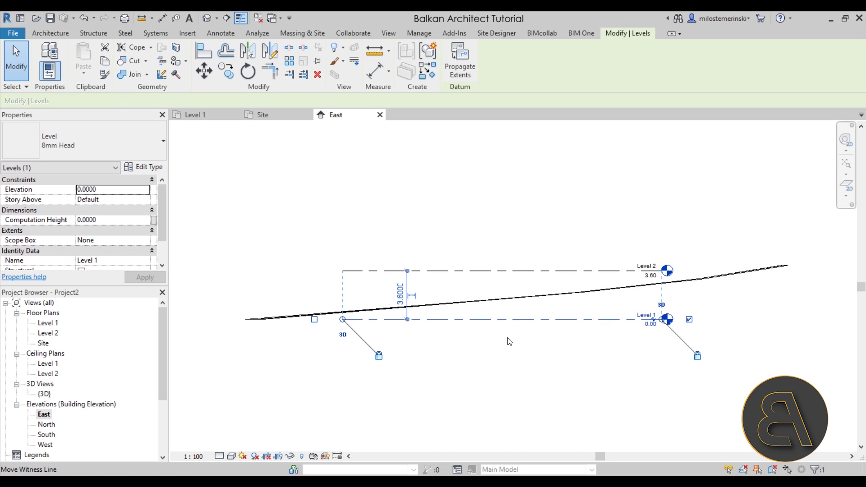
click(513, 271)
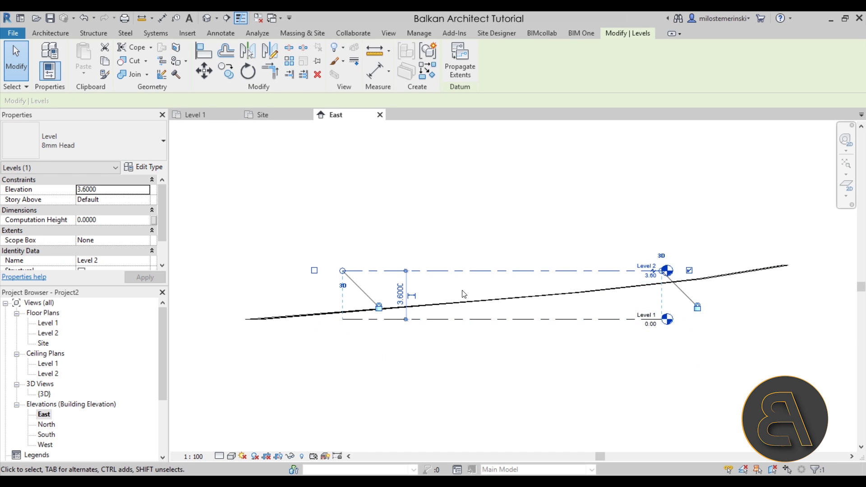
click(651, 275)
text(5)
key(Return)
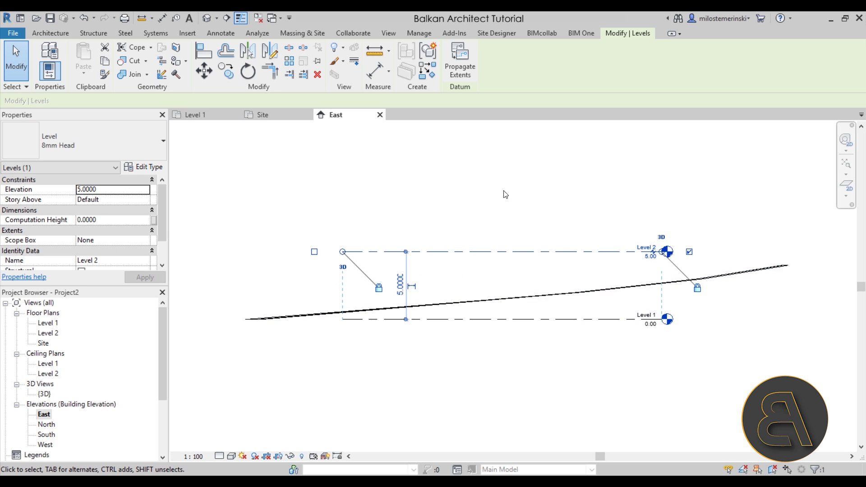
click(504, 200)
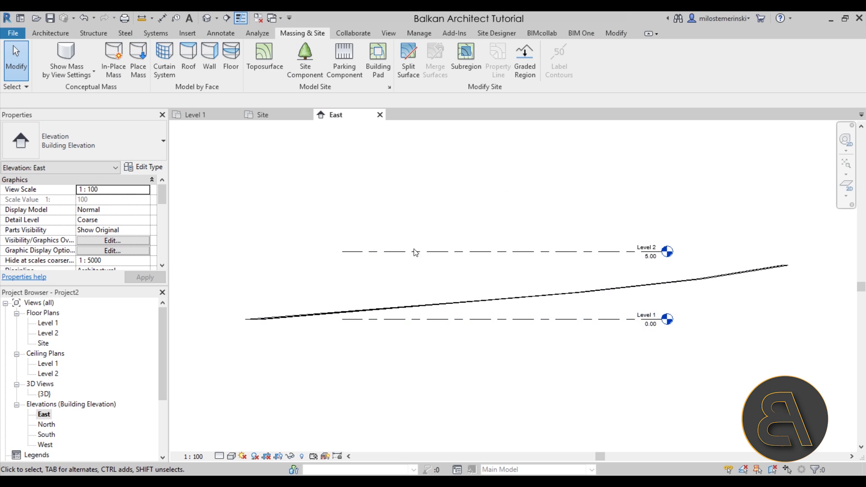
Draw a new level 3.2 m below Level 1, aligned with the ends of the existing levels
click(57, 35)
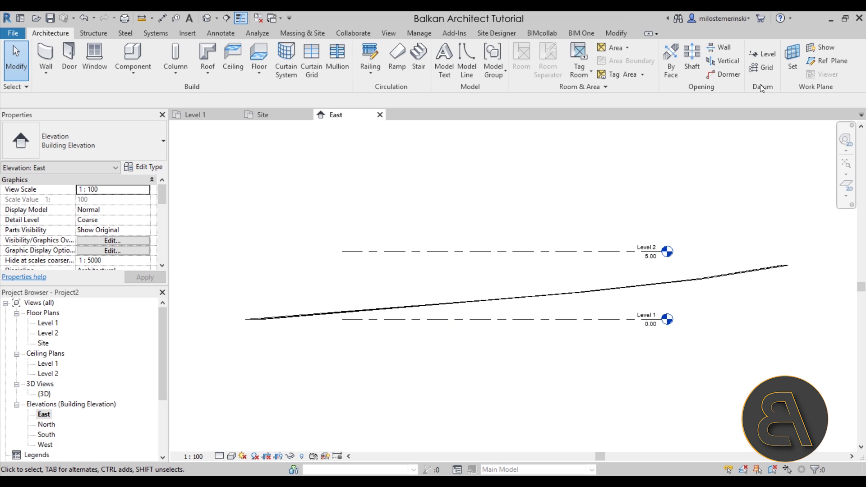
click(763, 67)
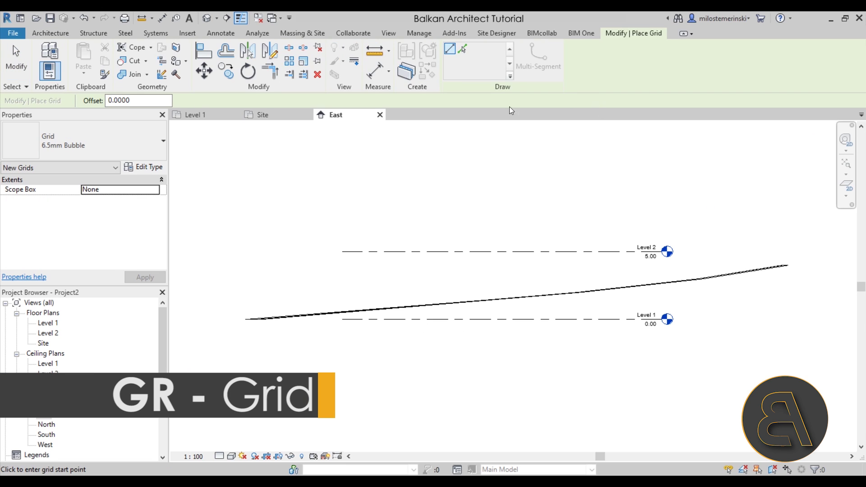
click(20, 64)
click(762, 47)
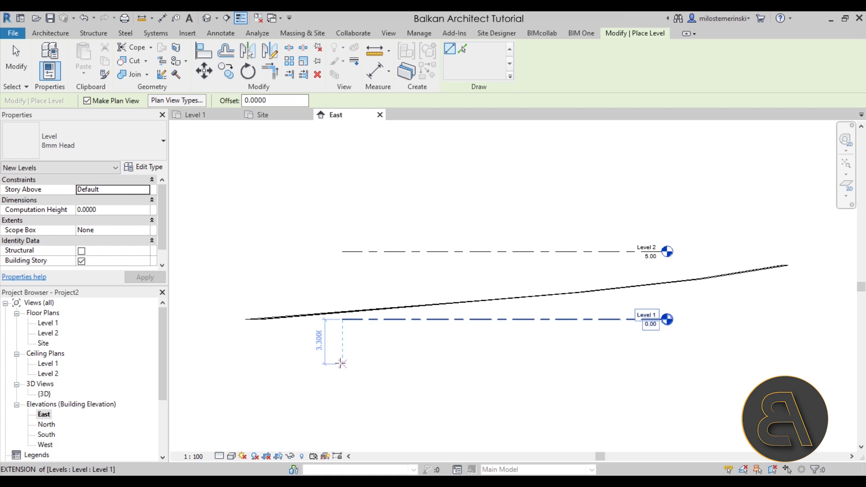
click(377, 362)
click(663, 362)
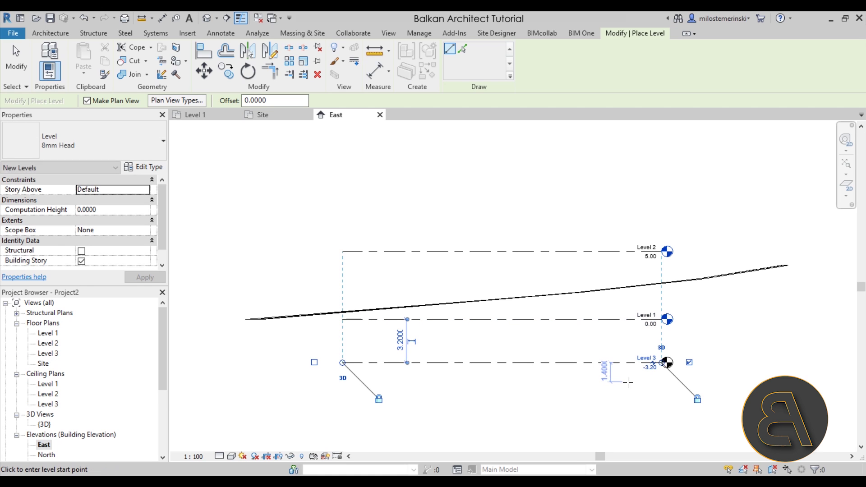
key(Escape)
key(Escape)
Rename the new level below Level 1 to Undergorund, together with its corresponding plan views
click(638, 360)
click(638, 358)
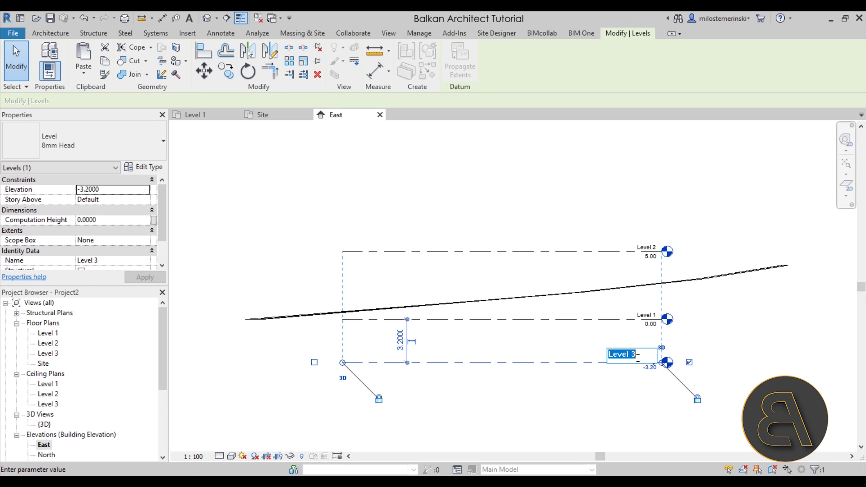
text(Undergorund)
key(Return)
click(471, 250)
click(503, 281)
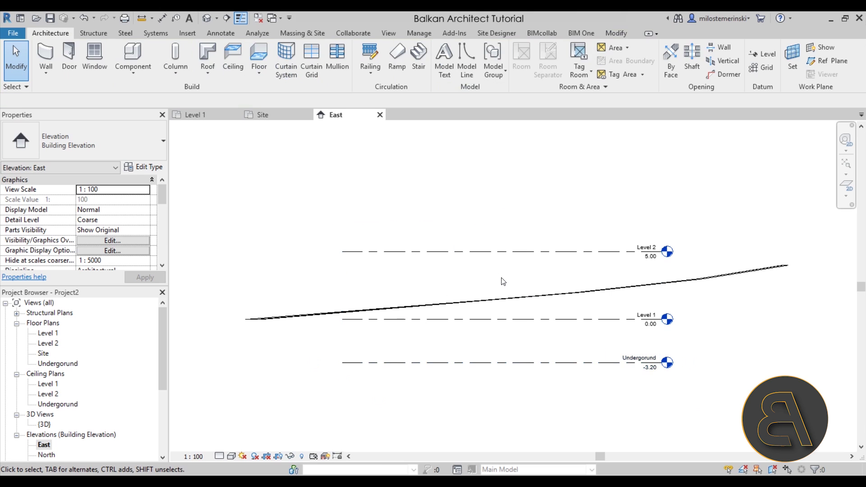
middle_drag(592, 349, 568, 345)
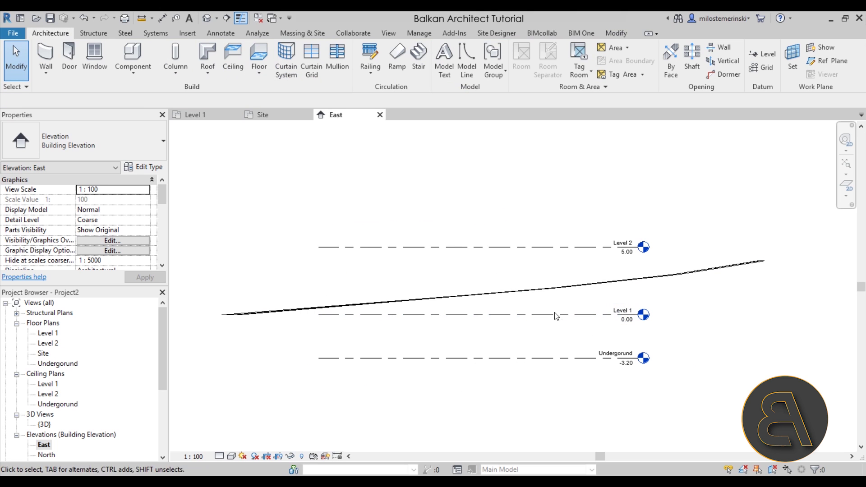
In the Site plan, start a wall with its base constraint at Undergorund and its top constraint up to Level 2
double_click(44, 353)
middle_drag(400, 303, 400, 317)
scroll(406, 334, up, 1)
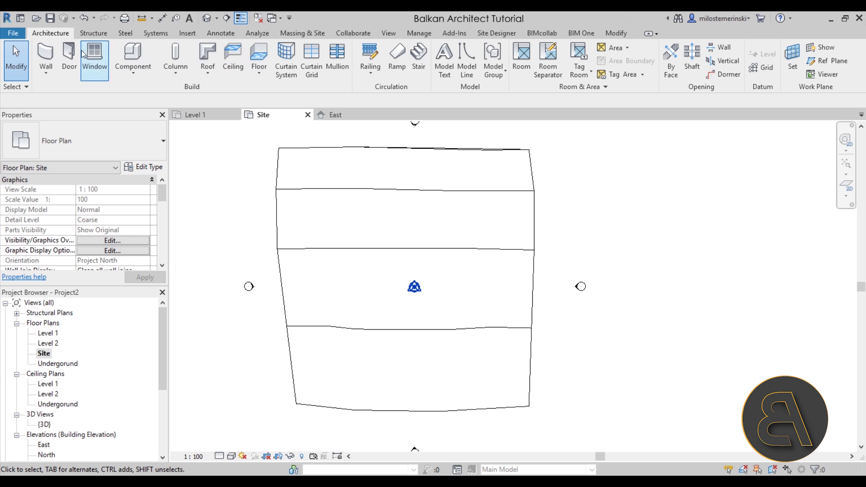
key(w)
key(a)
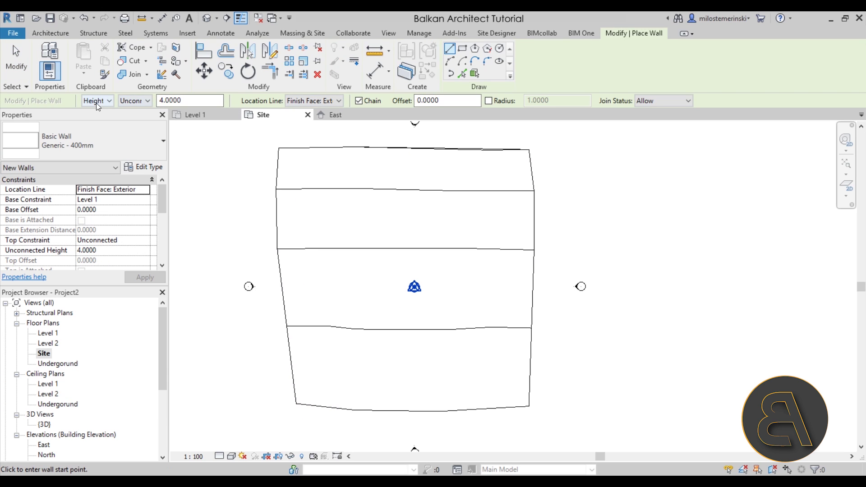
click(147, 203)
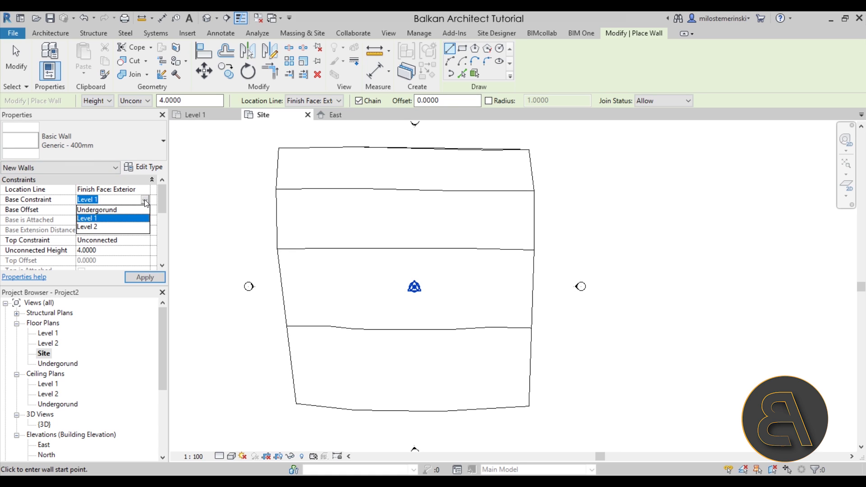
click(135, 209)
click(145, 244)
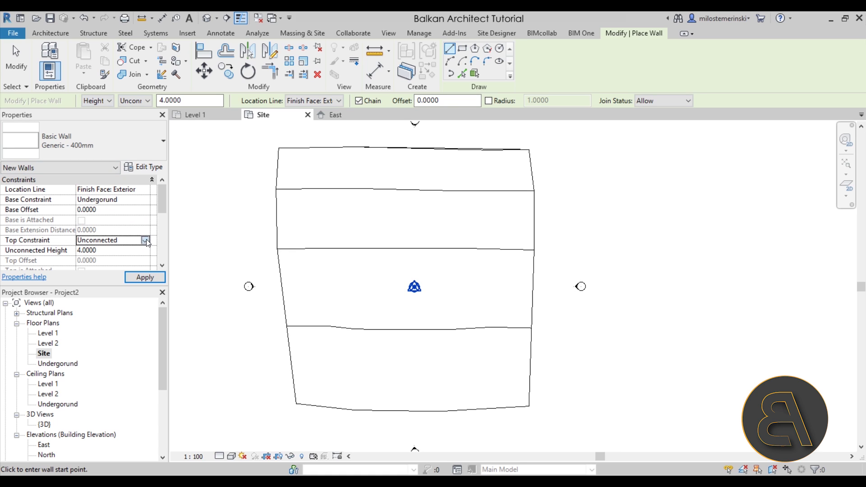
click(145, 241)
click(113, 278)
click(144, 277)
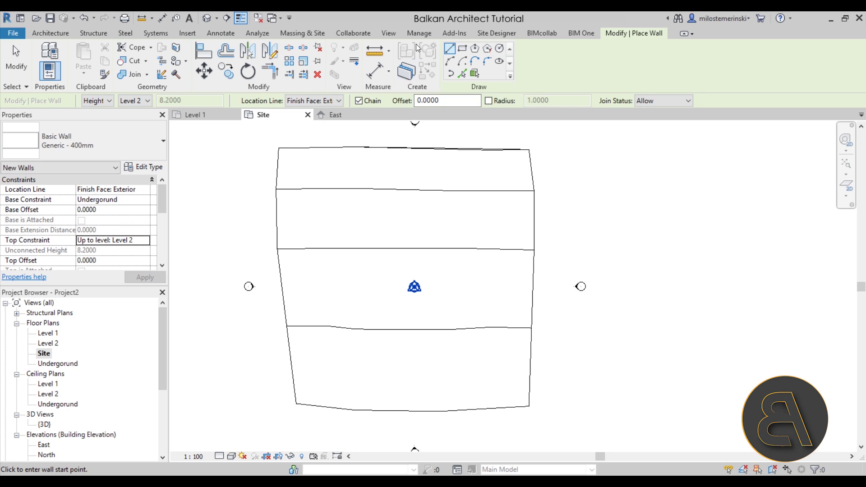
Draw a rectangle of walls about 8.6 by 5.6 m across the contour line below the project base point
click(462, 48)
click(384, 315)
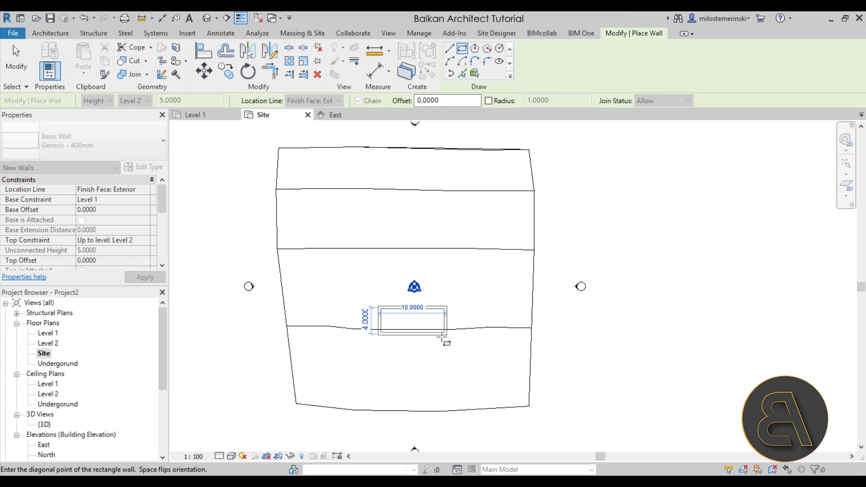
click(440, 348)
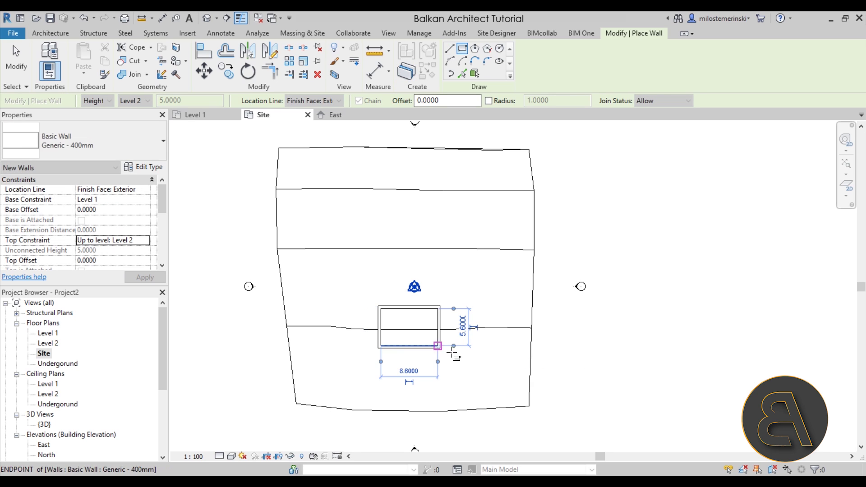
key(Escape)
key(Escape)
middle_drag(408, 316, 408, 295)
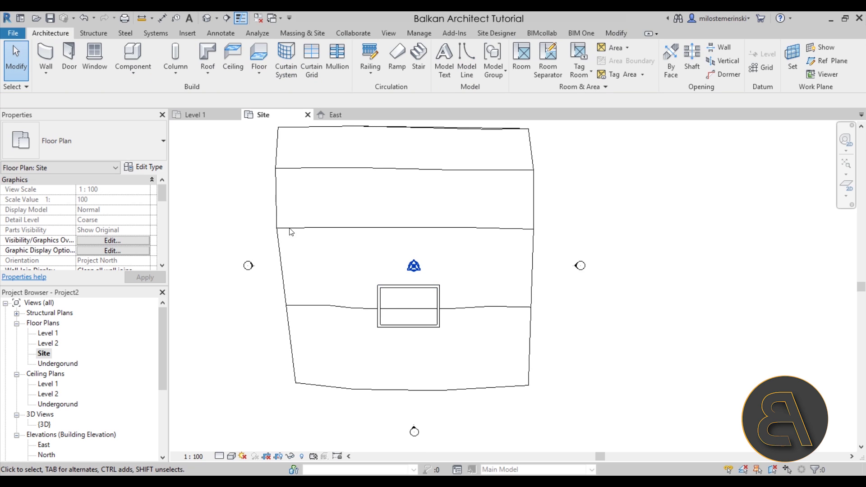
Set the Site view's view template to None so its view settings can be edited
scroll(427, 301, up, 2)
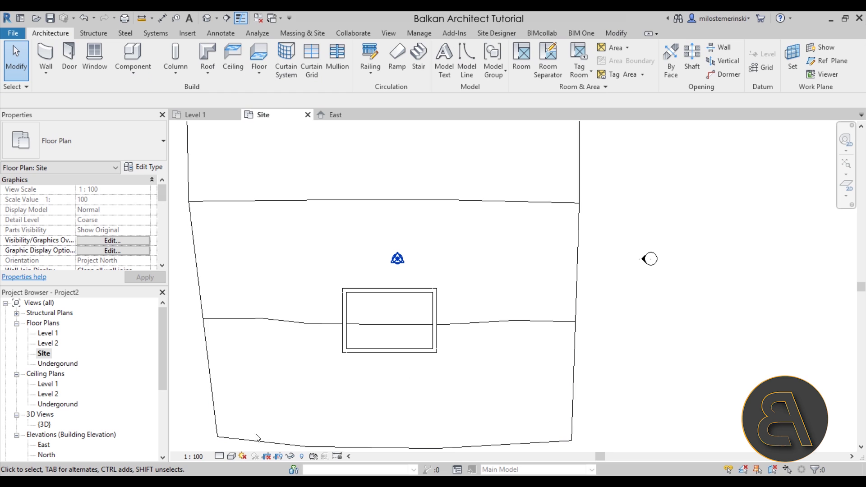
drag(161, 193, 159, 240)
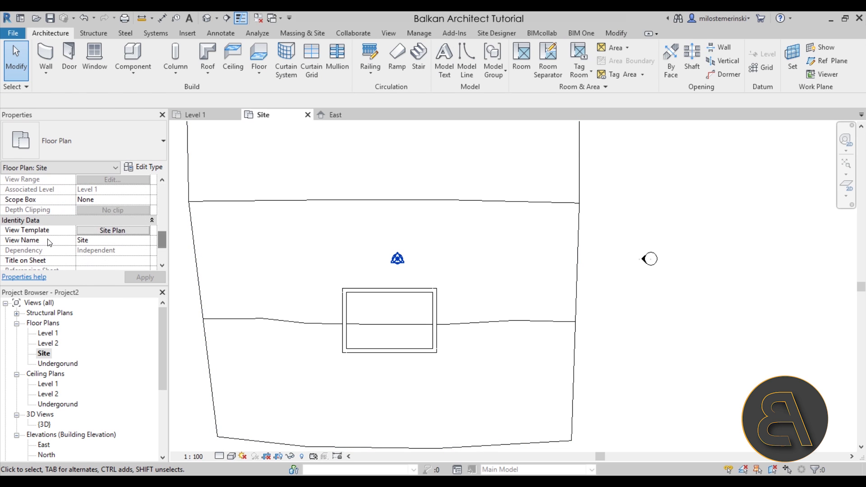
click(98, 231)
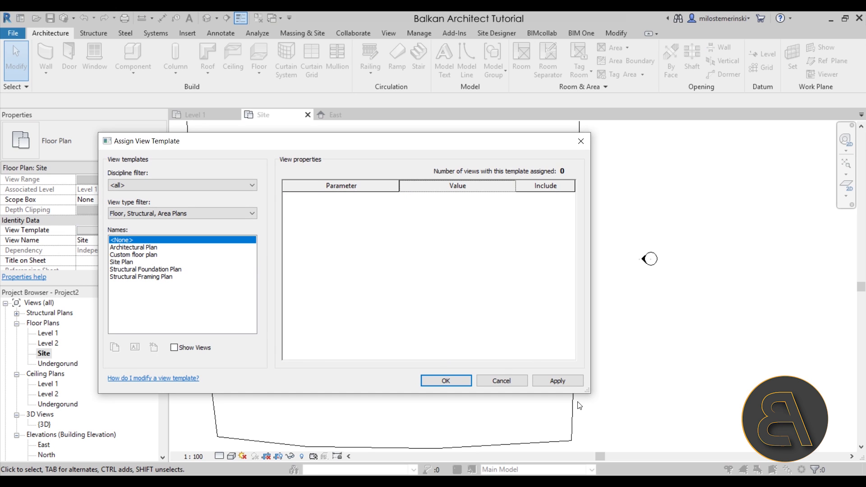
click(446, 381)
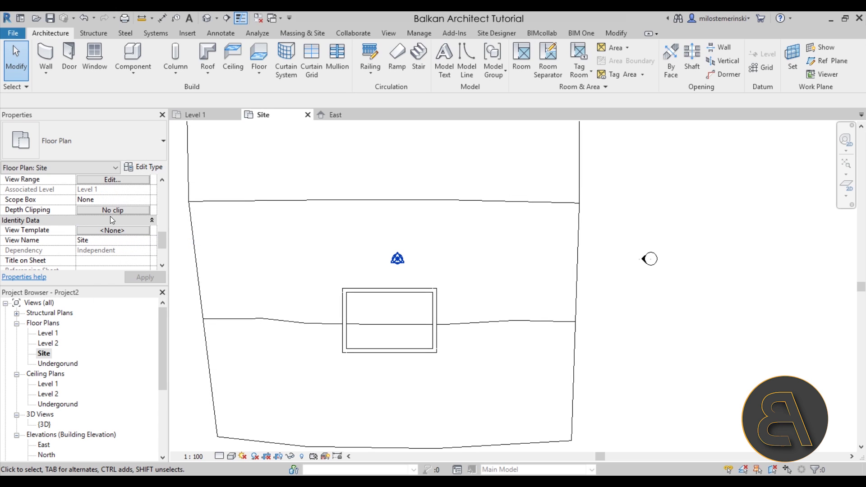
Set the Site view range's Bottom and View Depth level to Unlimited
scroll(162, 226, up, 2)
scroll(162, 231, down, 1)
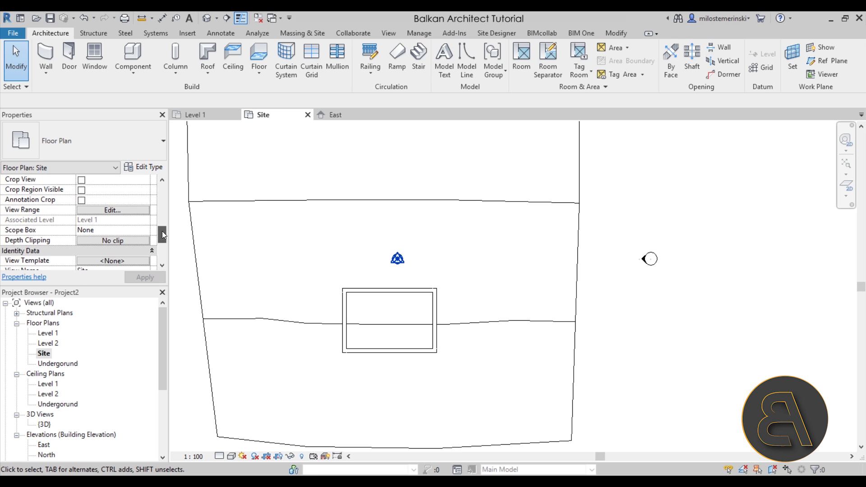
click(113, 210)
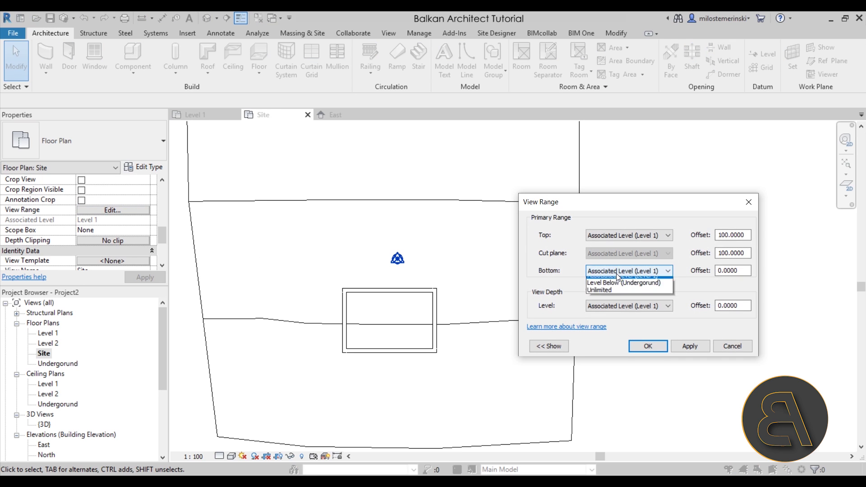
click(600, 290)
click(597, 306)
click(605, 329)
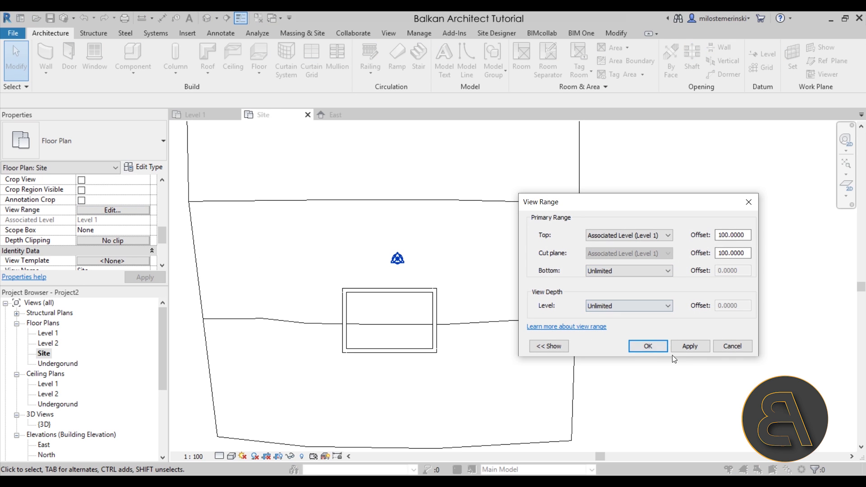
click(652, 346)
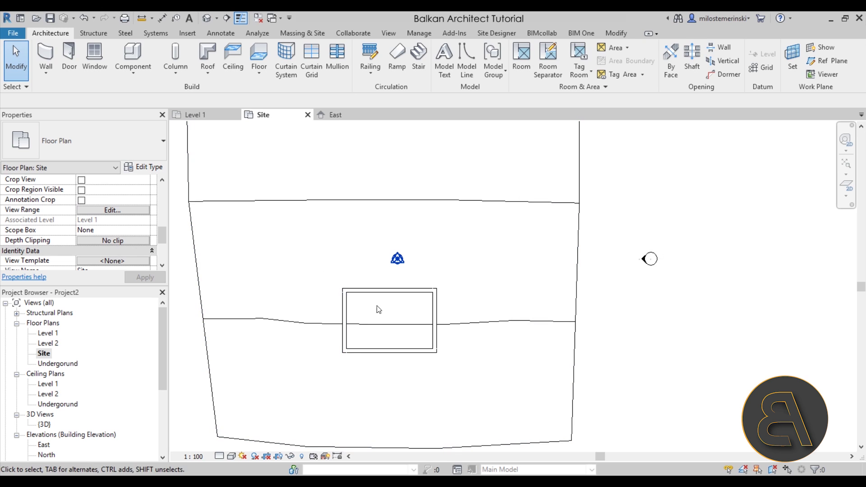
Switch the Site plan's visual style to Wireframe
scroll(365, 246, down, 2)
click(271, 411)
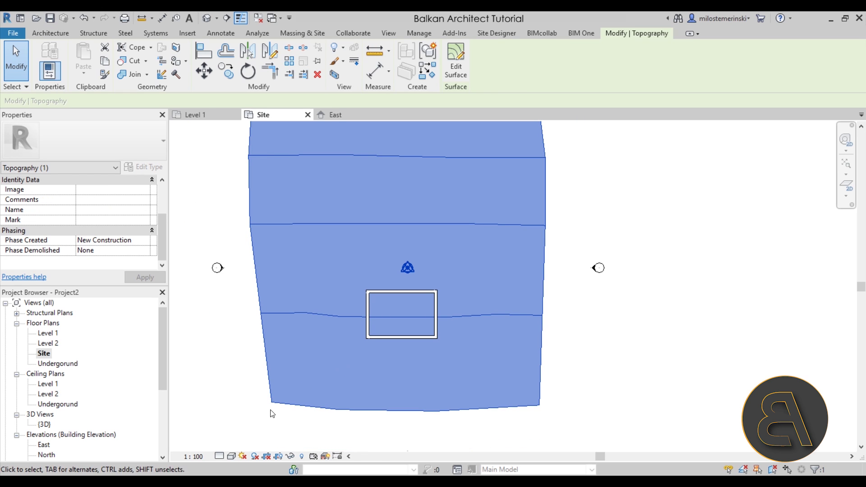
click(232, 456)
click(251, 386)
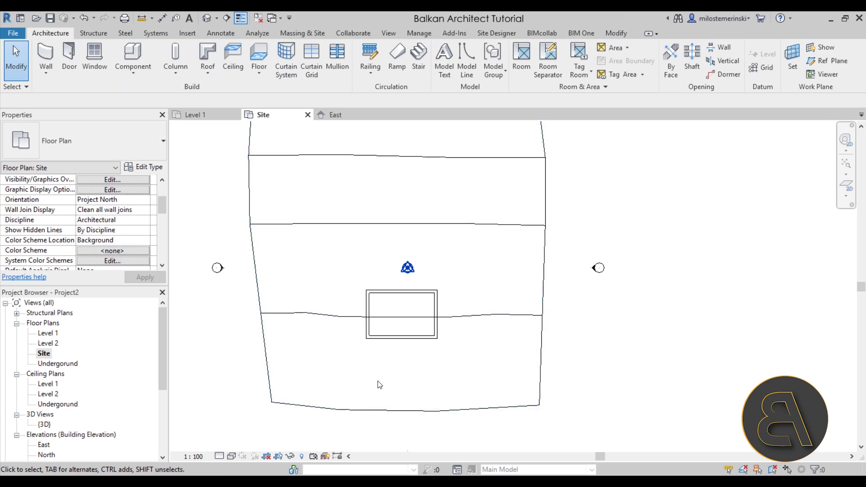
Create a rectangular floor about 9.4 by 16.1 m from the walls' outer southwest corner, extending north beyond the building
middle_drag(491, 293, 464, 303)
scroll(464, 303, up, 1)
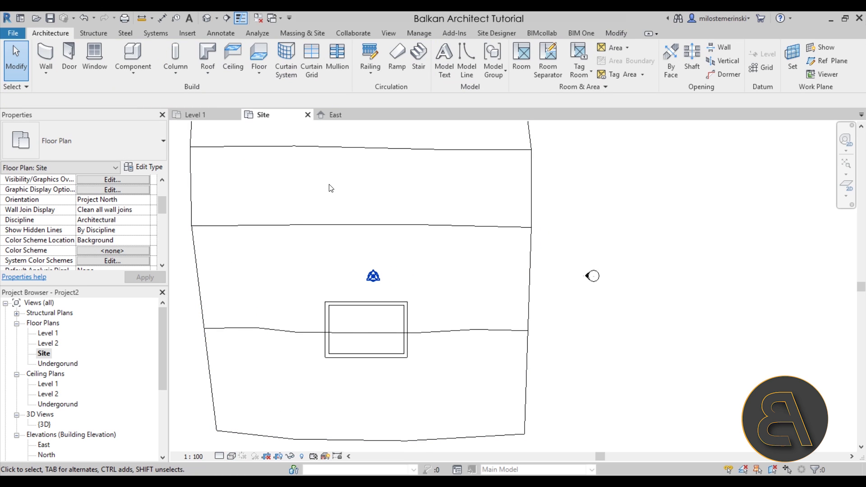
key(f)
key(l)
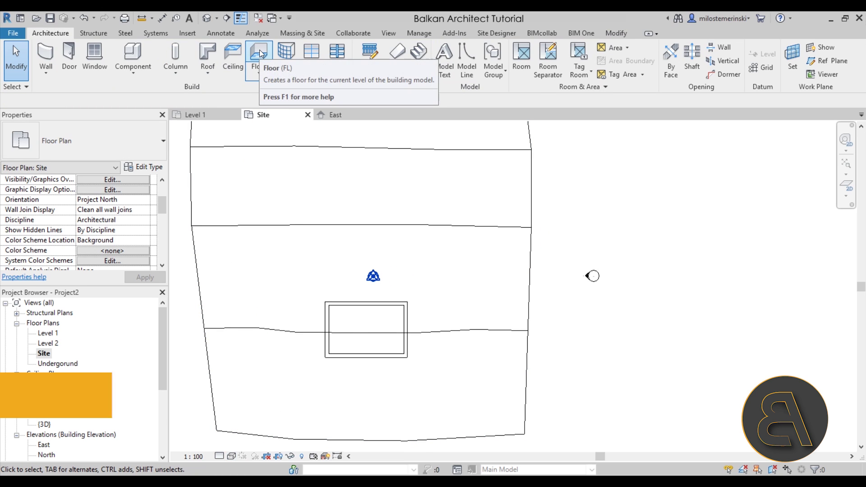
click(548, 48)
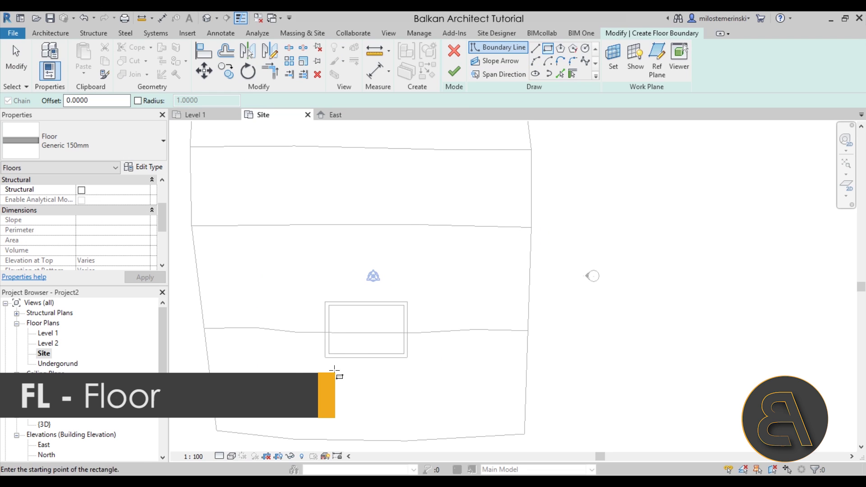
click(325, 358)
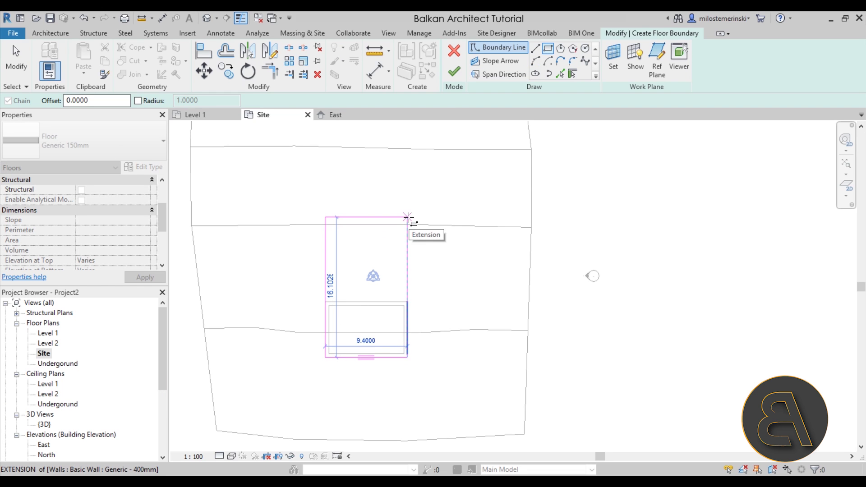
click(408, 217)
key(Escape)
key(Escape)
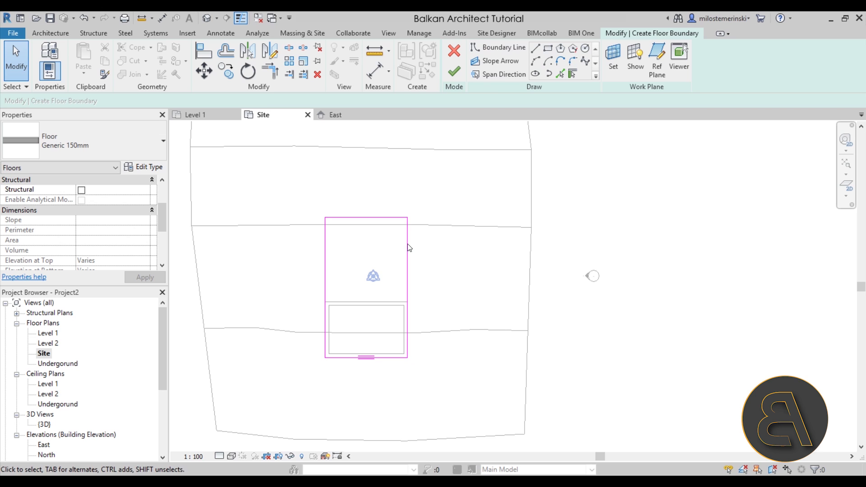
click(454, 71)
click(572, 360)
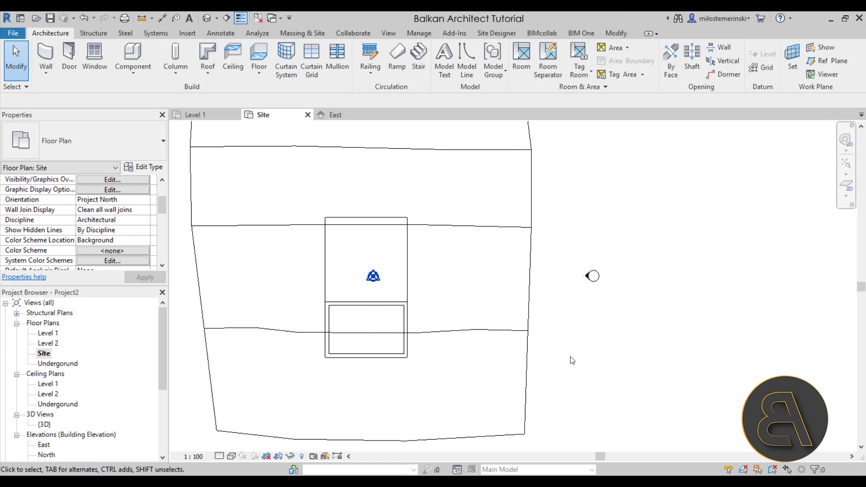
In the default 3D view, change the new floor's type to Generic 300mm
scroll(396, 271, up, 1)
click(410, 278)
click(455, 283)
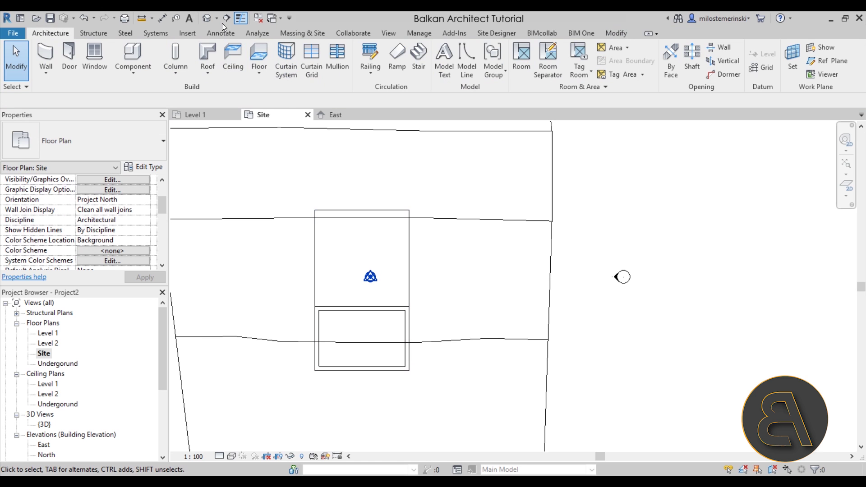
click(206, 18)
shift+middle_drag(497, 325, 503, 289)
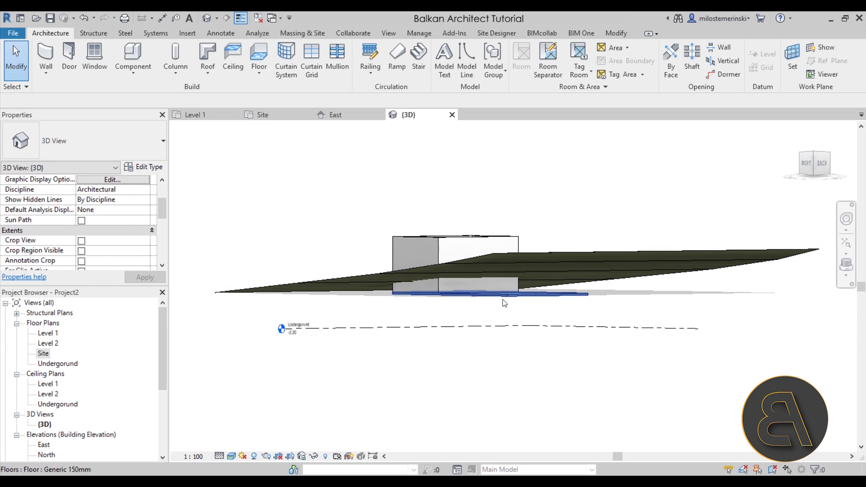
click(503, 298)
click(463, 308)
click(484, 297)
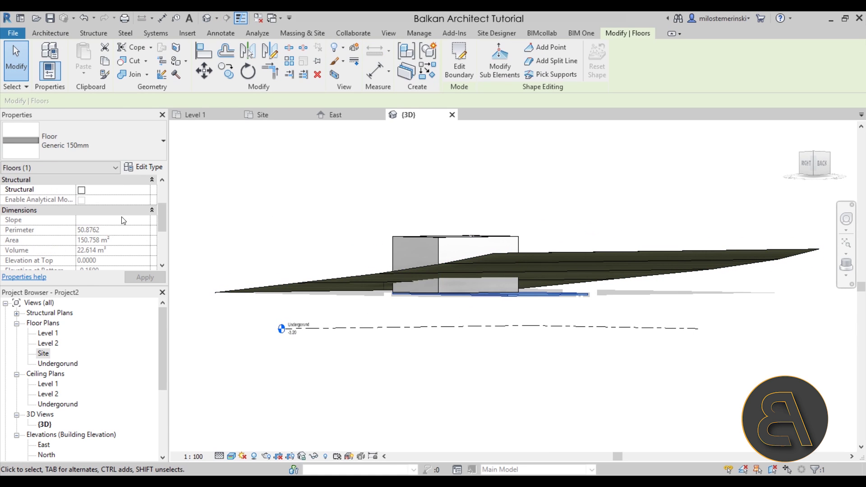
click(117, 156)
click(81, 349)
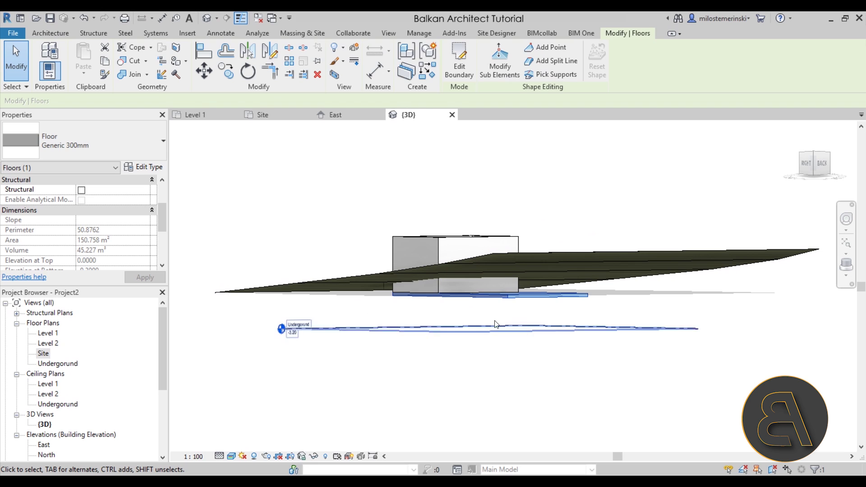
Set the level of the 300 mm floor to Undergorund
scroll(144, 221, up, 2)
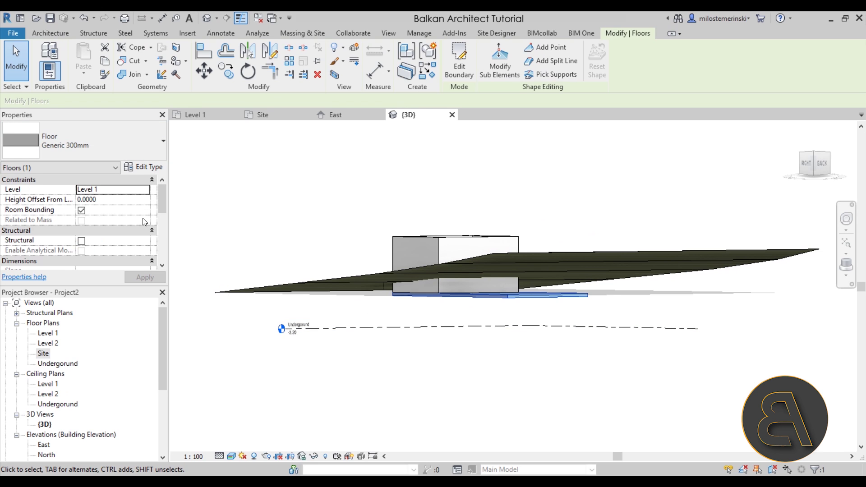
click(148, 192)
click(109, 201)
Select the whole chain of four walls and set their base constraint to Undergorund
mouse_move(573, 375)
shift+middle_down()
mouse_move(570, 396)
mouse_move(557, 377)
shift+middle_up()
key(Tab)
click(440, 239)
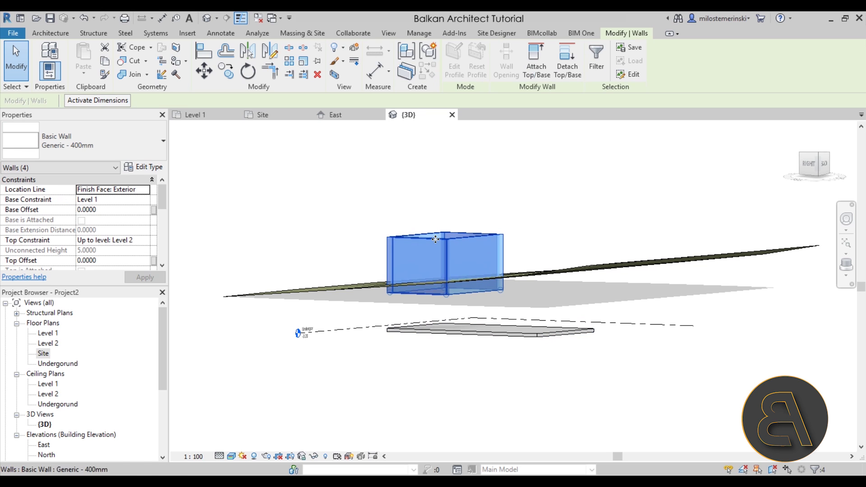
click(144, 200)
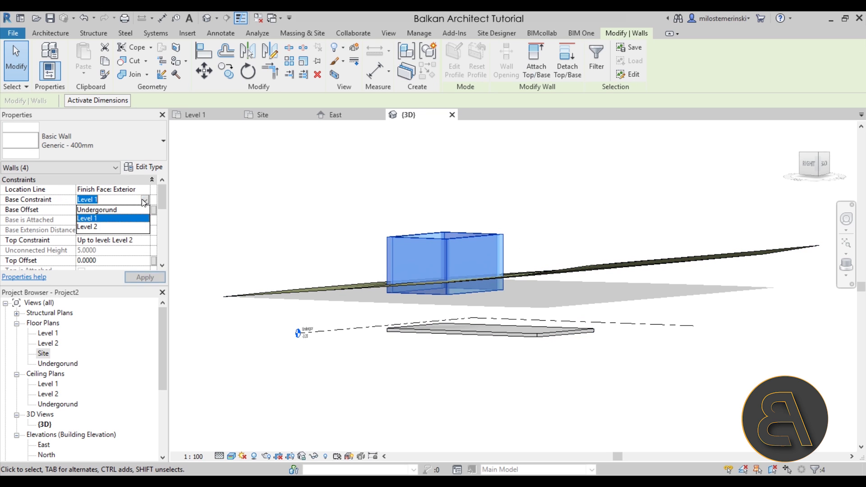
click(119, 211)
click(131, 276)
click(575, 397)
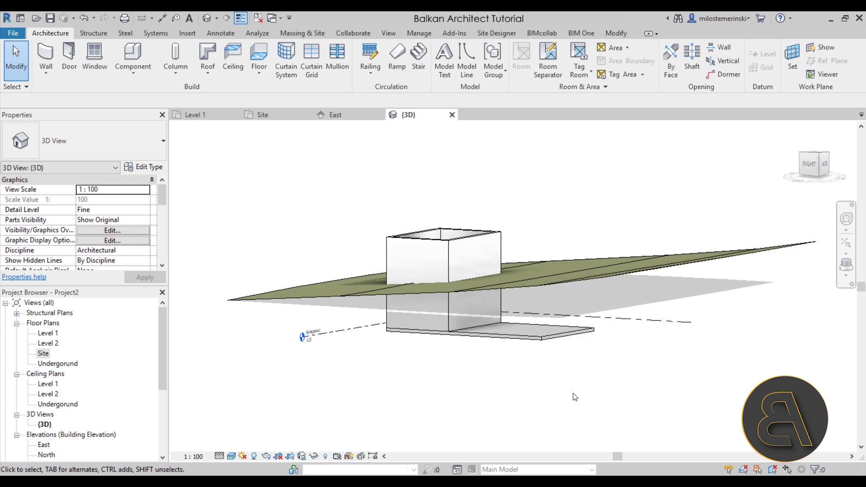
Check the walls and floor beneath the terrain in 3D, and return to the Site floor plan
scroll(537, 316, up, 2)
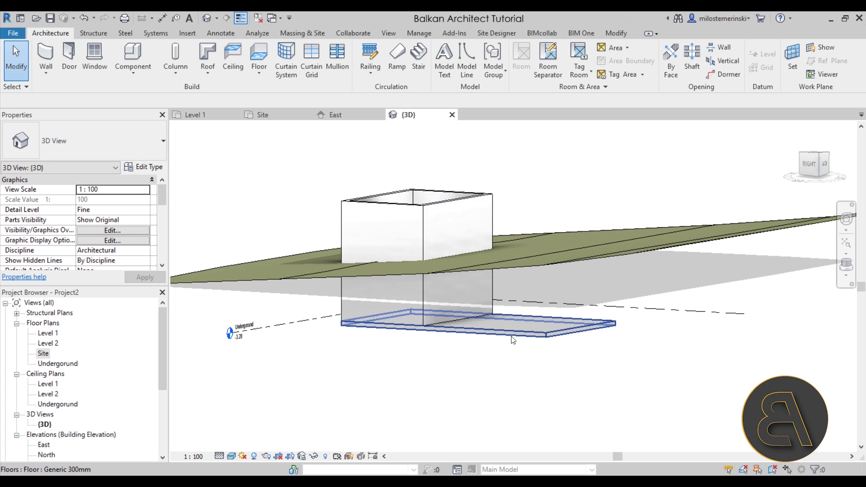
middle_drag(512, 341, 491, 385)
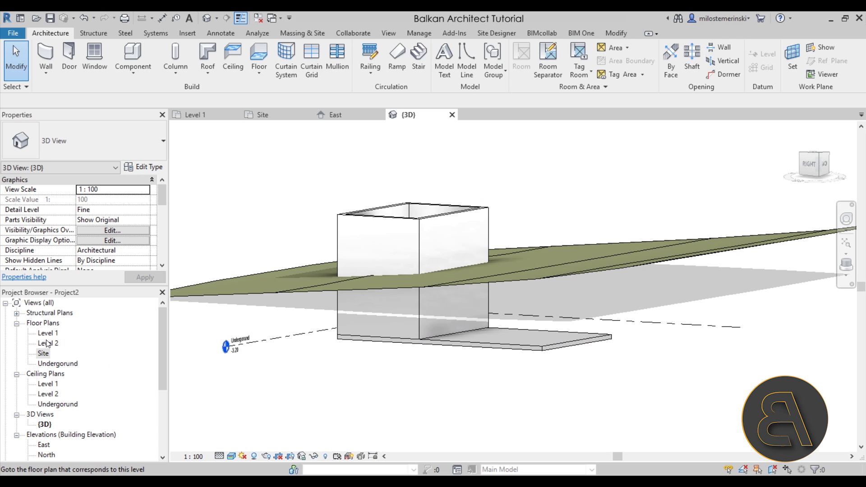
double_click(43, 354)
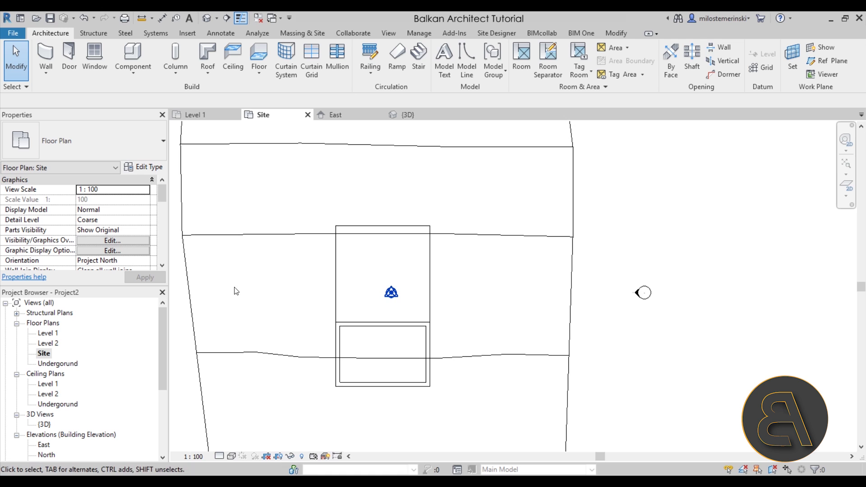
Start a new Generic - 400mm wall with its base constraint set to Undergorund and top constraint up to Level 1
key(w)
key(a)
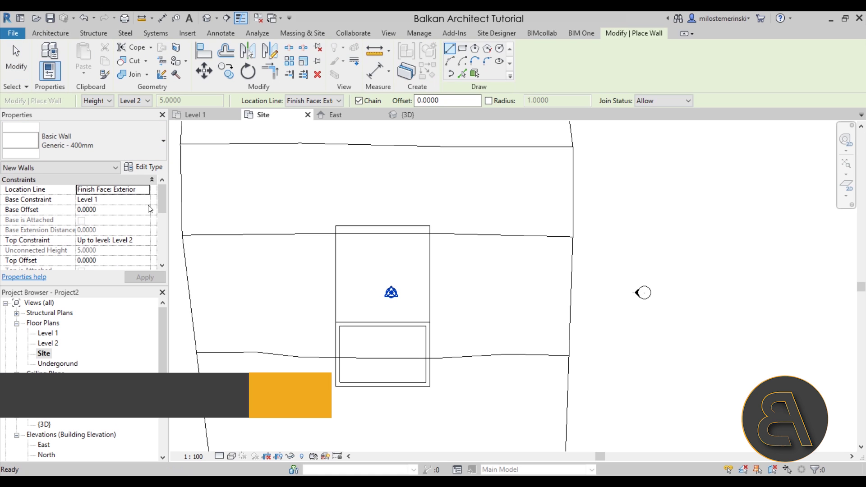
click(145, 200)
click(143, 240)
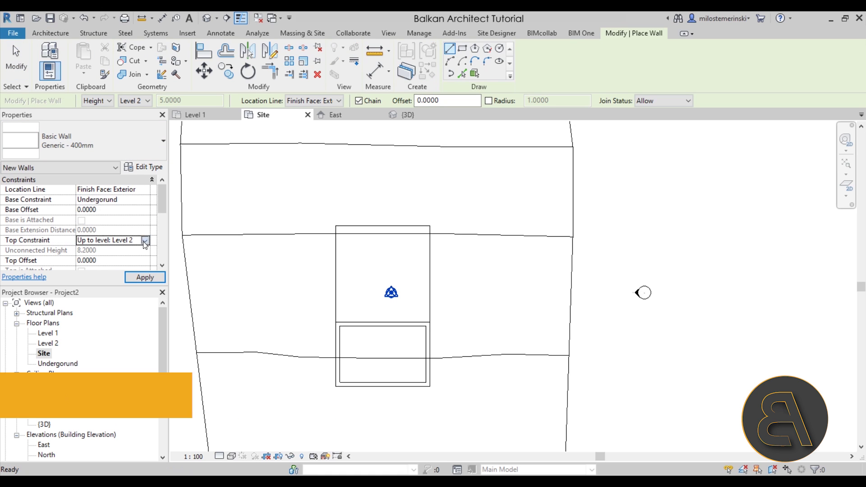
click(145, 240)
click(115, 268)
click(143, 277)
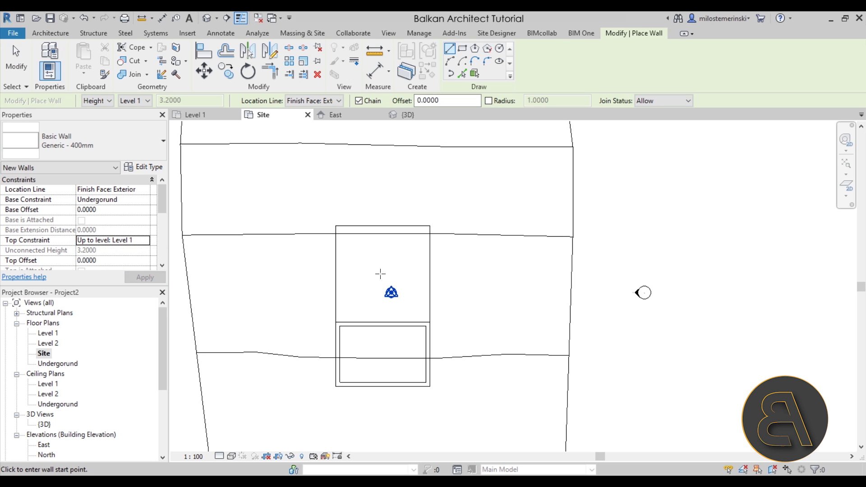
Draw three chained walls from the existing room's corner around the uncovered part of the floor and back to the opposite corner
scroll(368, 290, up, 2)
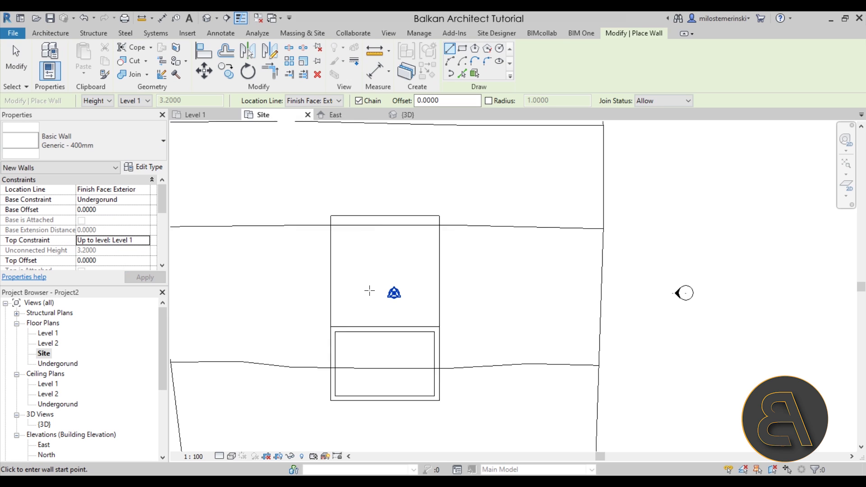
click(325, 332)
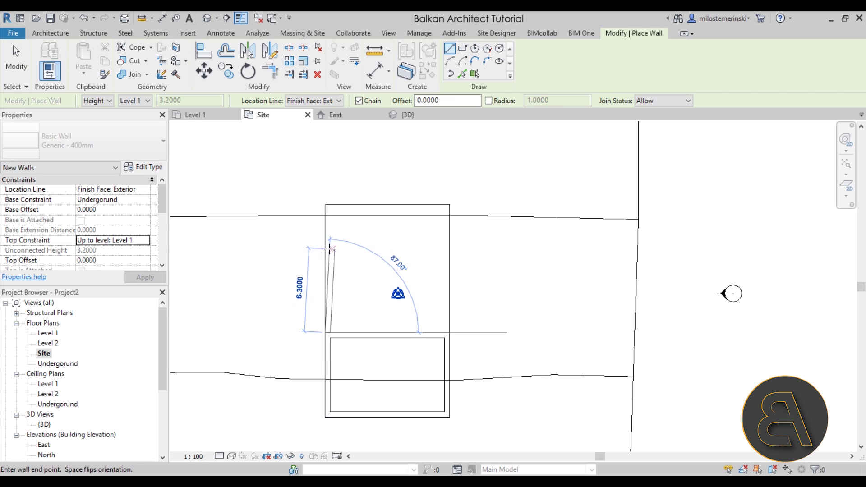
click(325, 204)
click(449, 204)
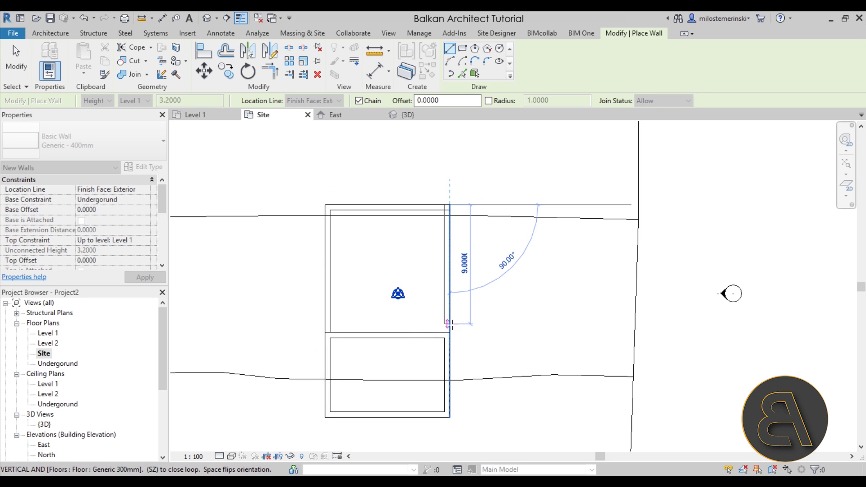
click(450, 332)
key(Escape)
key(Escape)
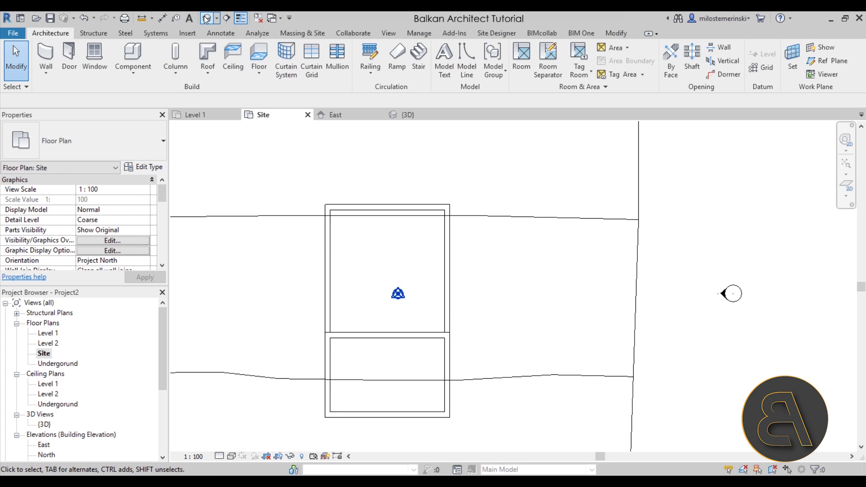
In the 3D view, copy the underground Generic 300mm floor and paste it aligned to Level 1
click(206, 19)
shift+middle_drag(499, 321, 456, 350)
click(456, 350)
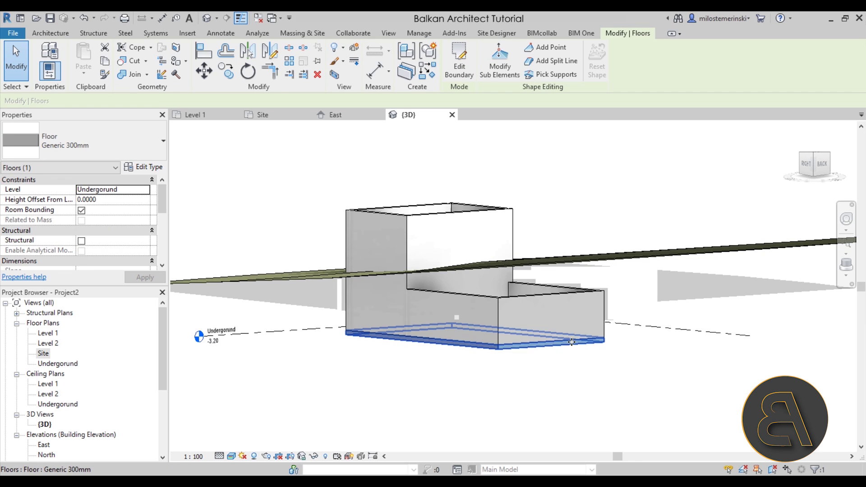
click(83, 72)
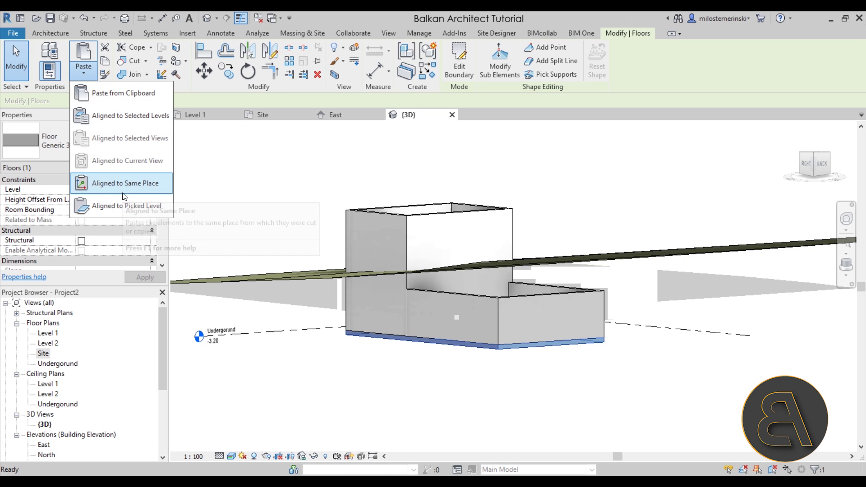
click(110, 115)
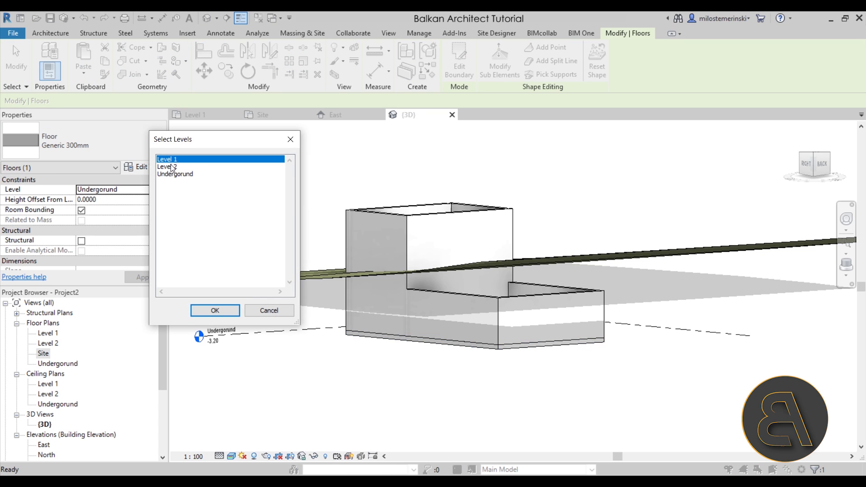
click(215, 310)
click(378, 358)
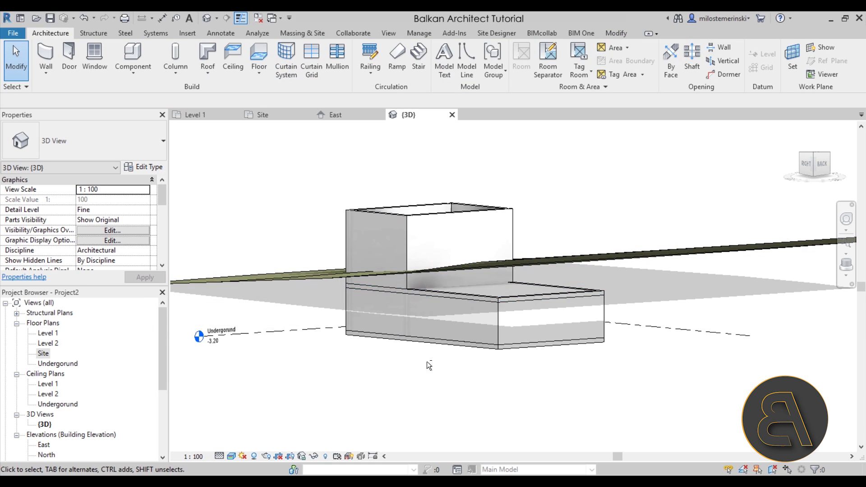
On the Level 2 floor plan, create a sloped Generic - 400mm footprint roof from a rectangle over the four-walled room
shift+middle_drag(427, 361, 388, 289)
click(48, 344)
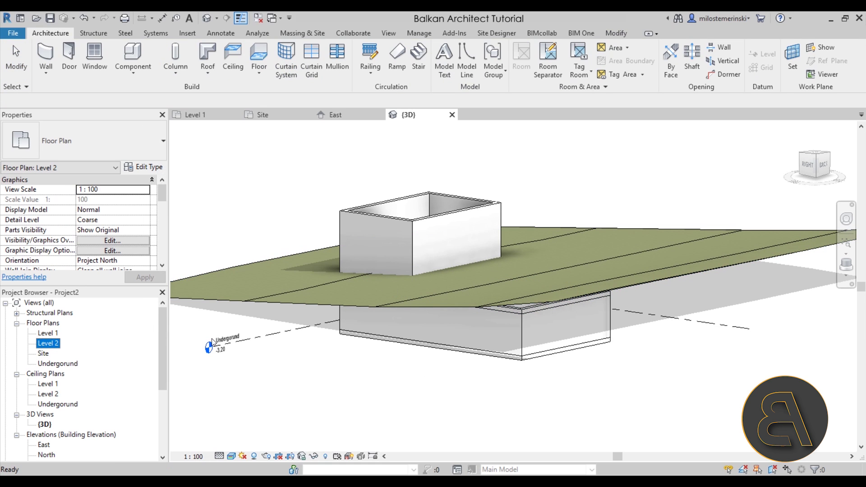
double_click(51, 346)
scroll(449, 295, up, 4)
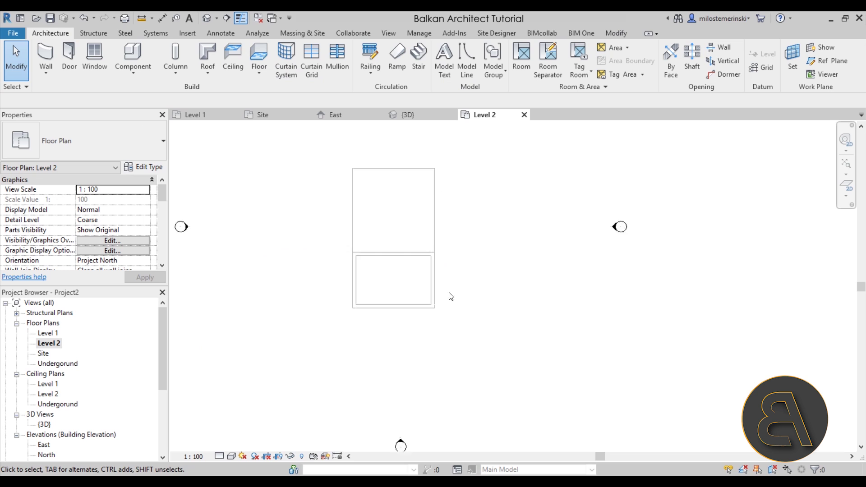
click(217, 54)
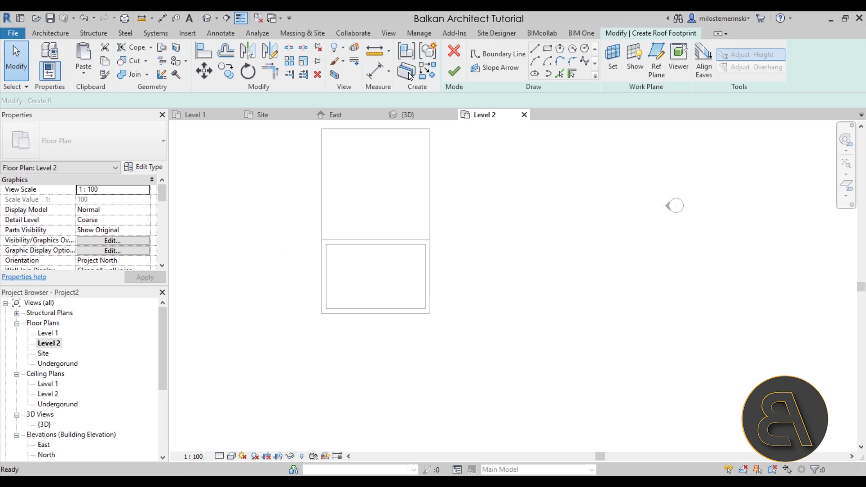
click(550, 48)
click(321, 239)
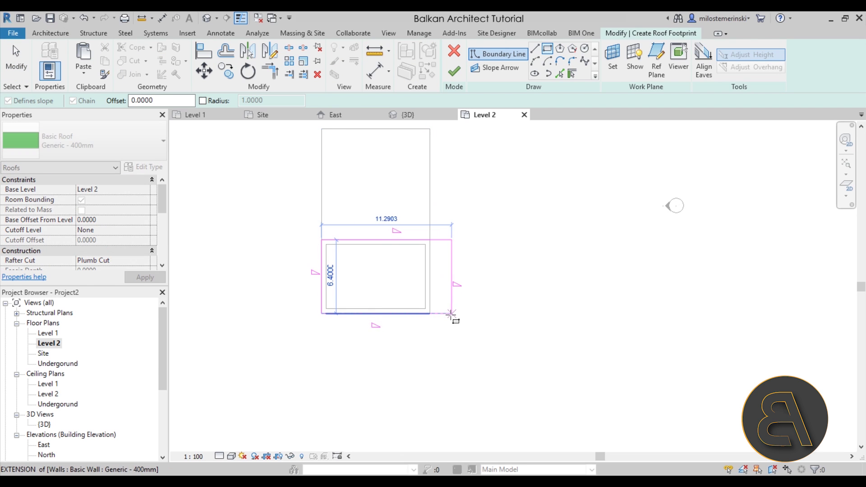
click(430, 314)
click(453, 72)
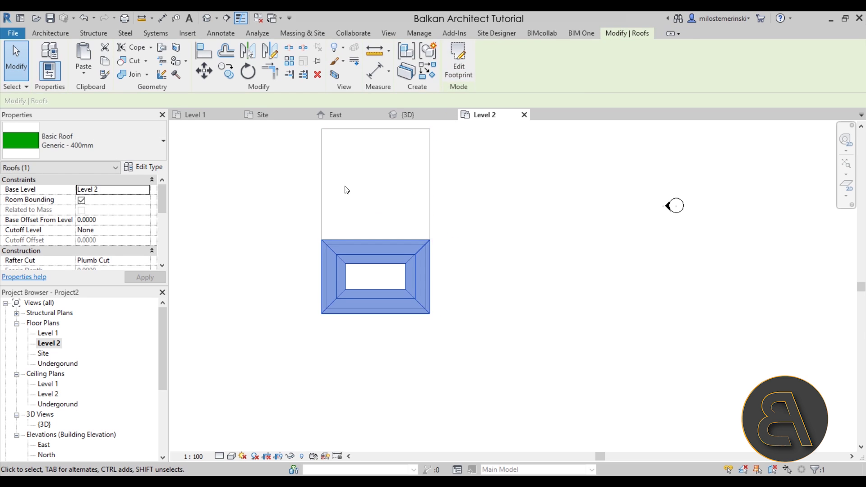
click(344, 187)
Examine the new roof and the building above and below the terrain in the 3D view
click(207, 18)
shift+middle_drag(553, 309, 555, 333)
click(410, 176)
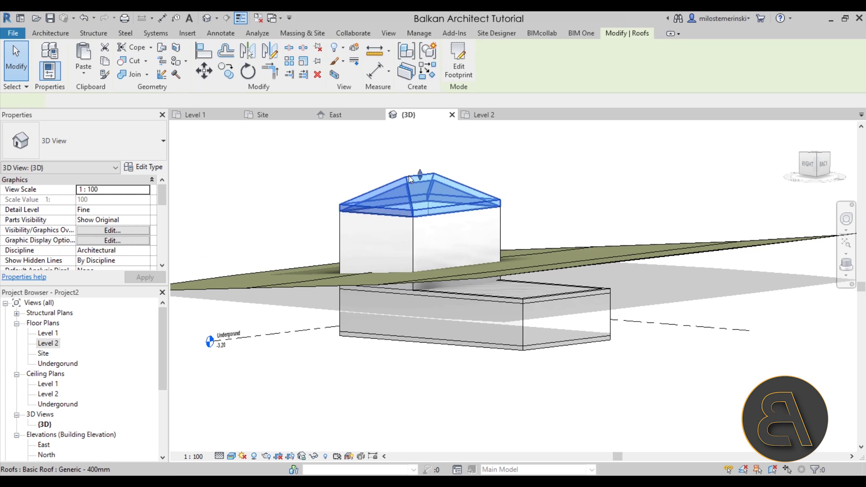
scroll(419, 175, up, 3)
drag(421, 178, 420, 182)
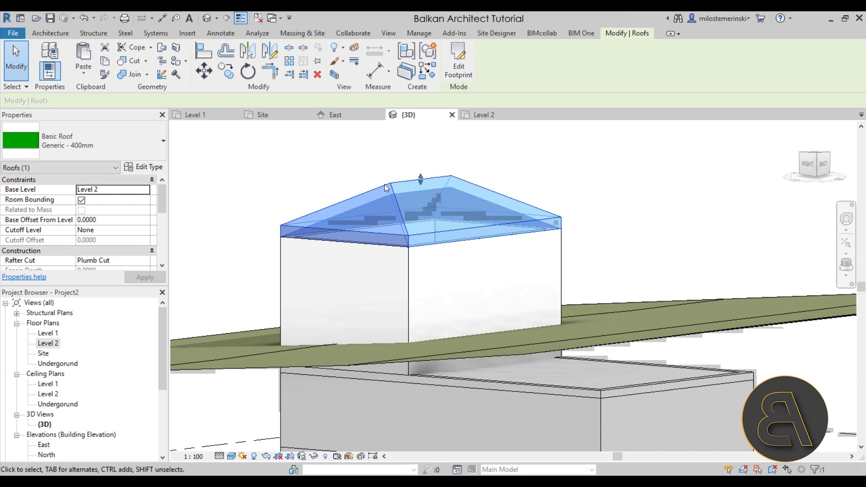
click(360, 179)
scroll(358, 178, down, 2)
shift+middle_drag(359, 178, 356, 186)
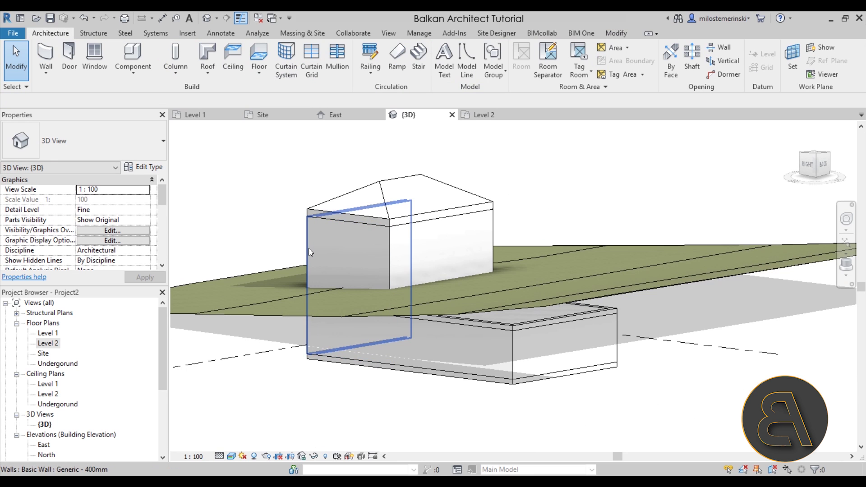
mouse_move(308, 248)
shift+middle_down()
mouse_move(519, 233)
mouse_move(479, 258)
mouse_move(517, 242)
mouse_move(560, 245)
mouse_move(515, 239)
mouse_move(525, 234)
mouse_move(557, 278)
shift+middle_up()
scroll(524, 235, down, 2)
Draw a vertical building section through the middle of the house on the Level 1 plan and open the section view
double_click(48, 333)
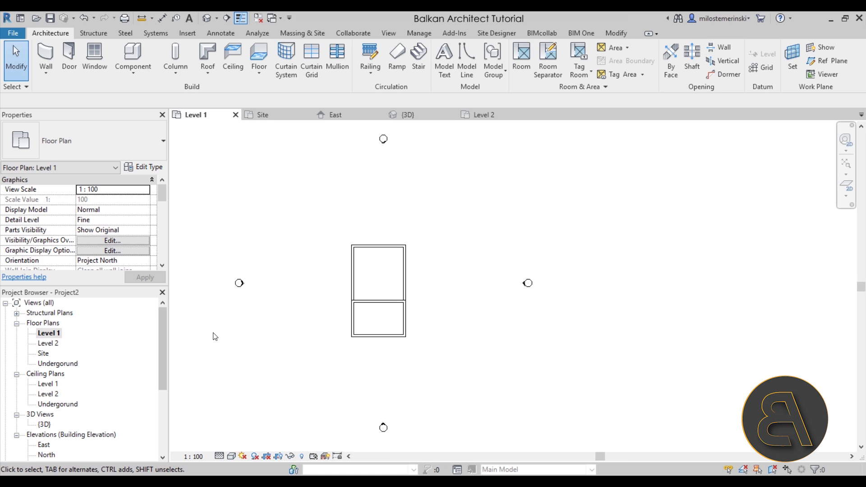
click(381, 187)
click(382, 397)
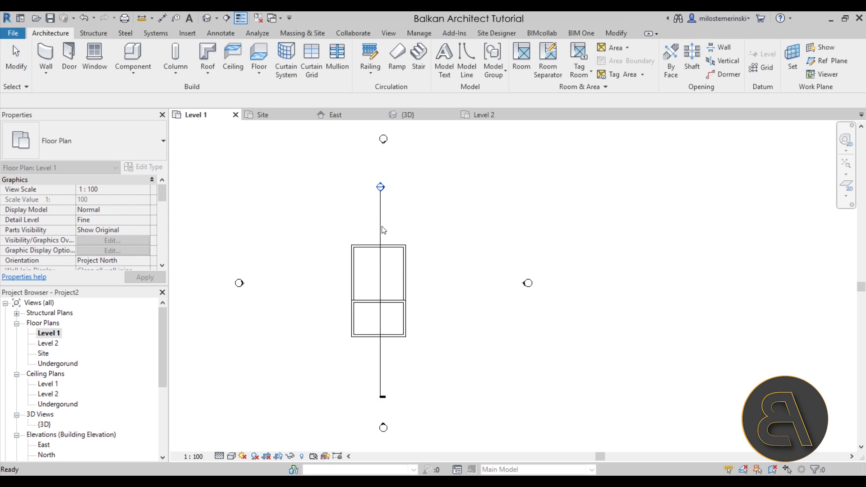
double_click(381, 188)
scroll(372, 334, up, 3)
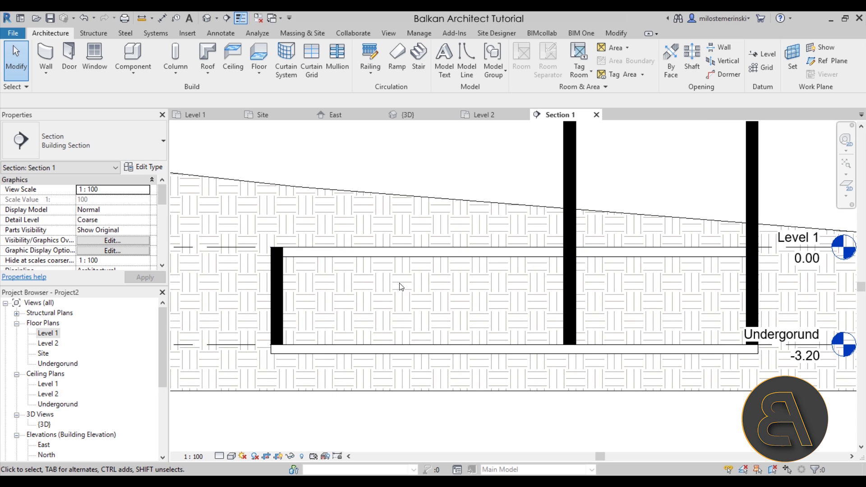
Set the coarse scale fill pattern of the Generic 300mm floor type to Solid fill
scroll(402, 284, down, 2)
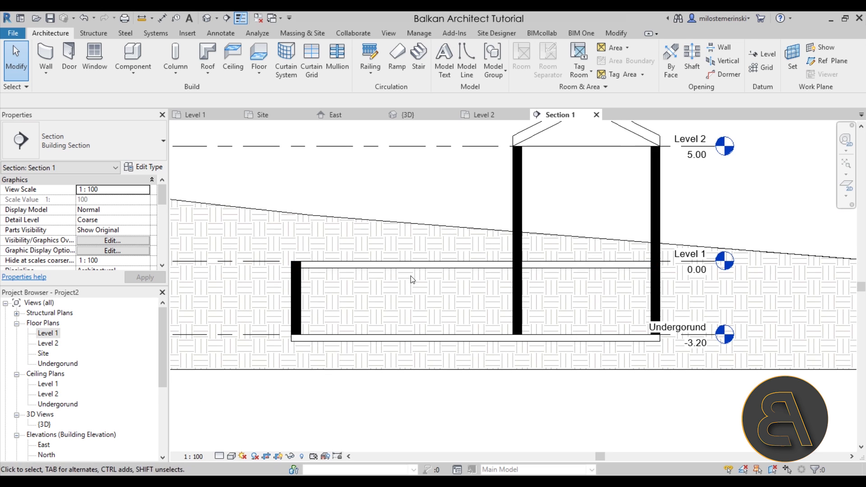
scroll(390, 273, up, 2)
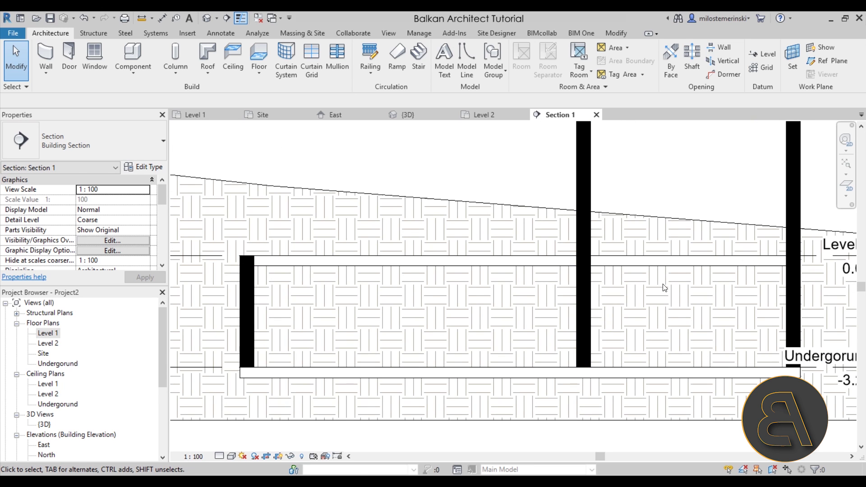
scroll(419, 271, down, 1)
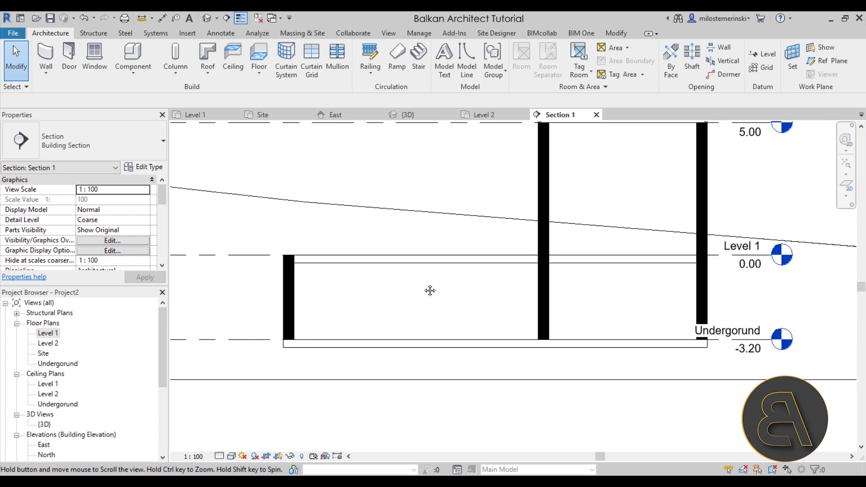
click(393, 264)
click(153, 169)
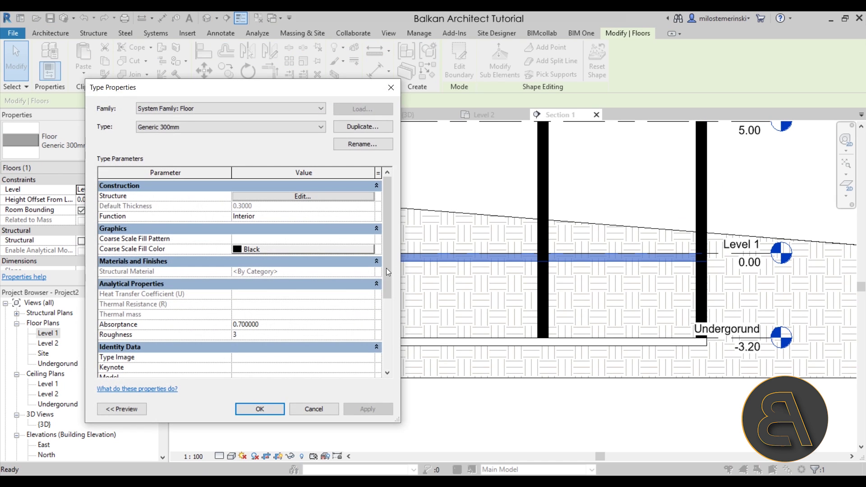
click(370, 238)
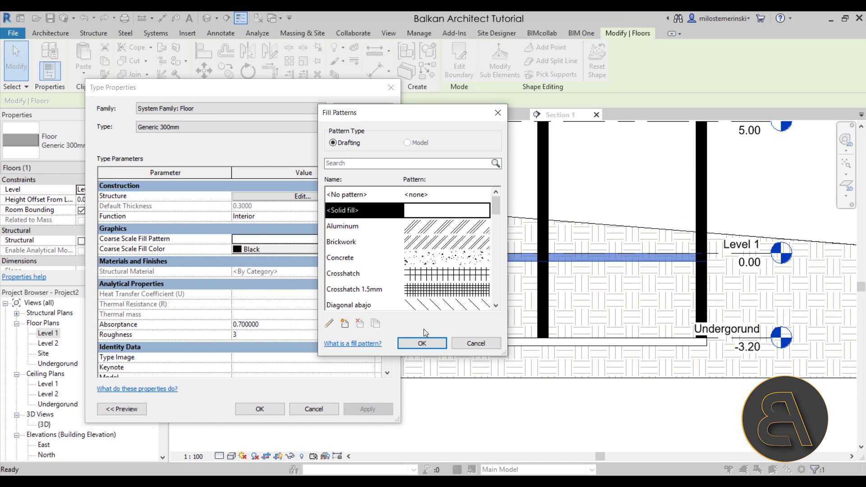
click(422, 344)
click(368, 409)
click(260, 409)
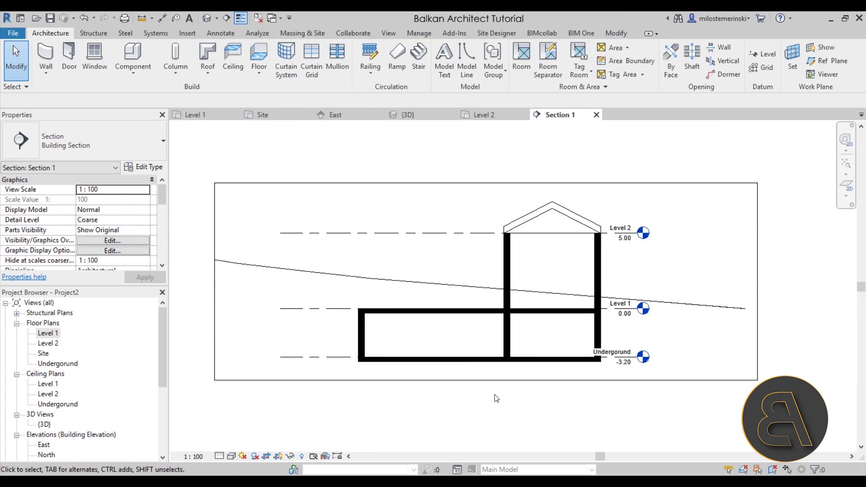
middle_drag(527, 404, 527, 403)
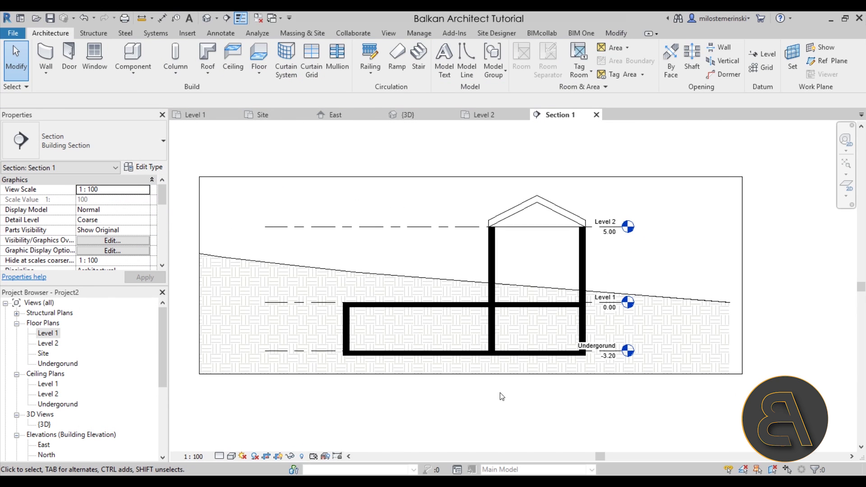
On the Site floor plan, create a rectangular building pad on Level 1 matching the outer corners of the roofed room
scroll(519, 320, up, 1)
middle_drag(518, 319, 504, 308)
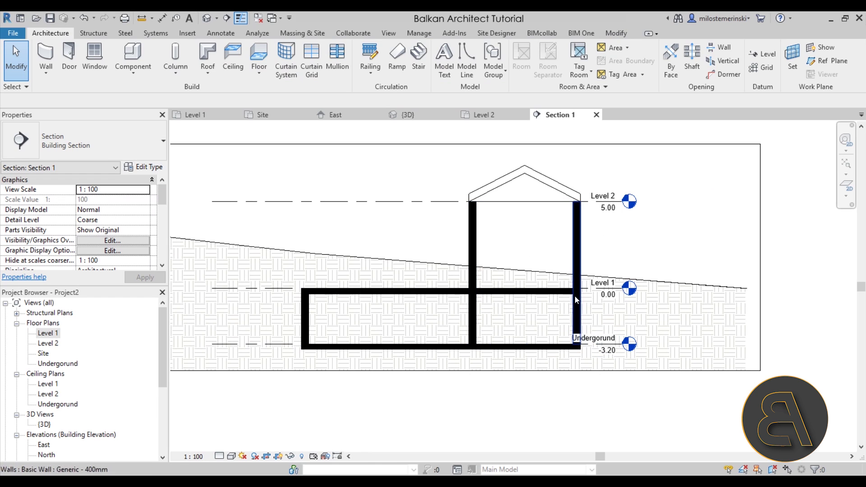
double_click(43, 355)
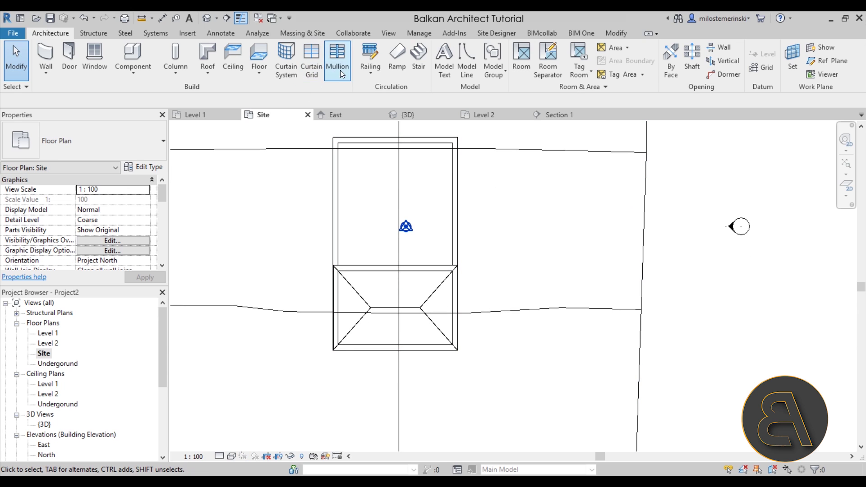
click(307, 34)
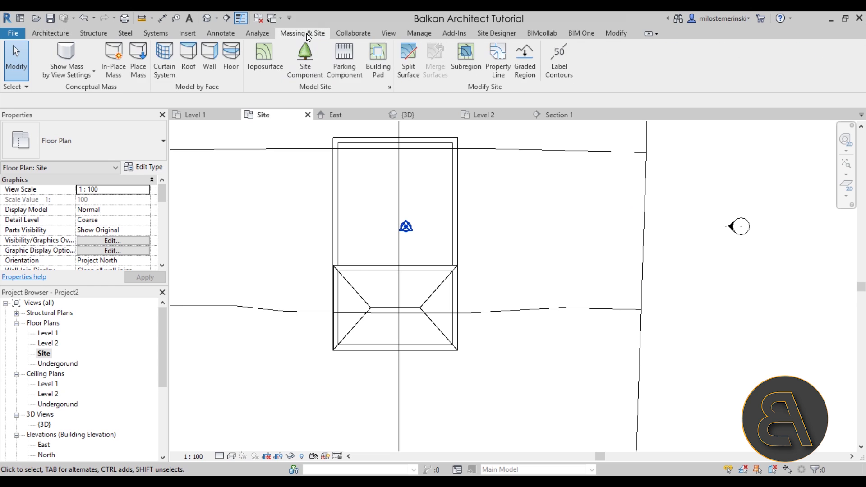
click(373, 76)
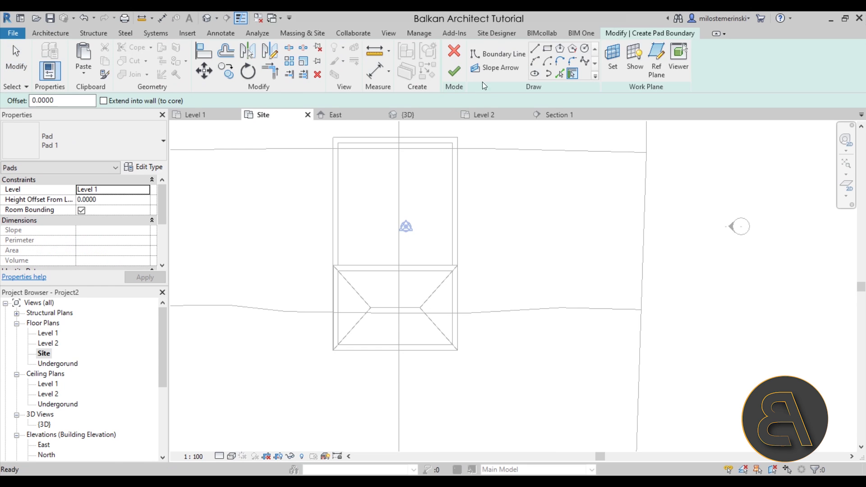
click(547, 48)
click(333, 265)
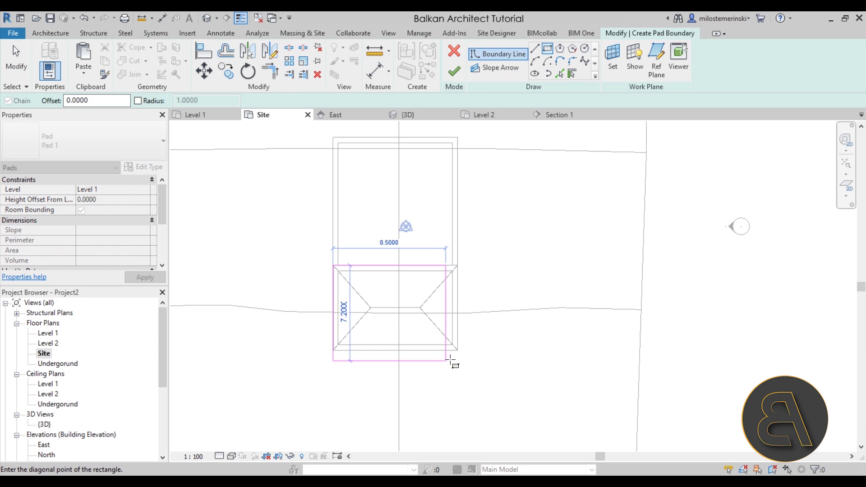
click(458, 350)
click(455, 72)
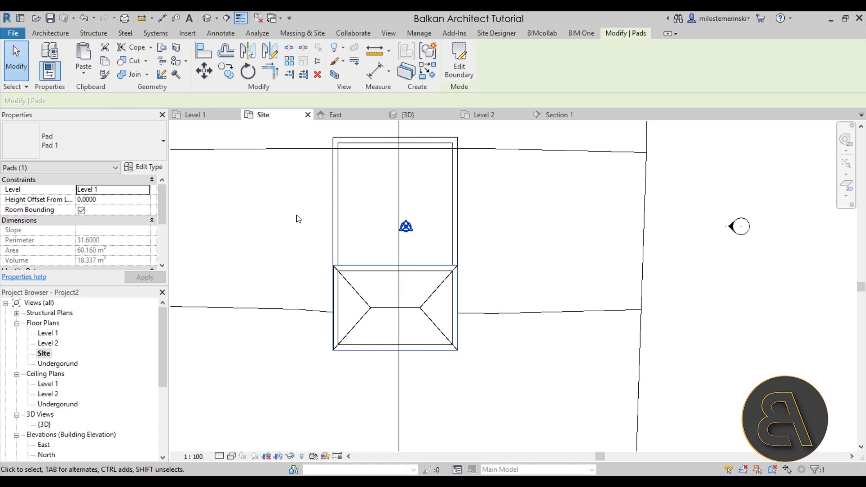
Set the building pad's level to Undergorund and check the terrain cut in Section 1
click(145, 190)
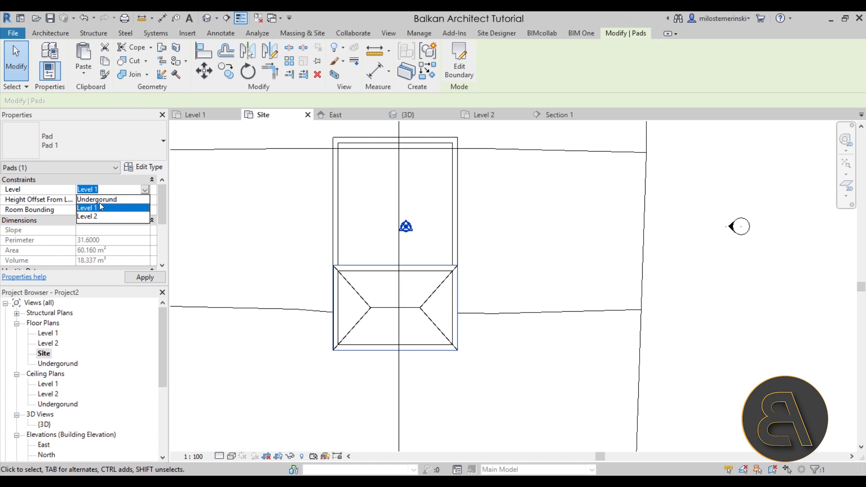
scroll(302, 156, down, 4)
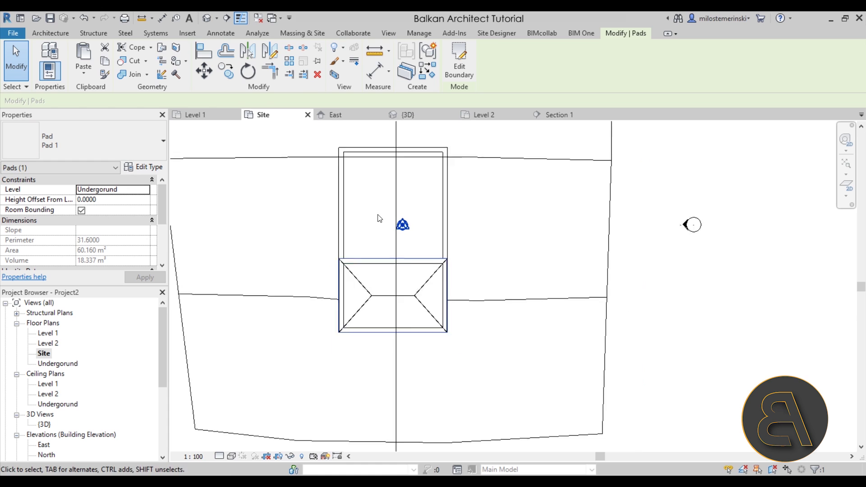
double_click(376, 131)
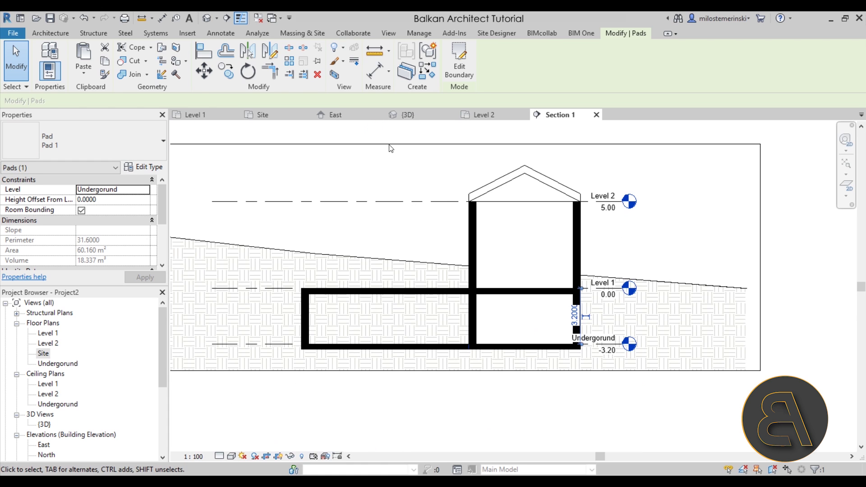
click(561, 393)
scroll(495, 283, up, 3)
scroll(472, 276, down, 2)
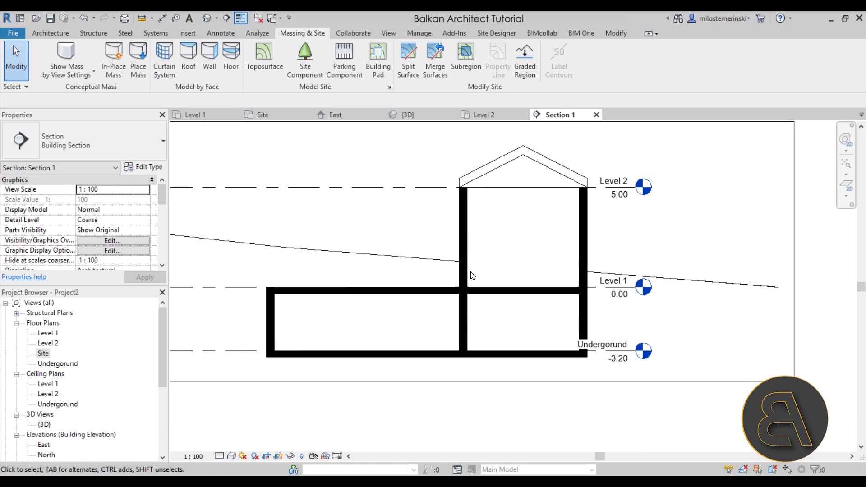
scroll(452, 261, up, 2)
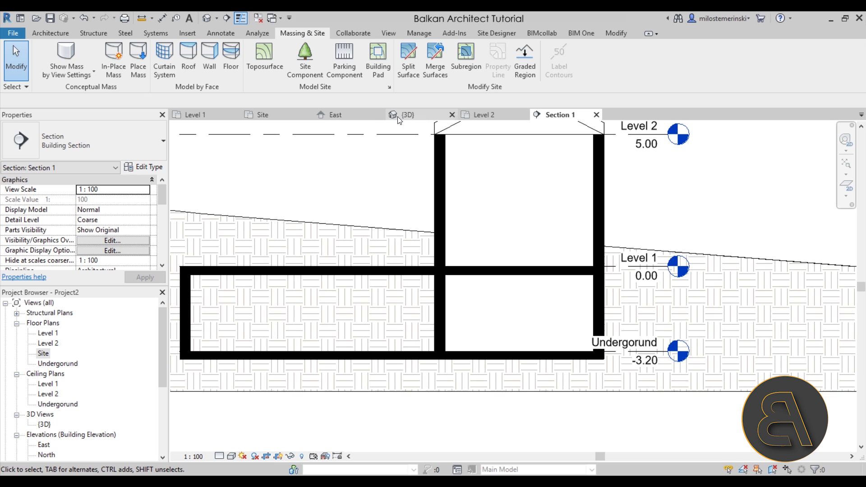
On the Site plan, isolate the pad with a selection filter and extend its boundary's north edge to the underground room's outer wall
click(263, 115)
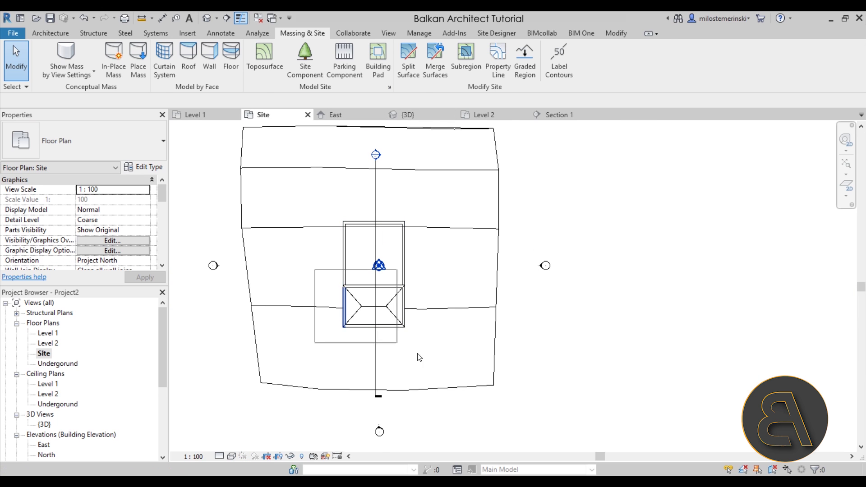
drag(315, 270, 420, 358)
click(460, 61)
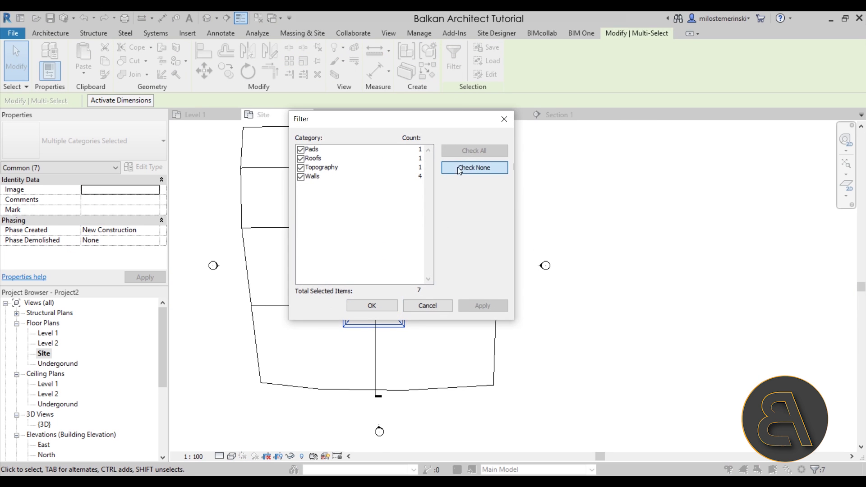
click(301, 149)
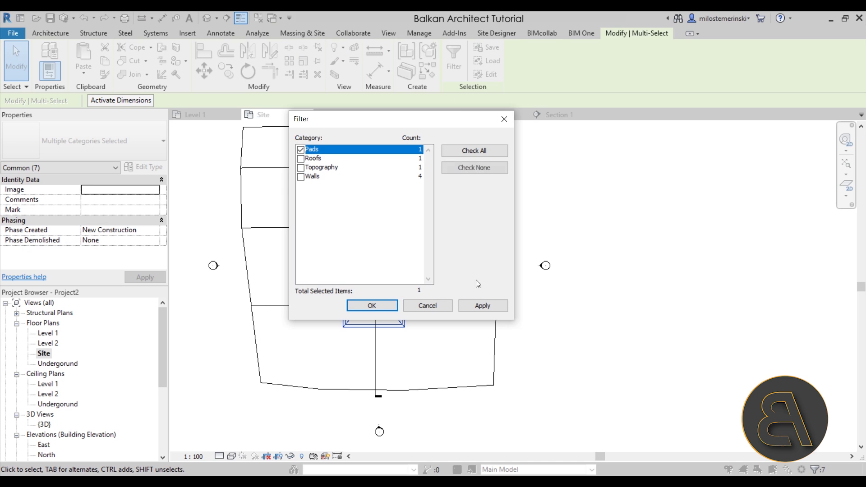
click(477, 305)
click(372, 306)
click(462, 78)
scroll(369, 270, up, 1)
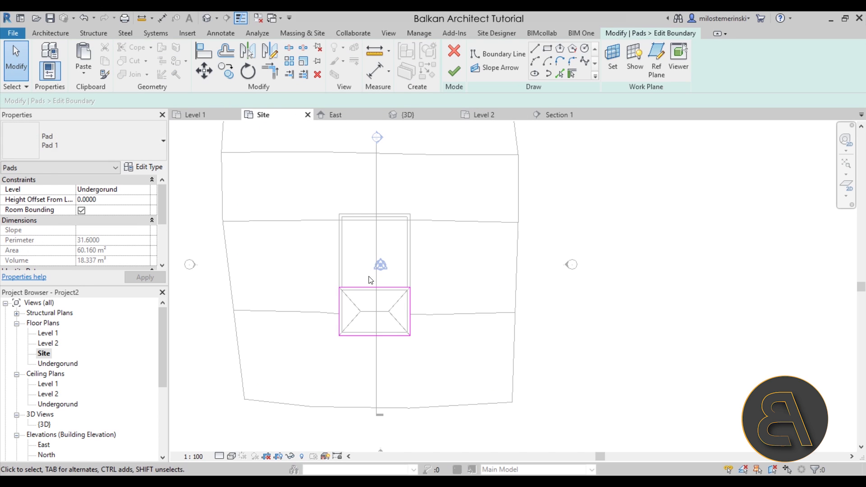
drag(363, 287, 365, 213)
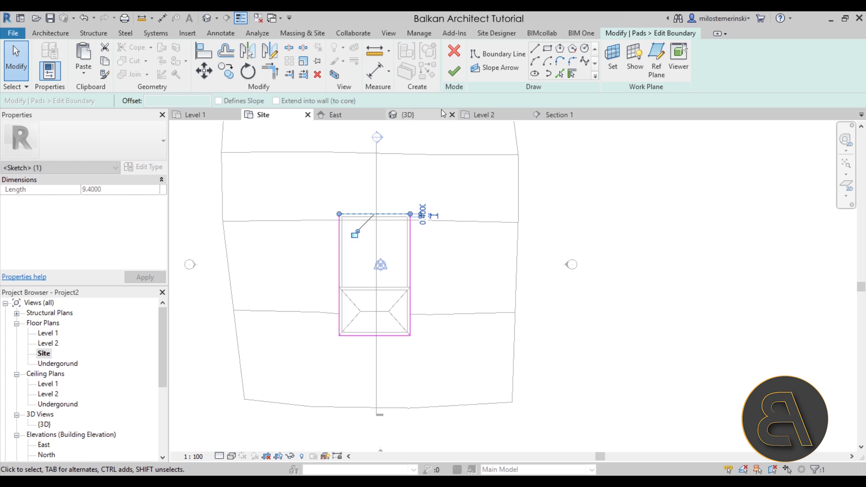
click(454, 71)
Examine the terrain around the extended pad and the house in the 3D view
click(209, 18)
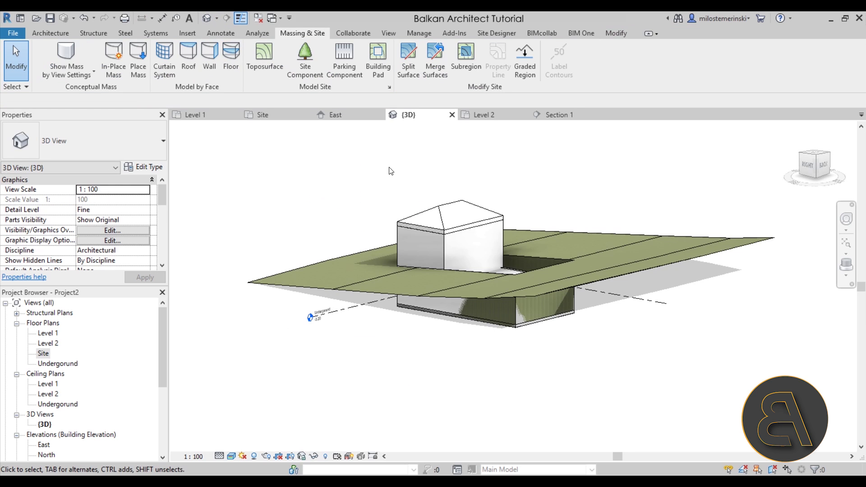
shift+middle_drag(499, 228, 529, 307)
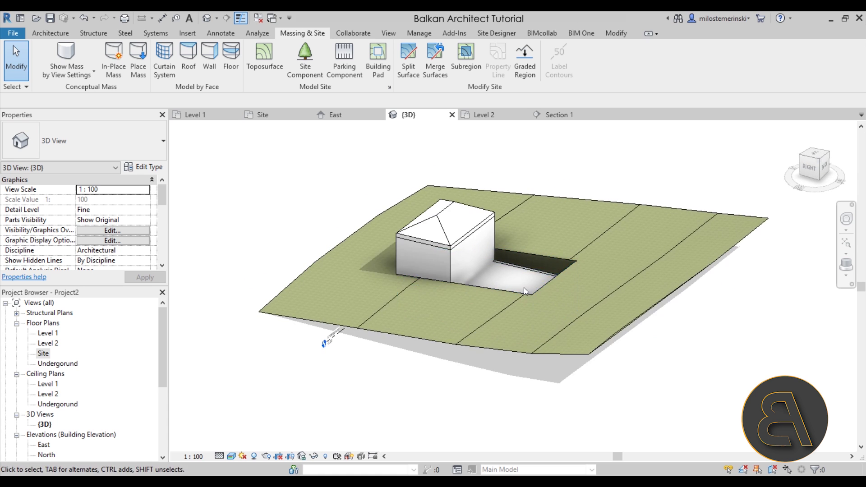
scroll(496, 239, up, 5)
scroll(485, 266, down, 2)
mouse_move(485, 268)
shift+middle_down()
mouse_move(632, 287)
mouse_move(481, 267)
shift+middle_up()
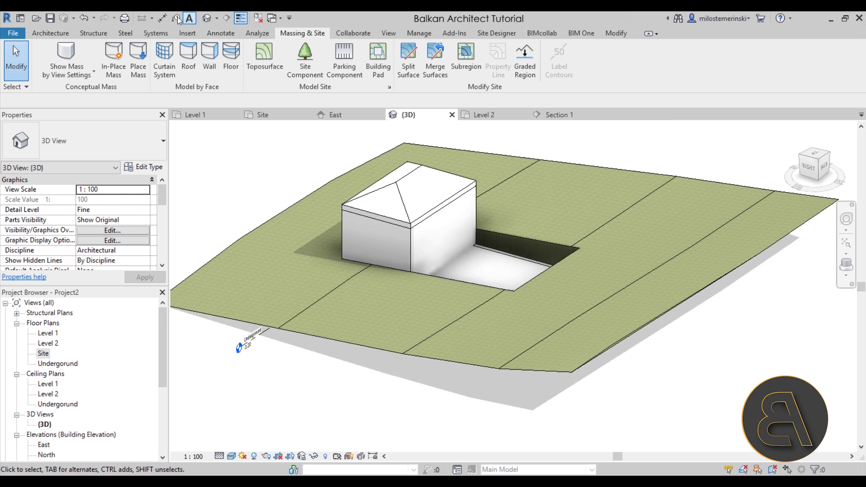
Undo the pad boundary extension
click(87, 19)
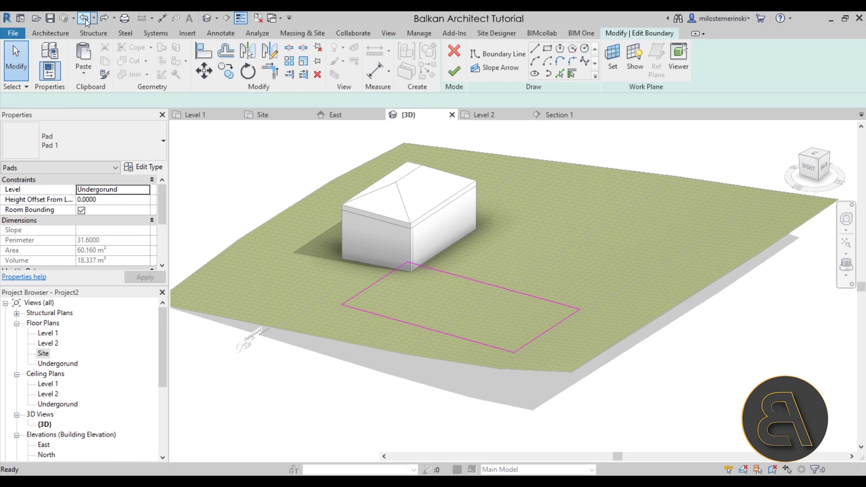
click(85, 19)
mouse_move(428, 149)
shift+middle_down()
mouse_move(390, 272)
mouse_move(397, 304)
shift+middle_up()
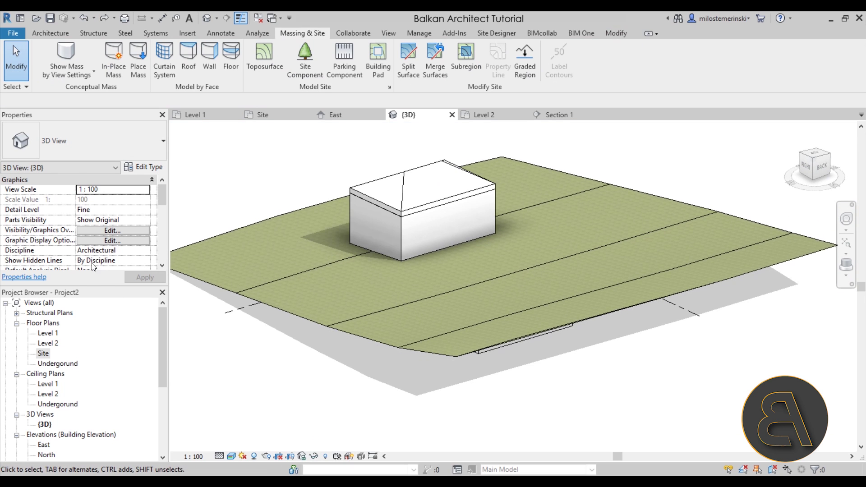
Turn on the 3D view's section box and pull its side face in to cut lengthwise through the house and underground room
scroll(96, 261, down, 4)
click(82, 230)
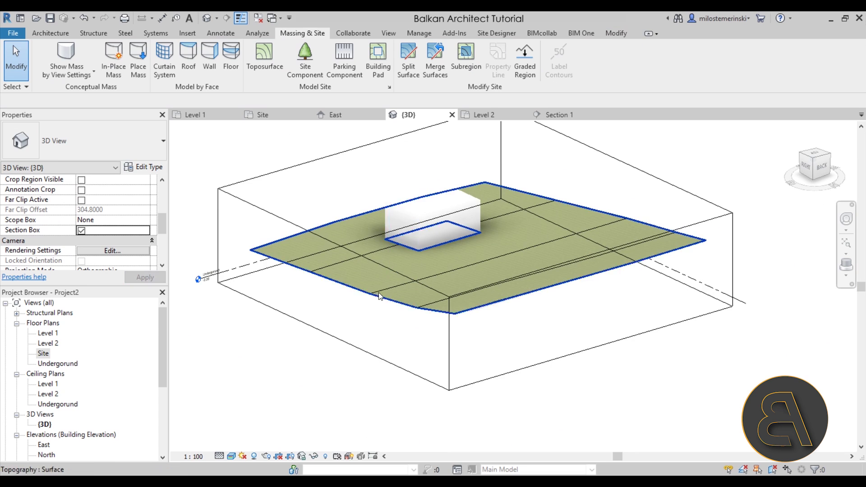
click(372, 259)
drag(334, 290, 468, 258)
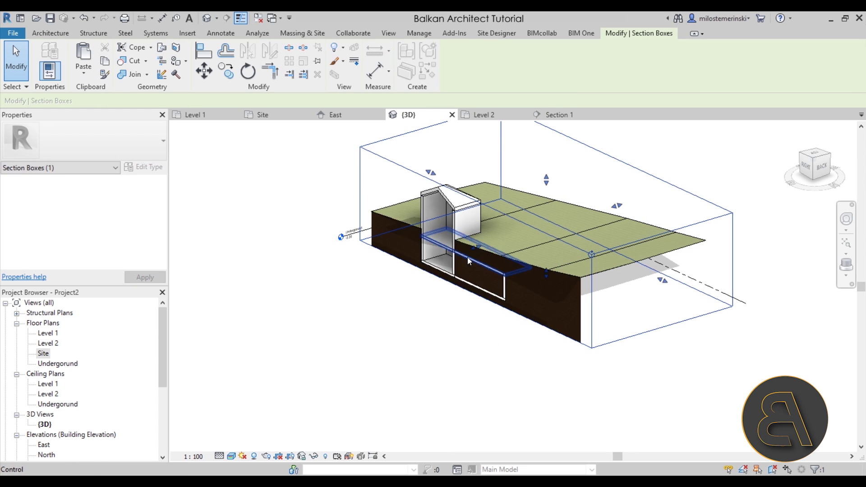
shift+middle_drag(468, 257, 590, 300)
scroll(533, 276, up, 3)
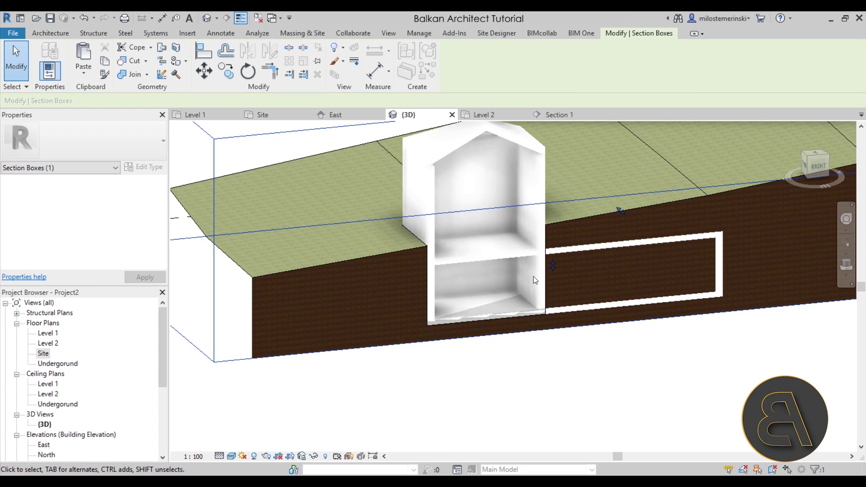
middle_drag(667, 272, 626, 274)
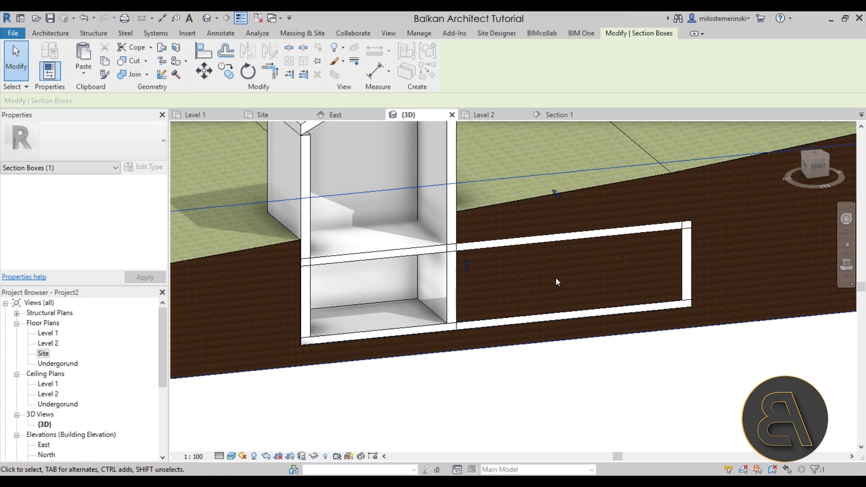
scroll(556, 278, down, 3)
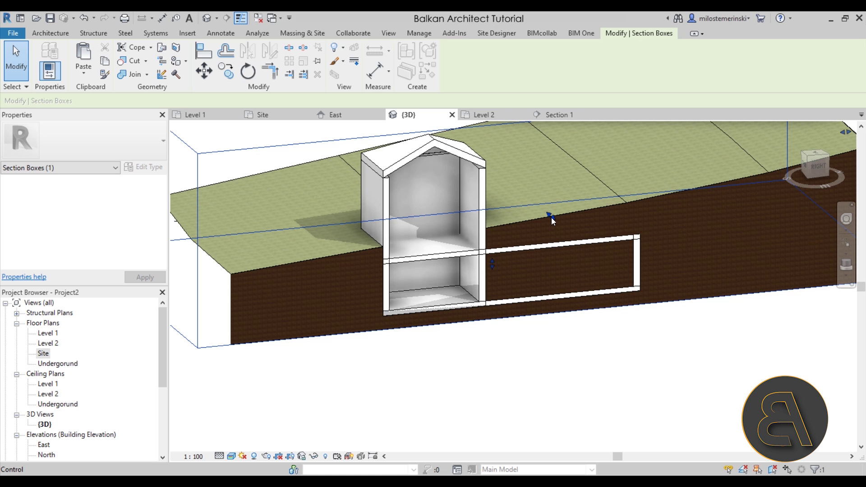
Pull the section box's side face back out beyond the terrain so the whole model is enclosed
drag(551, 217, 625, 259)
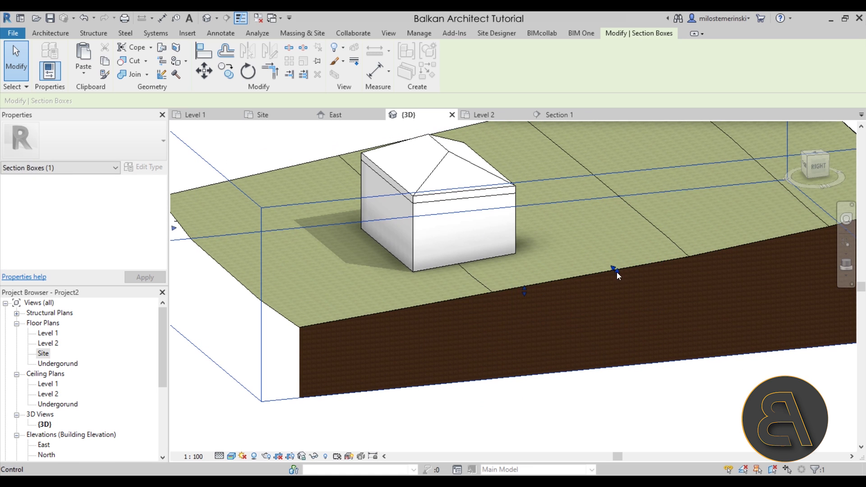
drag(644, 297, 686, 321)
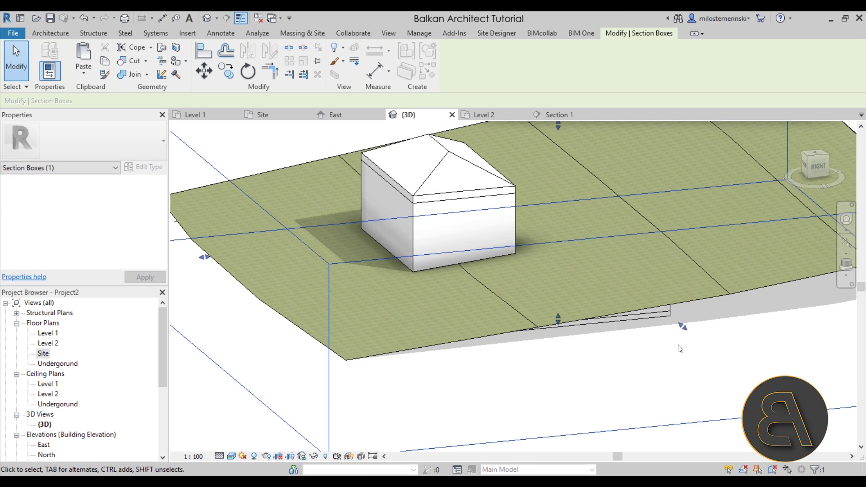
shift+middle_drag(684, 324, 548, 372)
scroll(537, 348, down, 2)
click(549, 370)
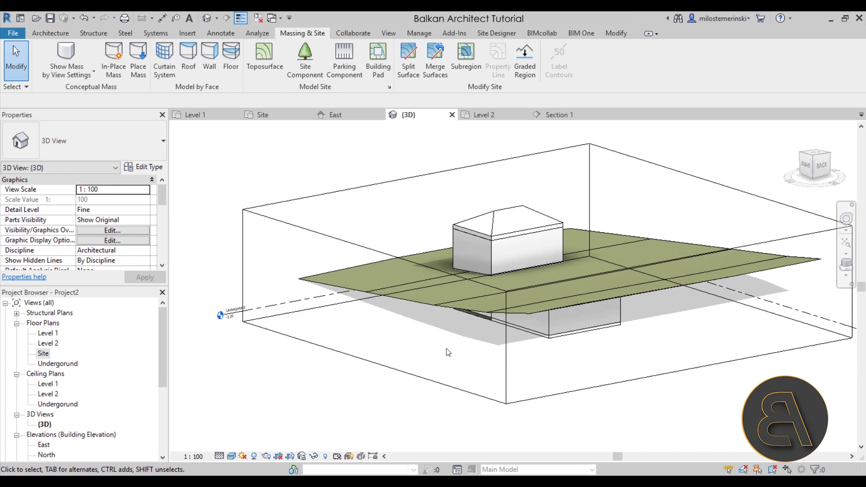
shift+middle_drag(448, 353, 469, 339)
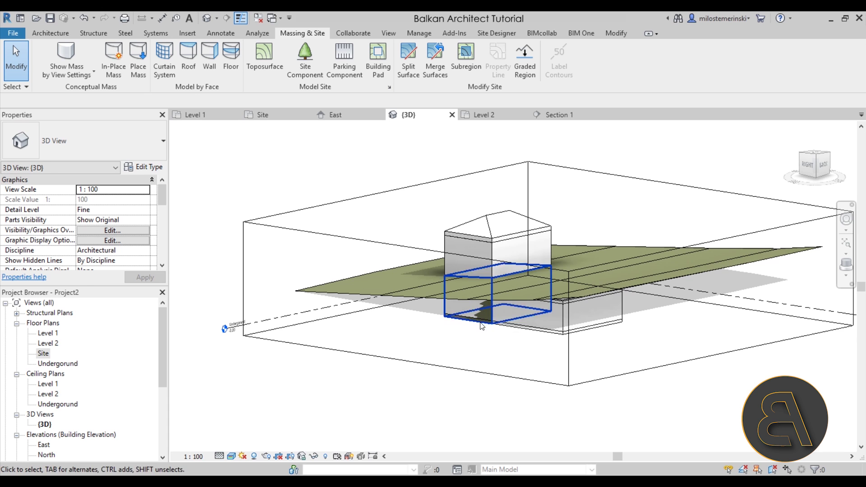
shift+middle_drag(450, 334, 444, 352)
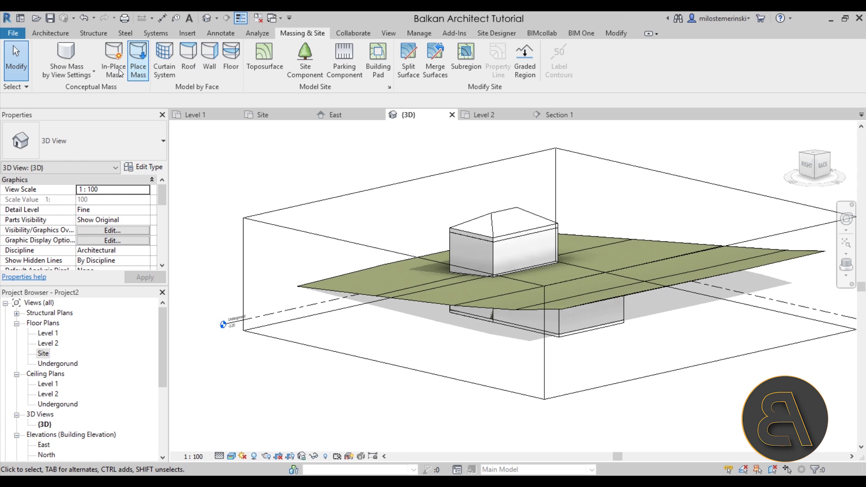
Switch on Show Mass Form and Floors and start an in-place mass named Mass 1
click(66, 56)
click(113, 58)
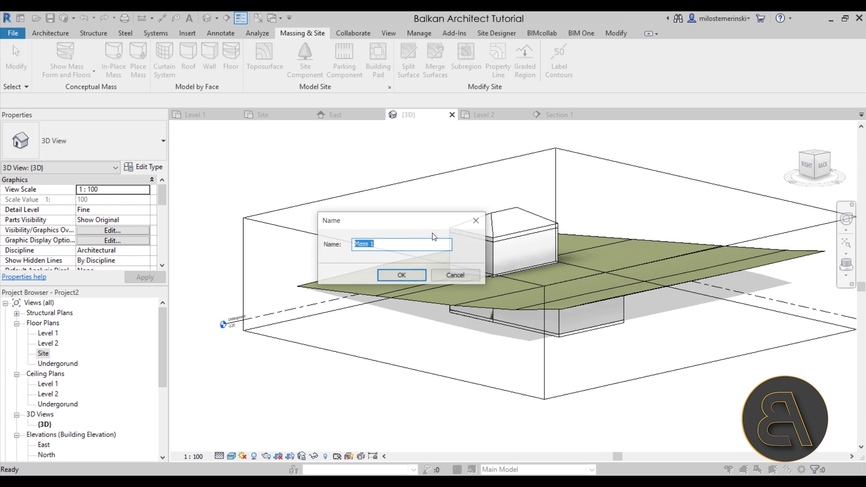
click(385, 276)
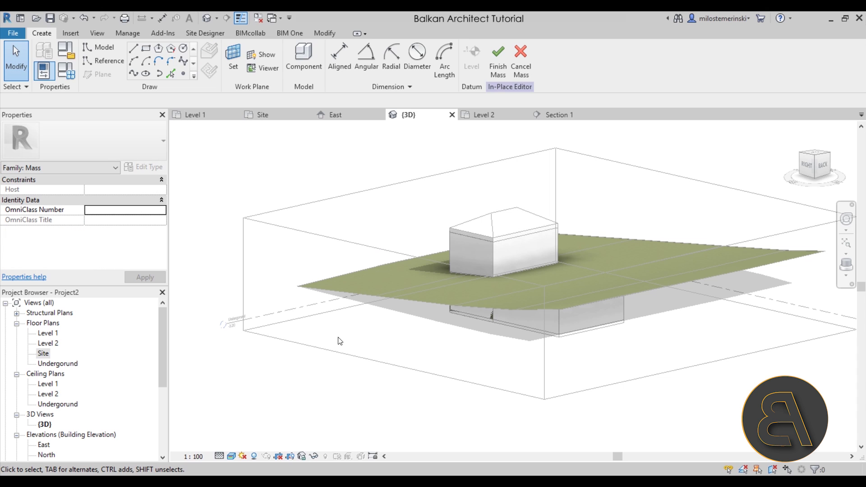
On the Site plan, draw a vertical reference plane along the terrain's west side, spanning its full depth
click(47, 335)
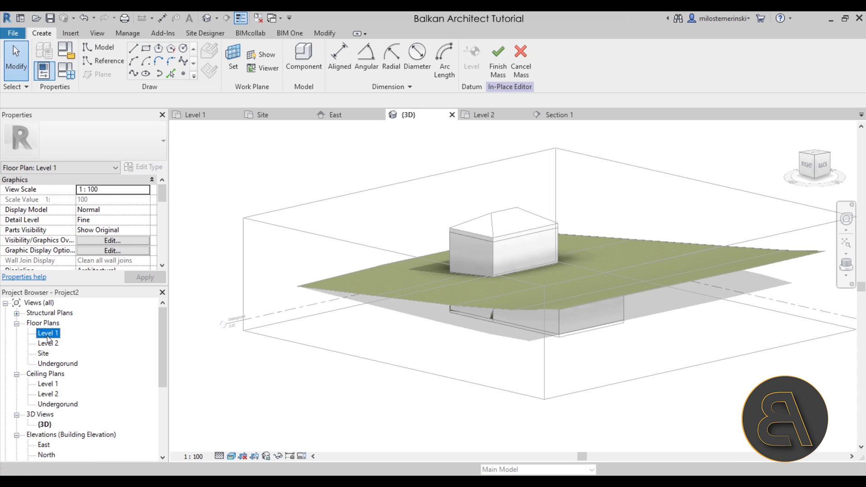
double_click(43, 354)
middle_drag(339, 271, 347, 284)
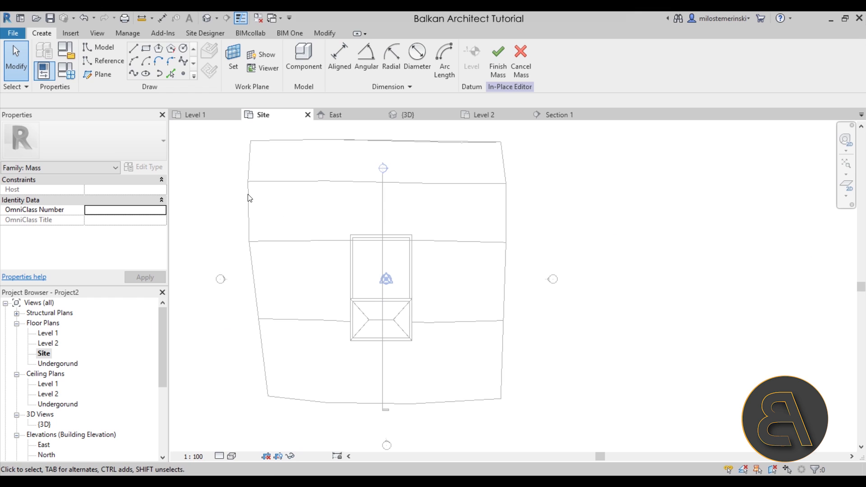
click(97, 74)
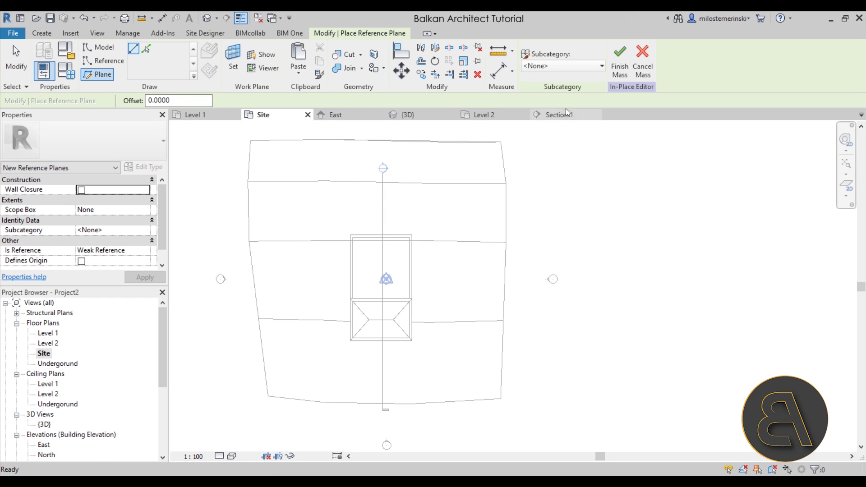
click(267, 134)
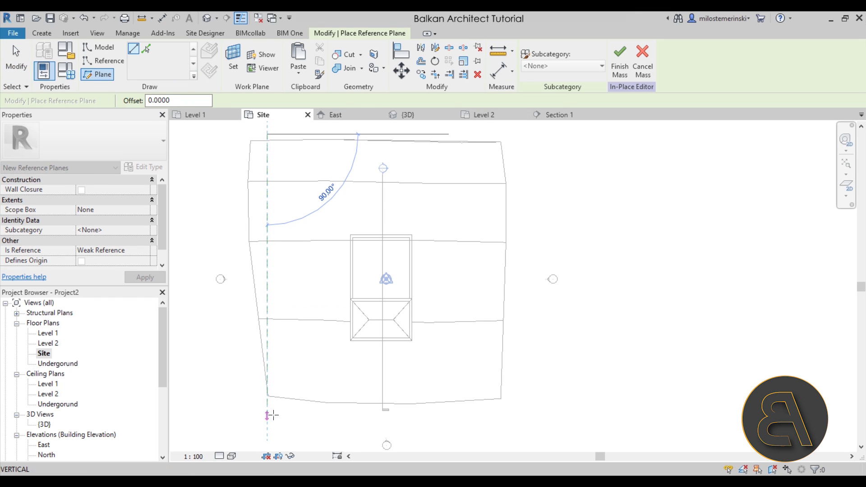
click(267, 422)
Draw two more vertical reference planes across the terrain, one along the section line through the house and one near the east edge
scroll(375, 273, down, 1)
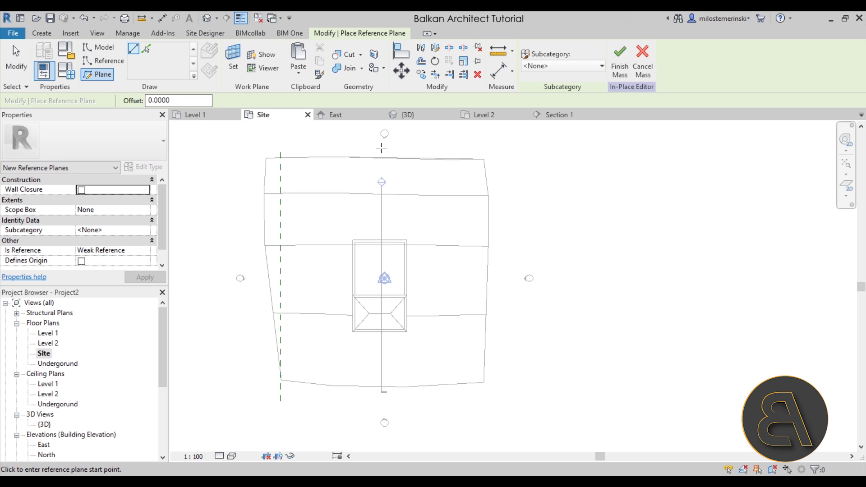
click(382, 149)
click(382, 417)
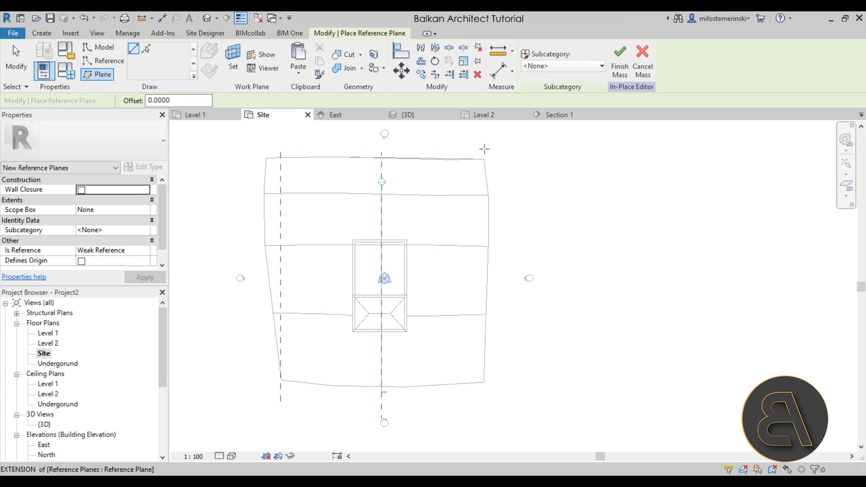
click(481, 149)
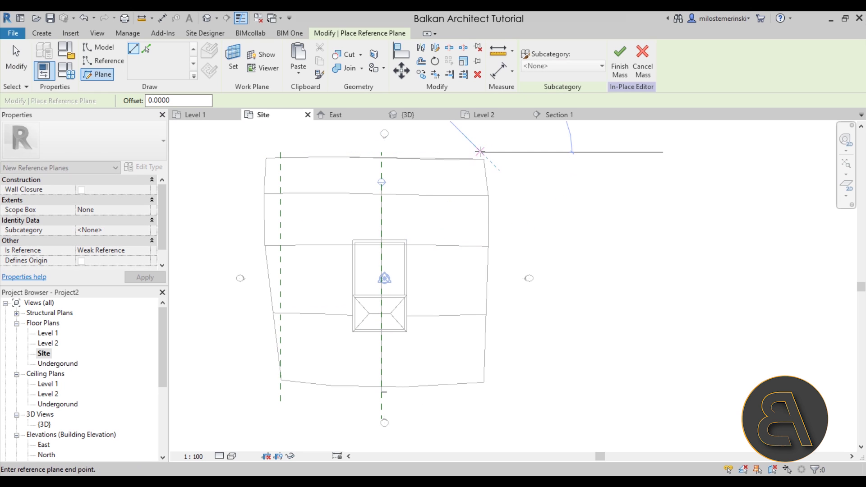
click(482, 419)
key(Escape)
key(Escape)
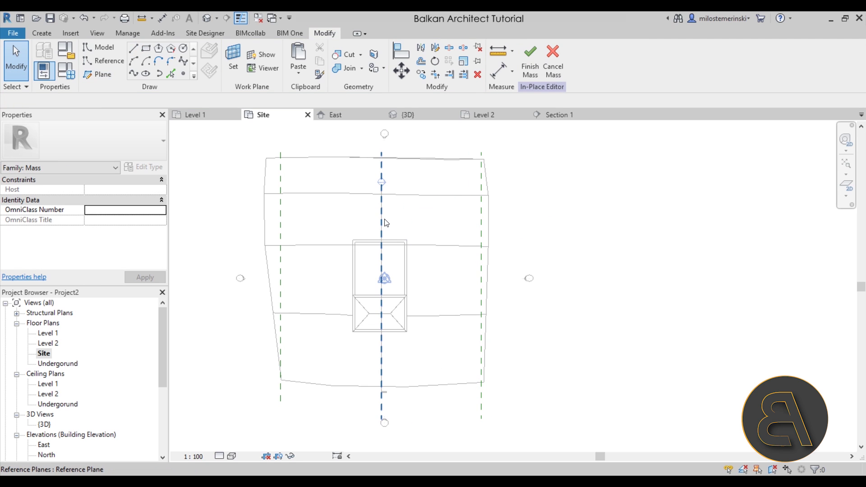
Name the west reference plane 1 and the middle reference plane through the house 2
click(281, 325)
click(275, 387)
text(1)
key(Return)
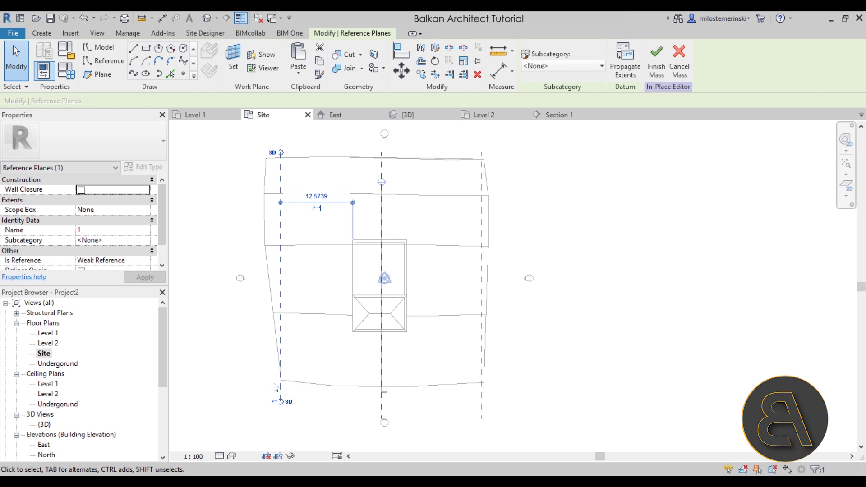
click(379, 377)
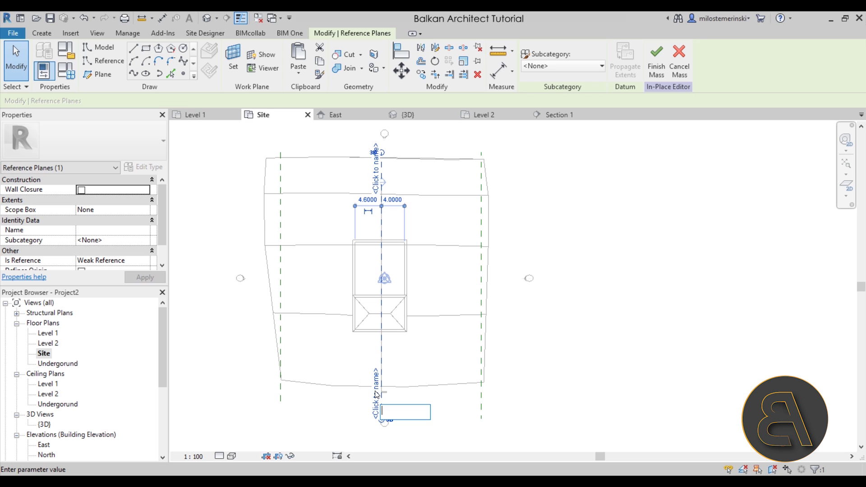
click(374, 421)
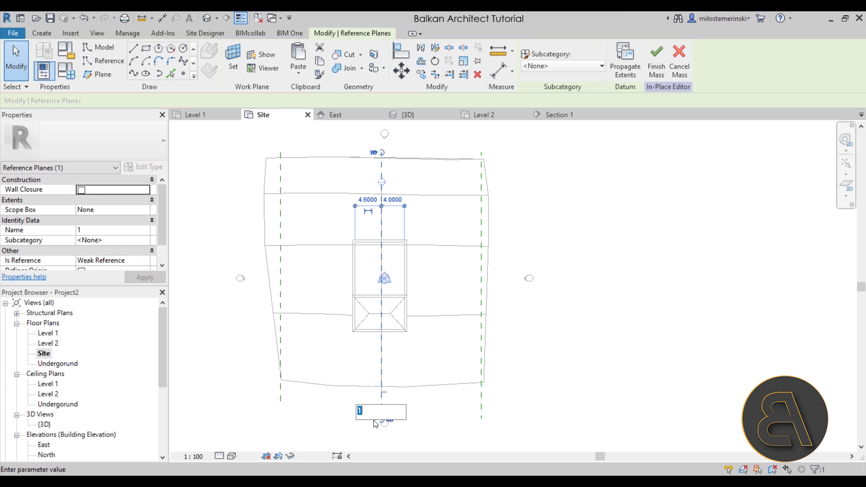
key(Escape)
Name the reference plane near the terrain's east edge 3
click(476, 415)
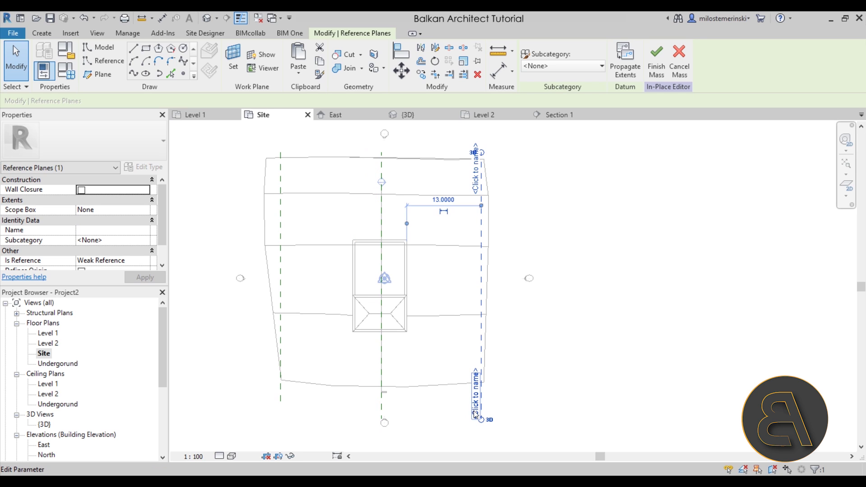
click(474, 410)
text(3)
key(Return)
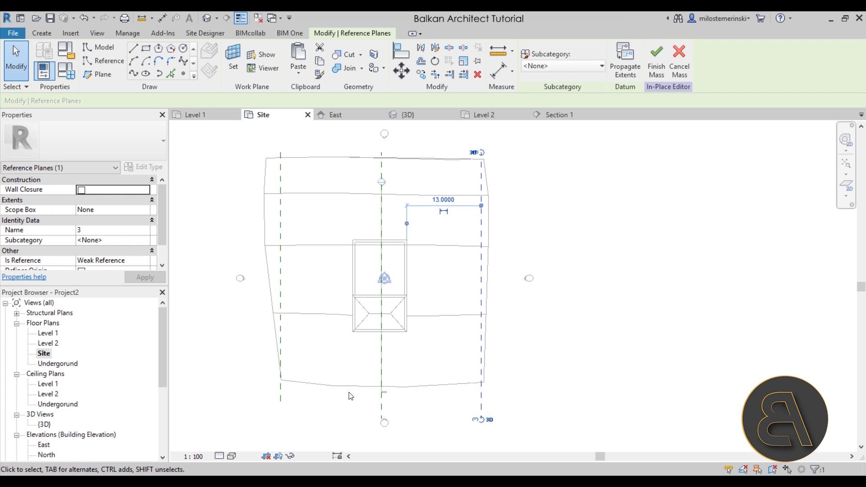
click(427, 431)
middle_drag(379, 231, 375, 226)
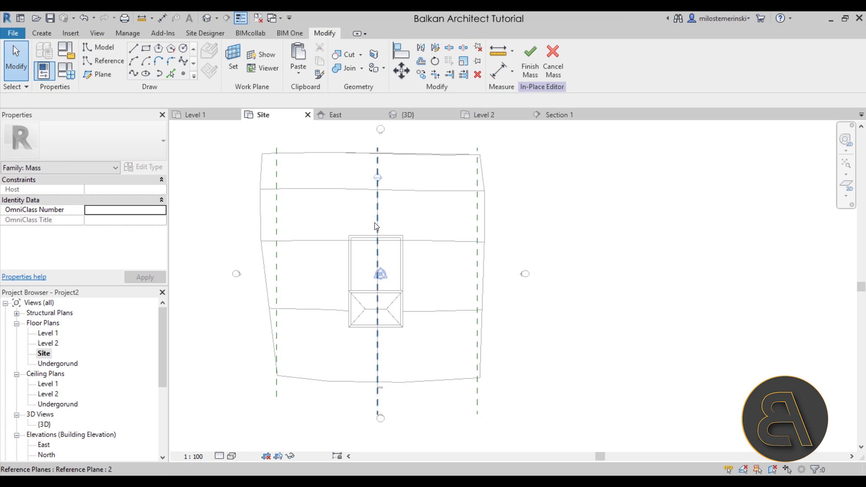
Open the East elevation and set Reference Plane : 1 as the active work plane
scroll(61, 387, down, 3)
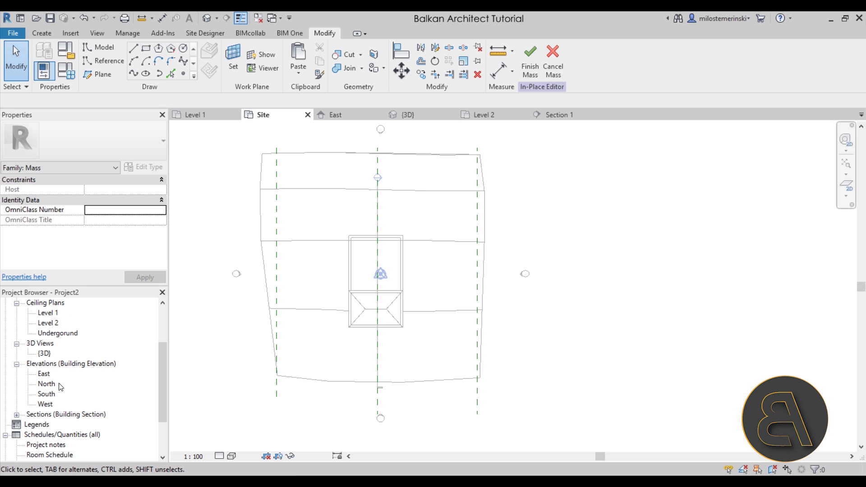
double_click(45, 374)
middle_drag(536, 332, 446, 339)
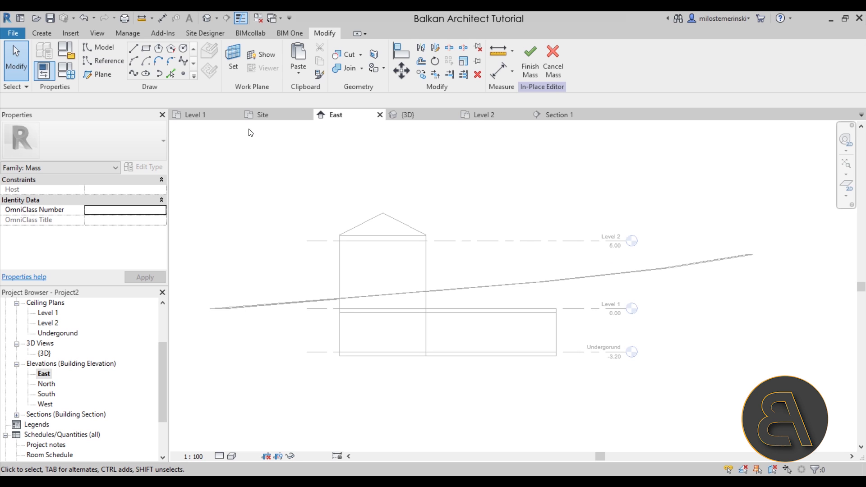
middle_drag(300, 267, 315, 245)
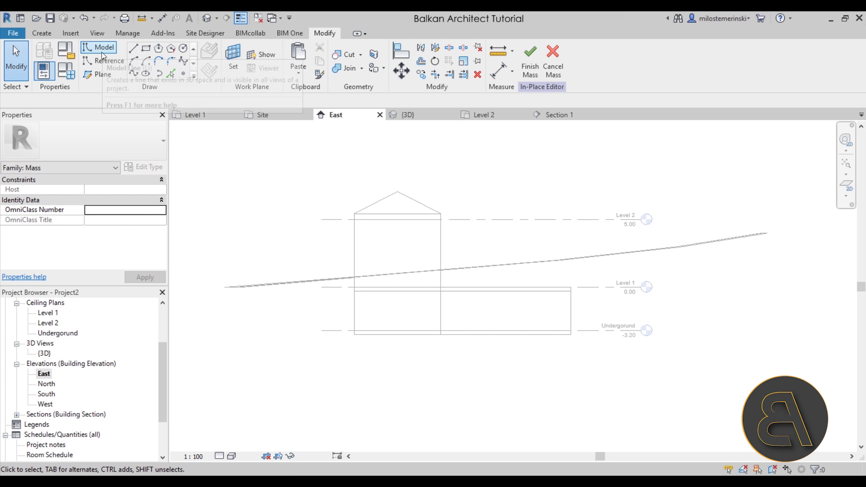
click(235, 63)
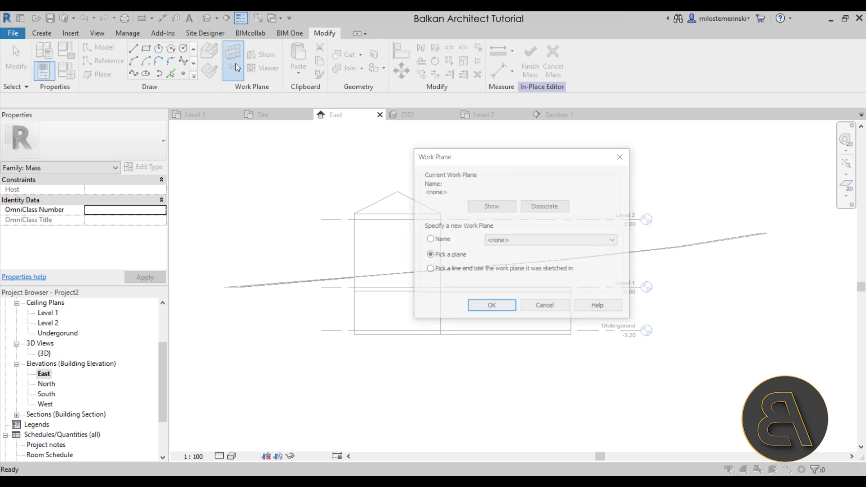
click(532, 239)
click(512, 282)
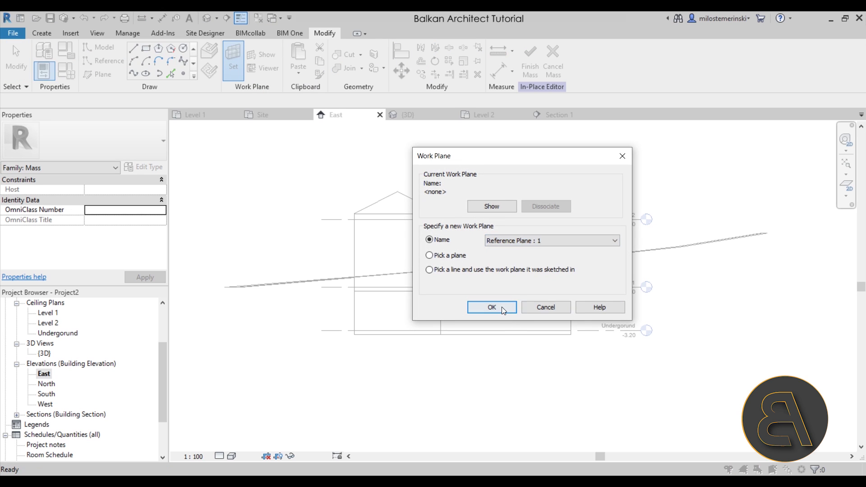
click(502, 307)
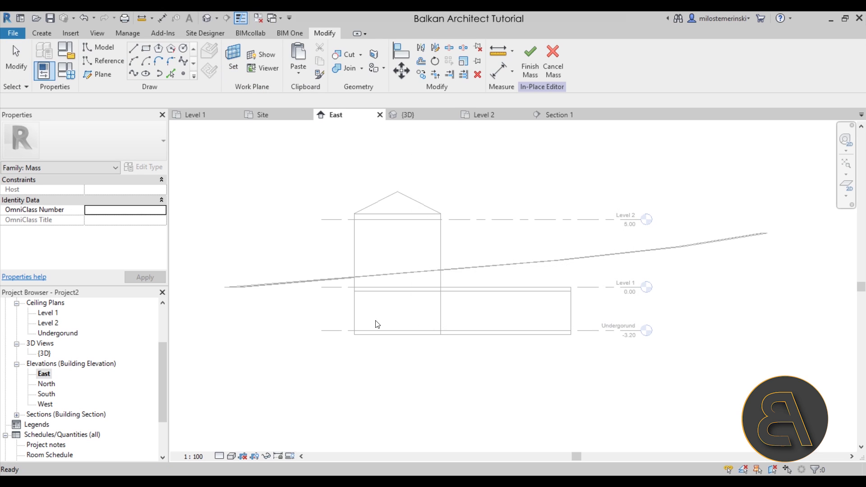
Start a chain of model lines at the terrain's low south end and draw the first segment up the slope to within the house's width
click(134, 48)
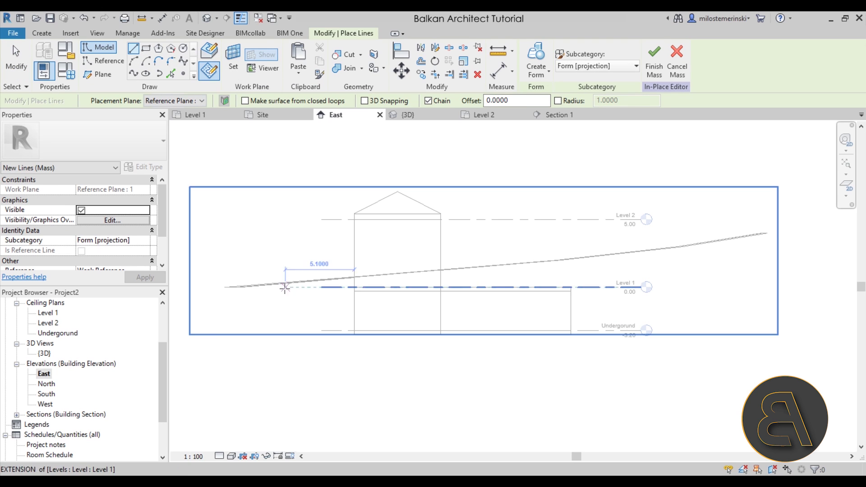
scroll(251, 292, up, 4)
middle_drag(244, 295, 290, 297)
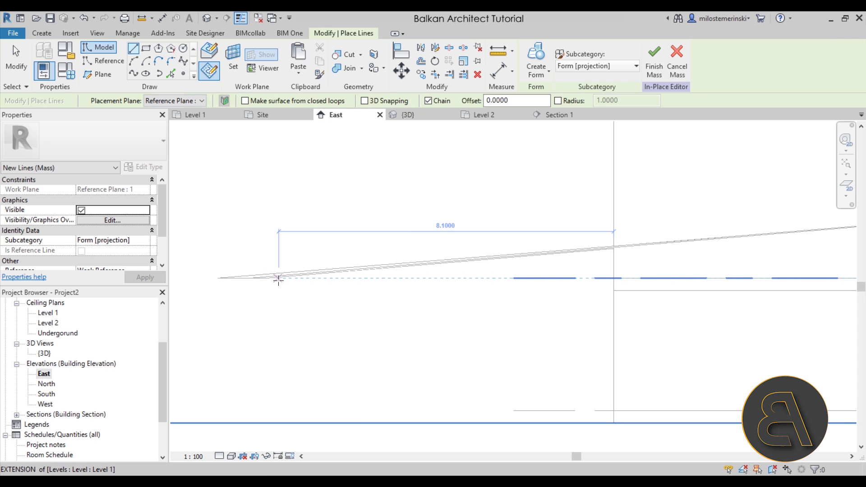
click(266, 280)
scroll(521, 284, down, 1)
middle_drag(521, 284, 344, 288)
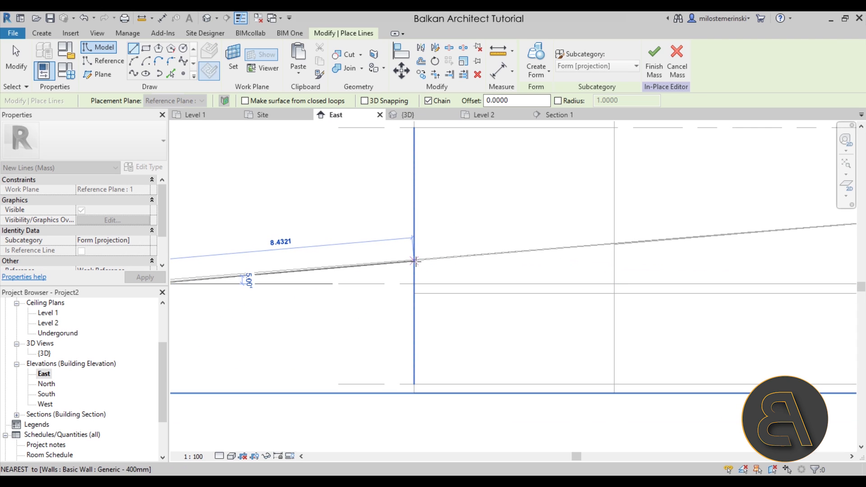
middle_drag(416, 261, 501, 251)
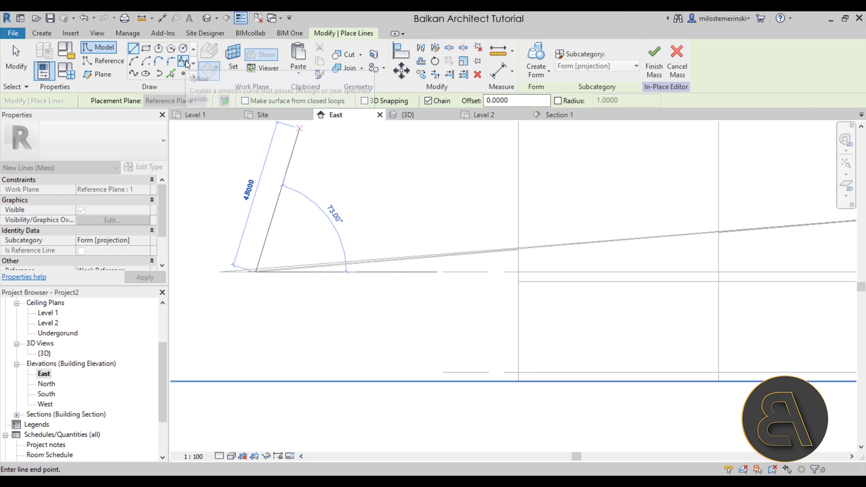
scroll(252, 277, down, 4)
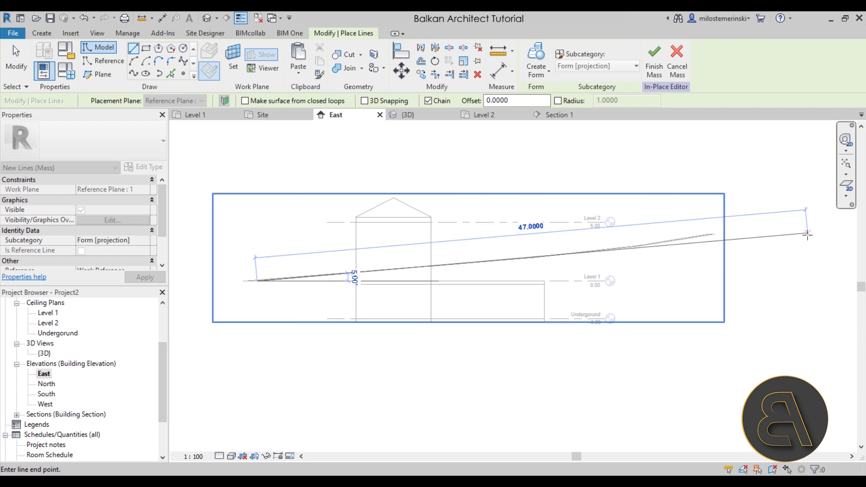
middle_drag(431, 299, 471, 291)
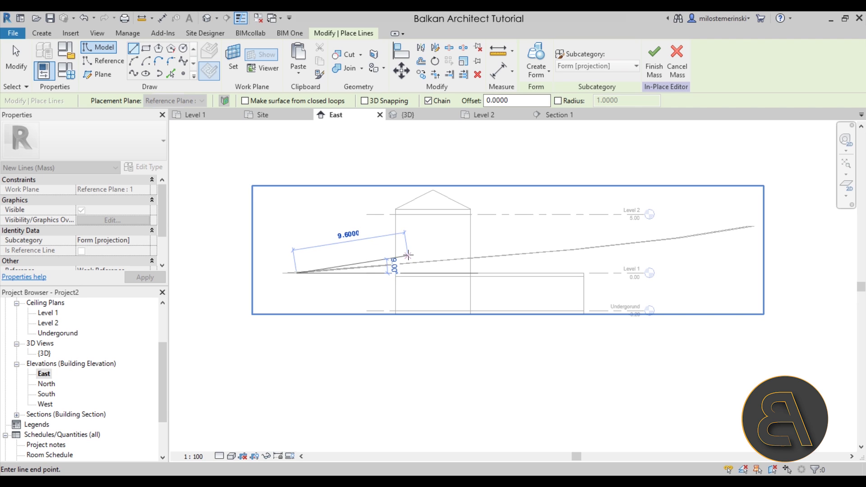
scroll(406, 266, up, 3)
middle_drag(406, 267, 394, 284)
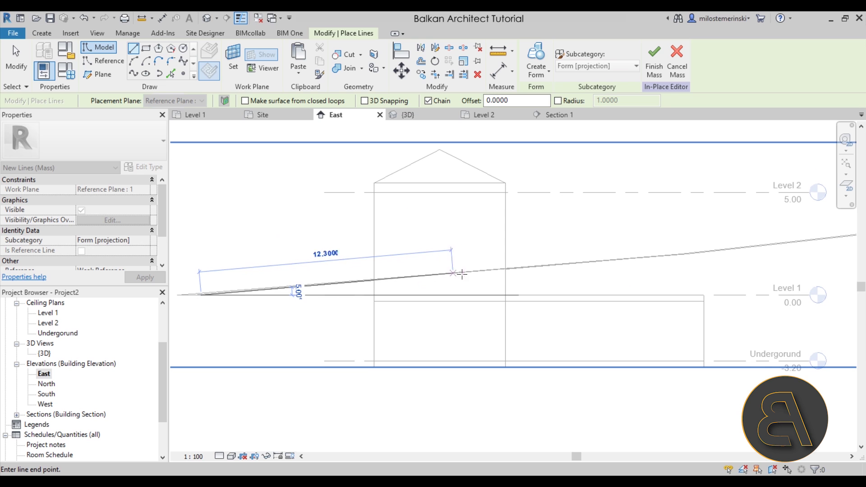
click(460, 273)
Continue the line chain up the slope with three more segments through the terrain's bends to its high north end
middle_drag(565, 307, 415, 323)
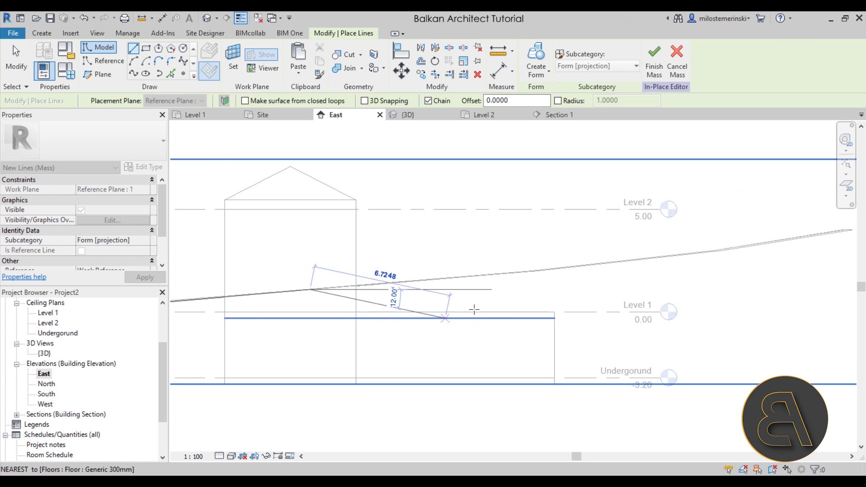
scroll(553, 283, up, 3)
scroll(419, 311, down, 1)
scroll(452, 290, up, 2)
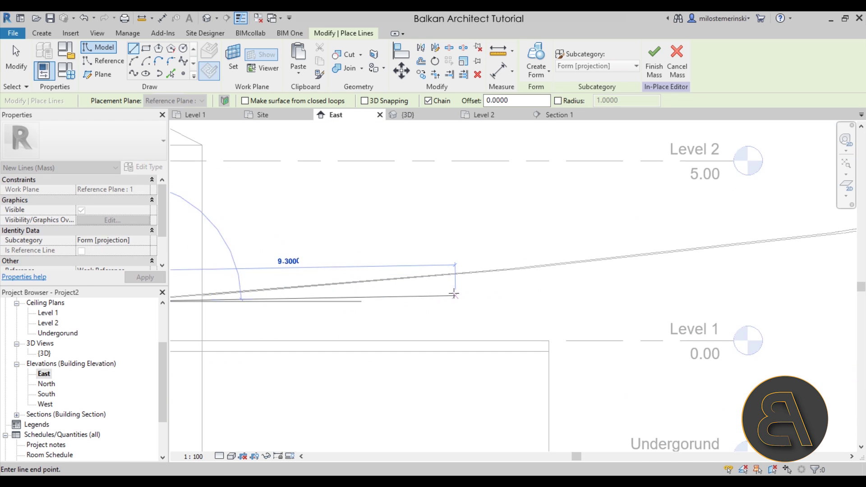
click(510, 269)
scroll(552, 299, down, 1)
middle_drag(551, 298, 312, 333)
click(554, 277)
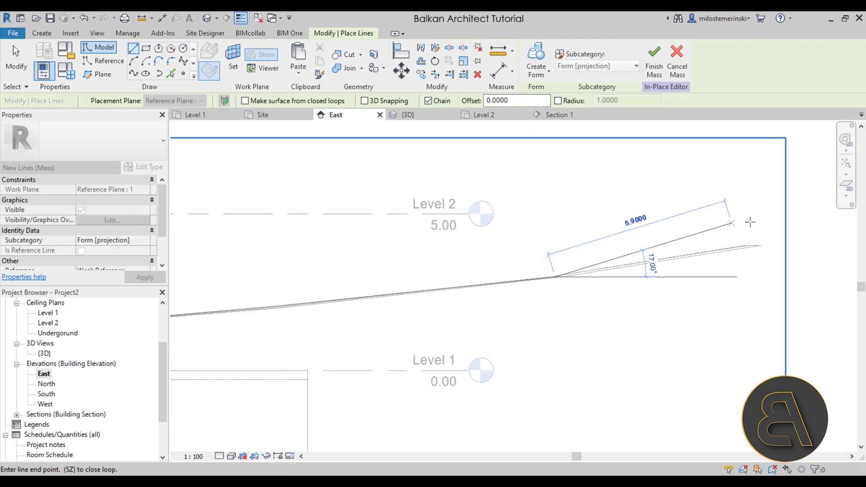
click(760, 246)
scroll(683, 283, down, 4)
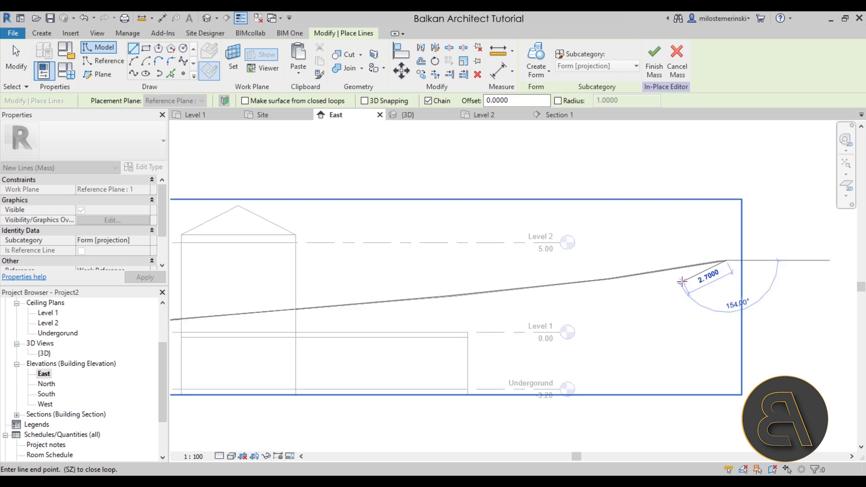
key(Escape)
key(Escape)
Select the whole chain of terrain profile lines to check that its segments are connected
key(Tab)
click(562, 288)
middle_drag(465, 331, 501, 315)
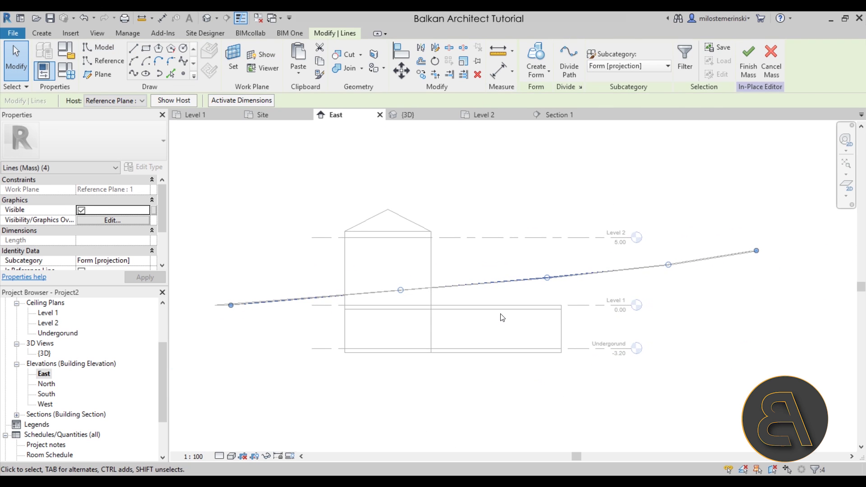
key(Escape)
click(482, 297)
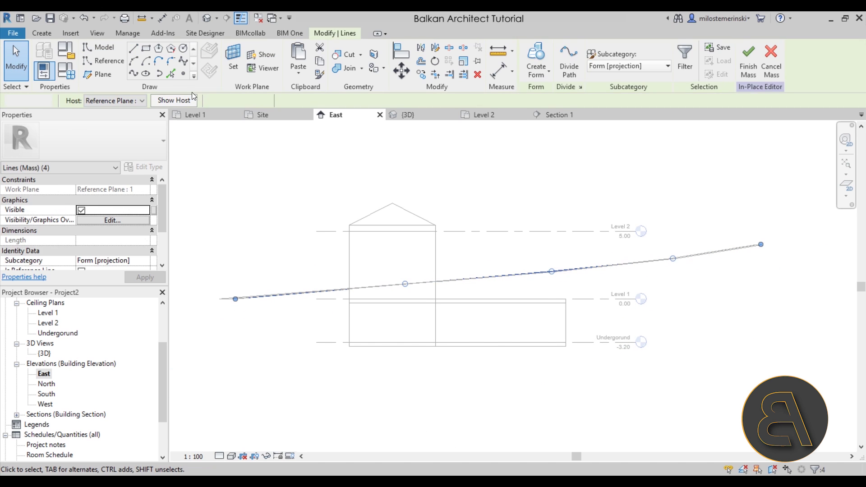
key(Escape)
Draw a vertical line about 5.8 m down from the profile's low south end and a horizontal base line below the underground level
click(136, 49)
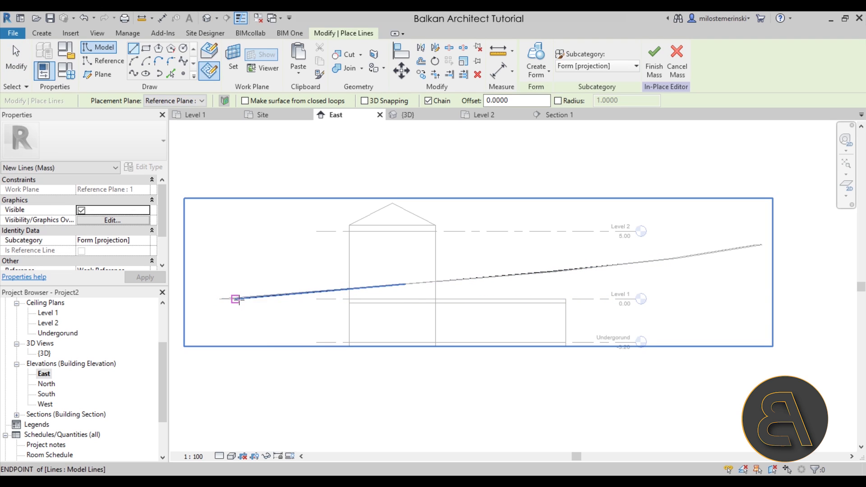
click(234, 298)
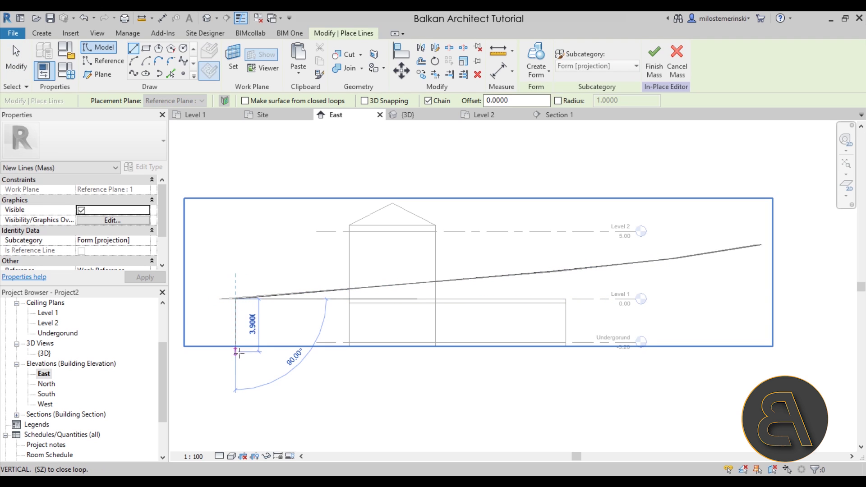
click(236, 377)
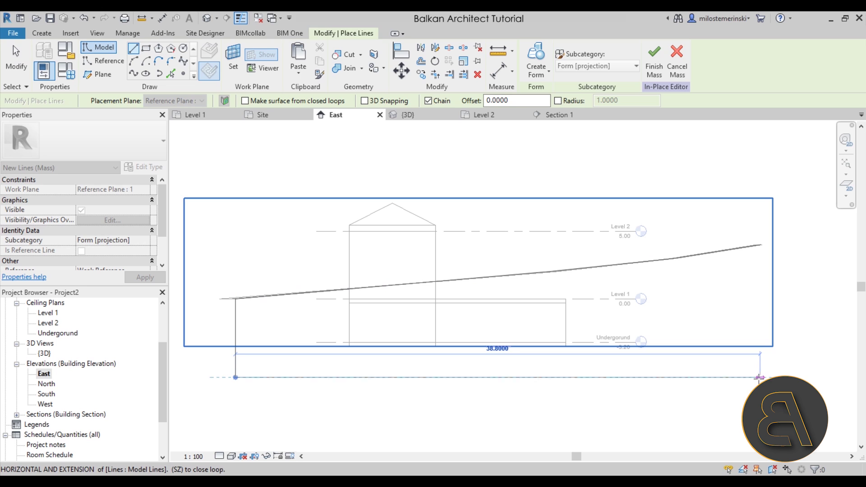
click(743, 378)
key(Escape)
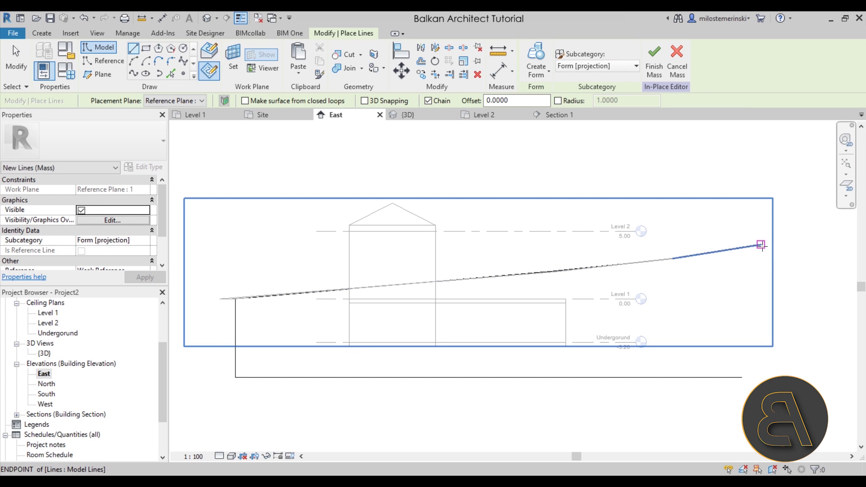
Close the profile with a vertical line about 9.8 m down from the terrain's high north end to the base line's level
click(761, 245)
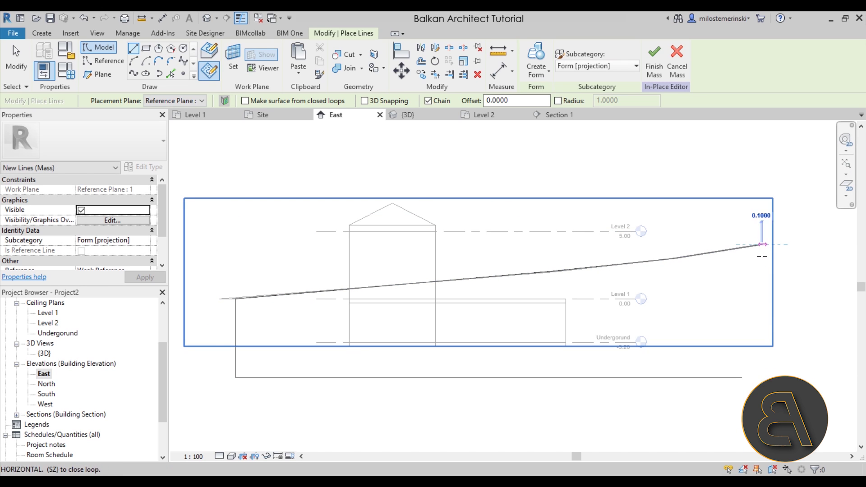
click(761, 377)
key(Escape)
key(Escape)
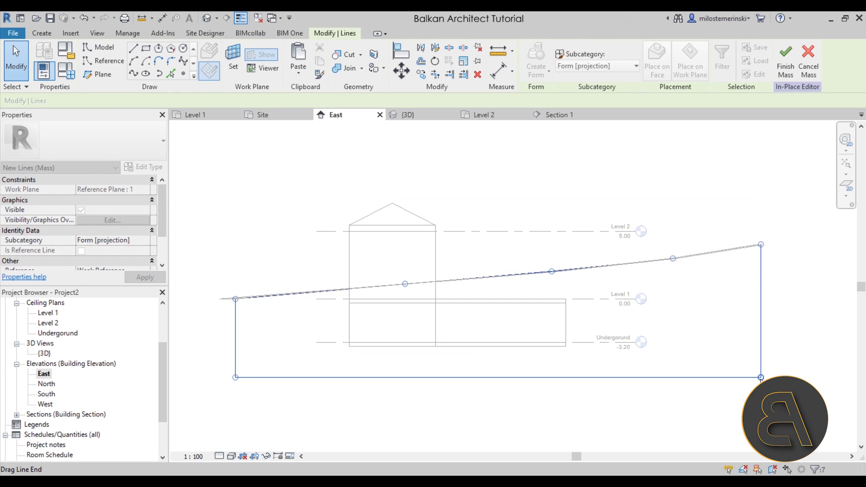
key(Escape)
Select the complete profile loop in the East elevation to check that it is closed
key(Tab)
click(741, 380)
click(724, 406)
key(Tab)
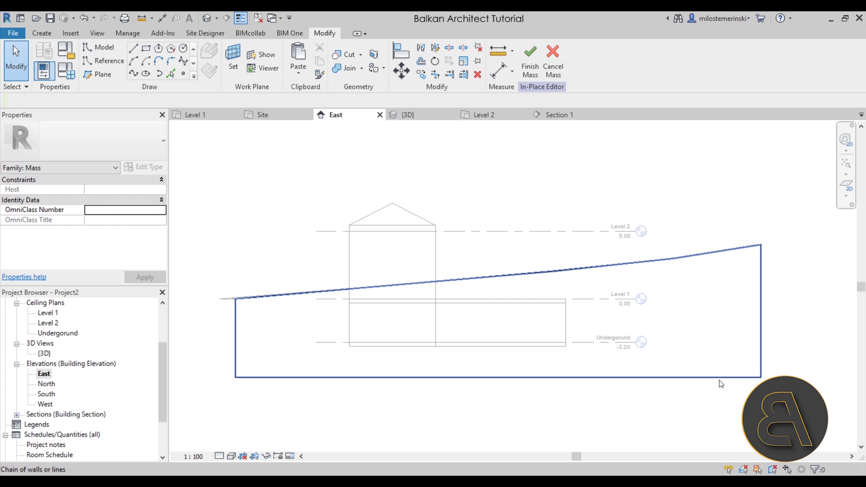
click(831, 336)
Open the 3D view and inspect the profile on the terrain's west side from several angles, selecting its line chain
click(207, 18)
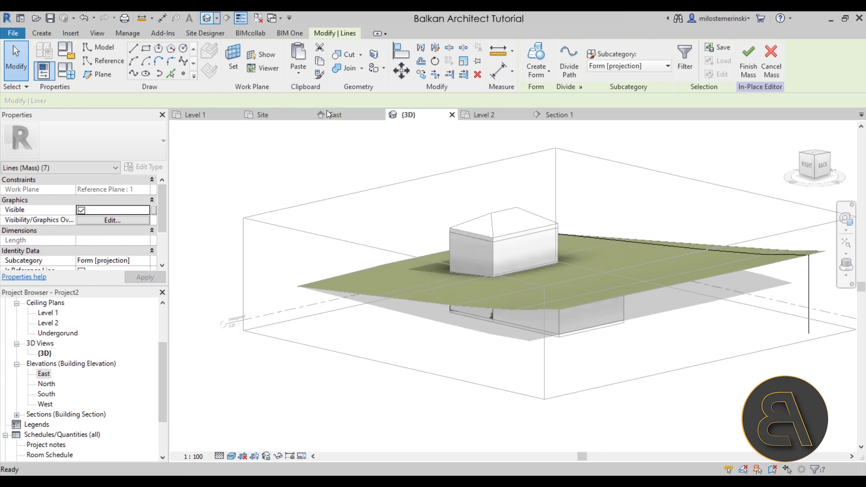
key(Escape)
shift+middle_drag(506, 279, 680, 231)
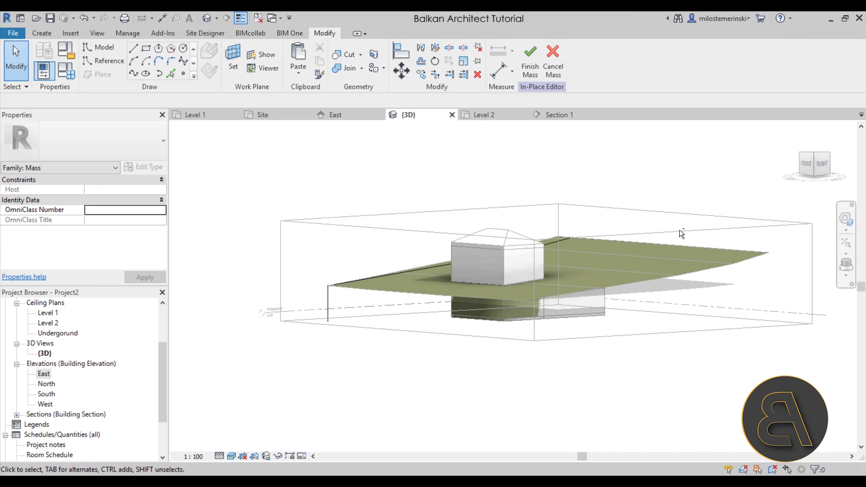
key(Tab)
click(331, 311)
shift+middle_drag(331, 312, 421, 328)
scroll(301, 342, up, 3)
scroll(318, 328, down, 5)
click(330, 322)
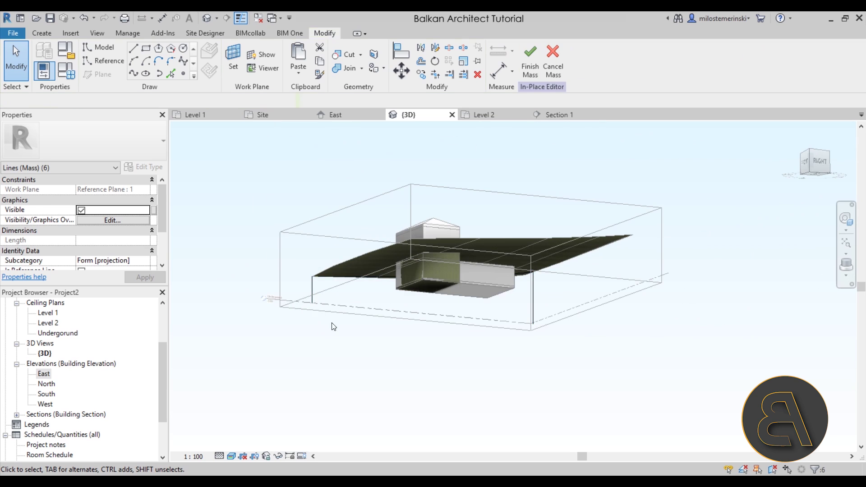
Finish the in-place mass and enlarge the 3D view's section box downward and outward so it encloses the whole profile
click(316, 301)
key(Escape)
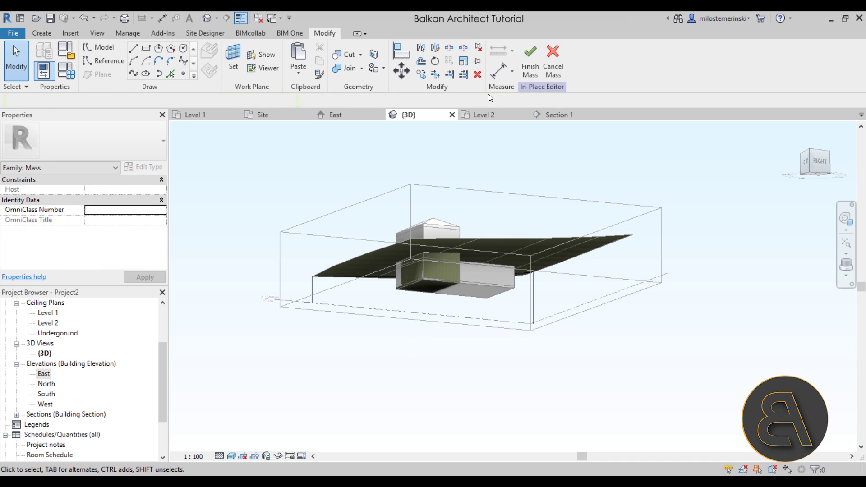
click(531, 75)
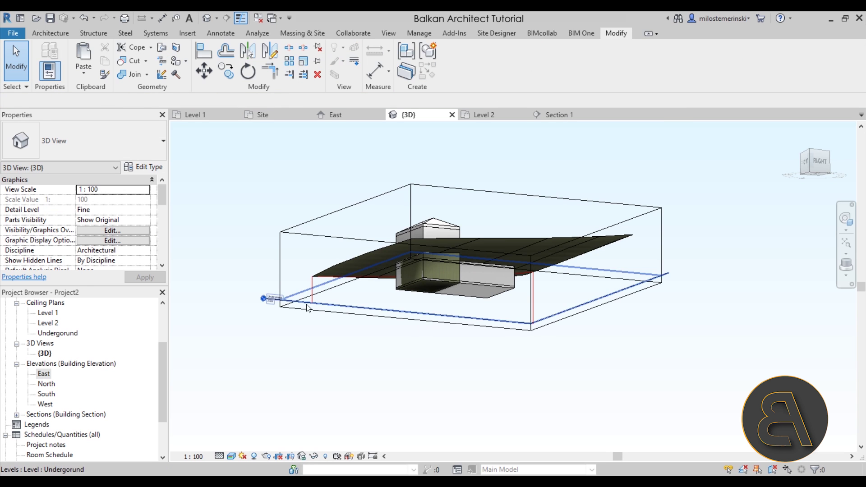
click(334, 295)
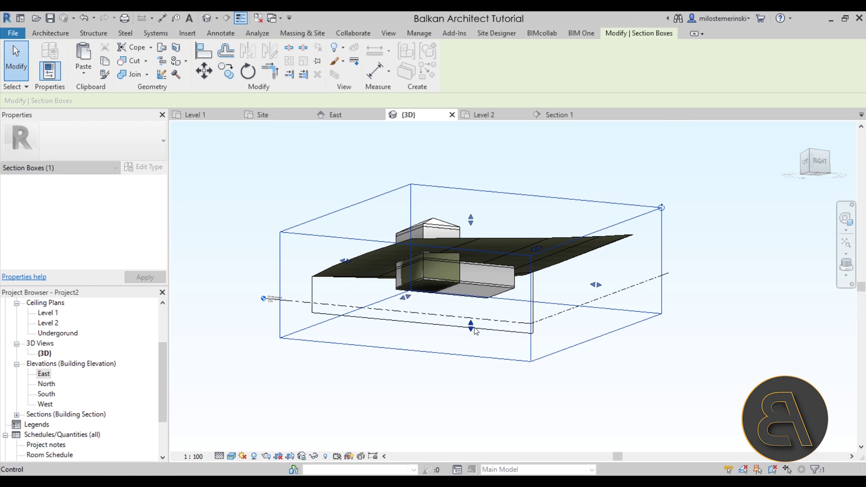
drag(594, 285, 602, 283)
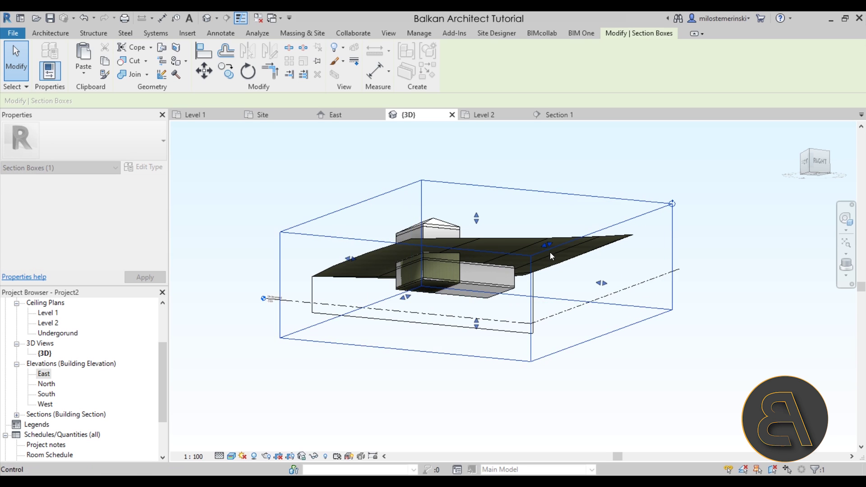
shift+middle_drag(460, 356, 453, 380)
click(413, 385)
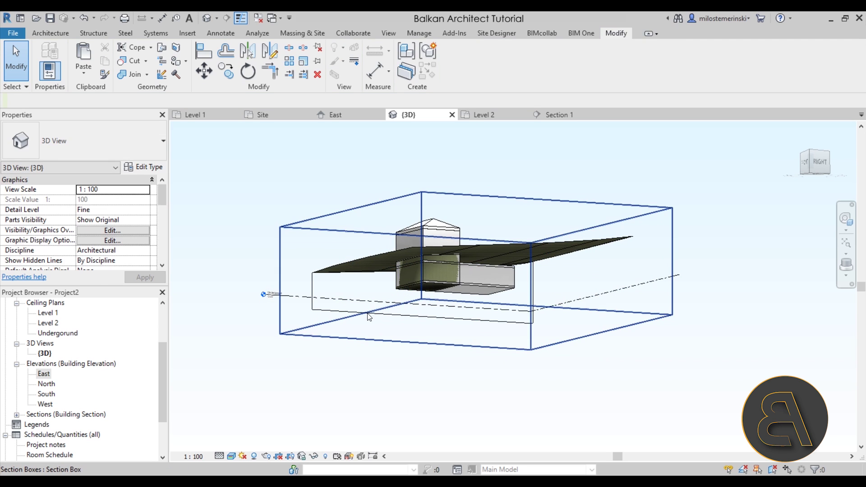
Reopen the mass for in-place editing and select the complete profile loop on the terrain's edge
click(334, 320)
click(332, 314)
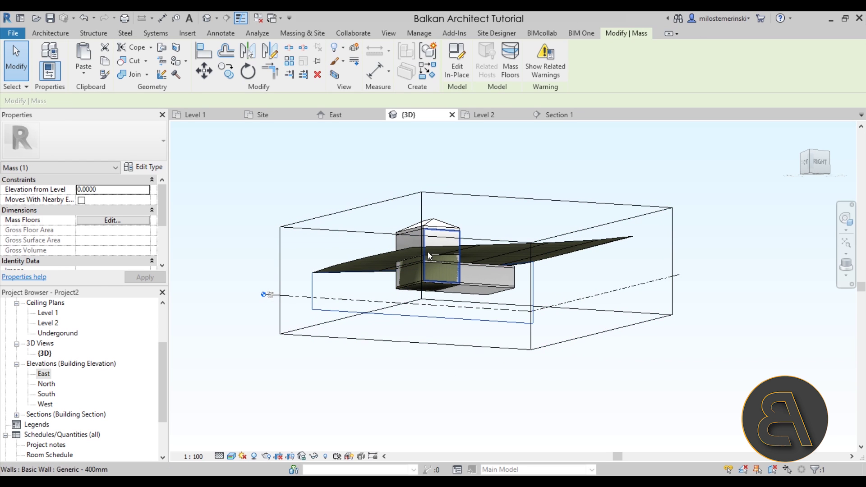
click(457, 72)
click(345, 314)
shift+middle_drag(345, 314, 459, 357)
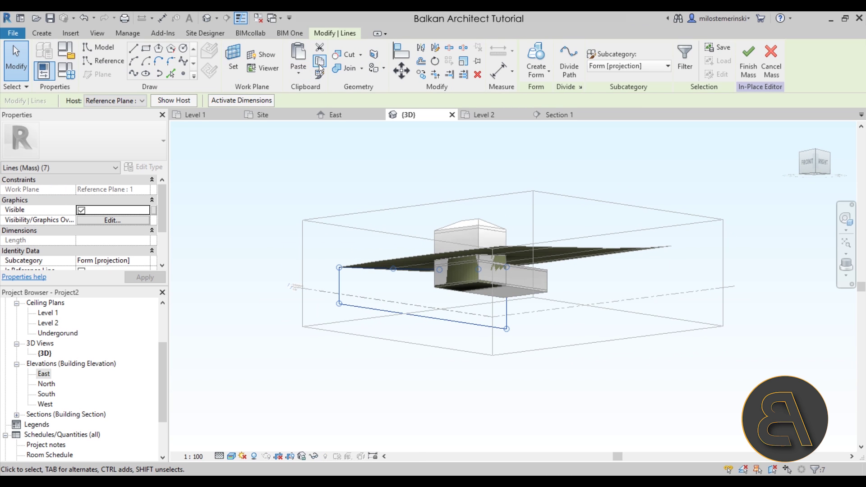
Copy the profile, paste it aligned to the same place, and host the copy on Reference Plane : 2
click(319, 63)
click(298, 71)
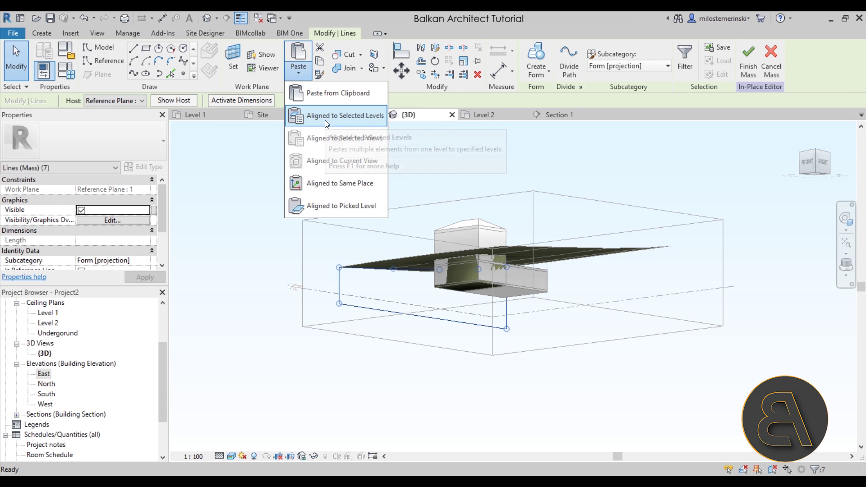
click(327, 188)
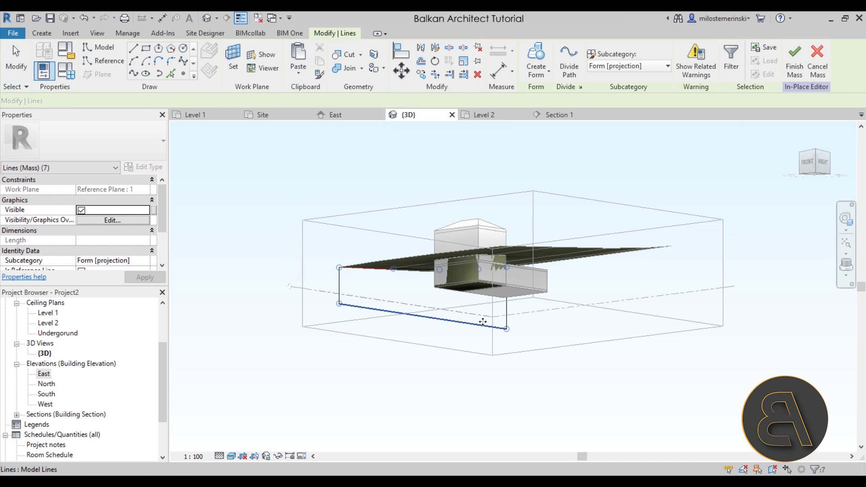
key(Escape)
scroll(370, 311, up, 3)
click(131, 102)
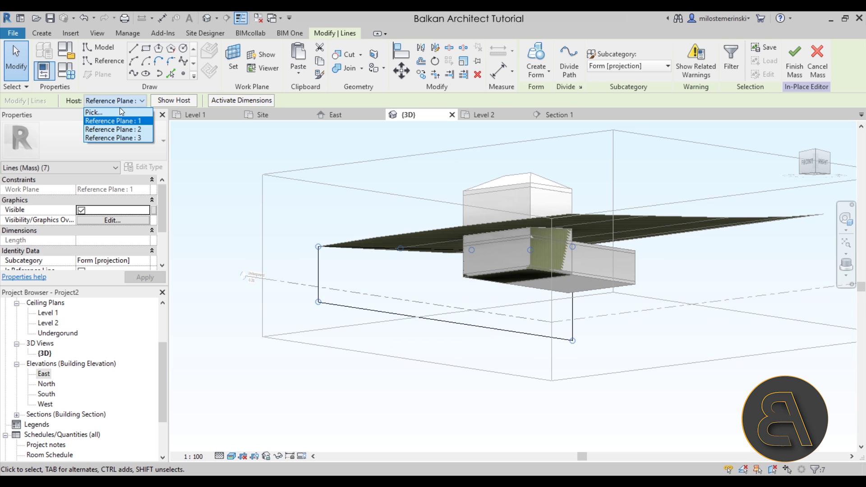
click(118, 129)
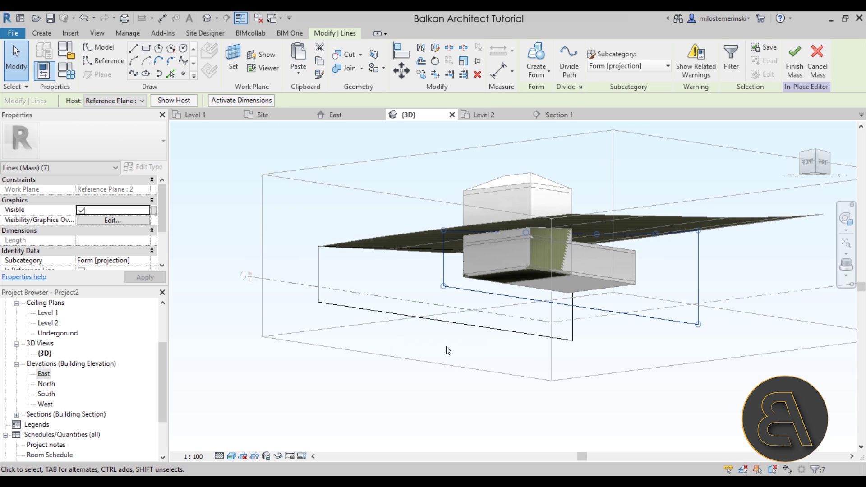
shift+middle_drag(448, 351, 450, 363)
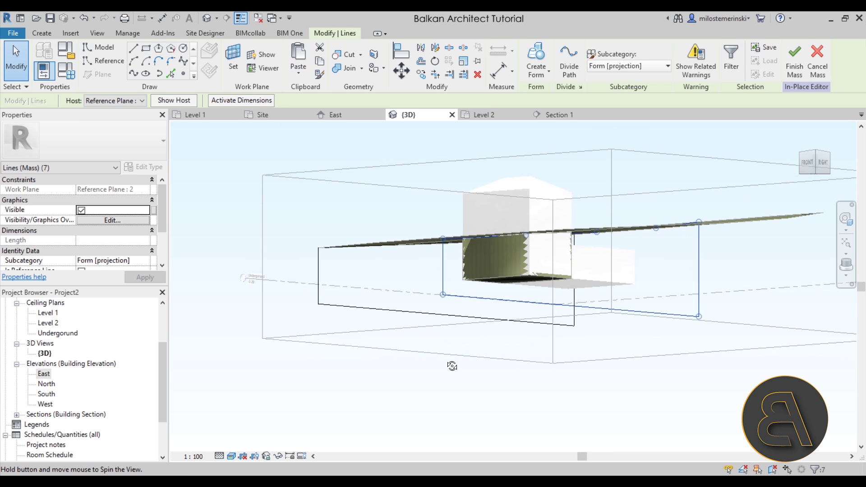
Paste another copy of the profile aligned to the same place and host it on Reference Plane : 3
click(297, 76)
click(321, 179)
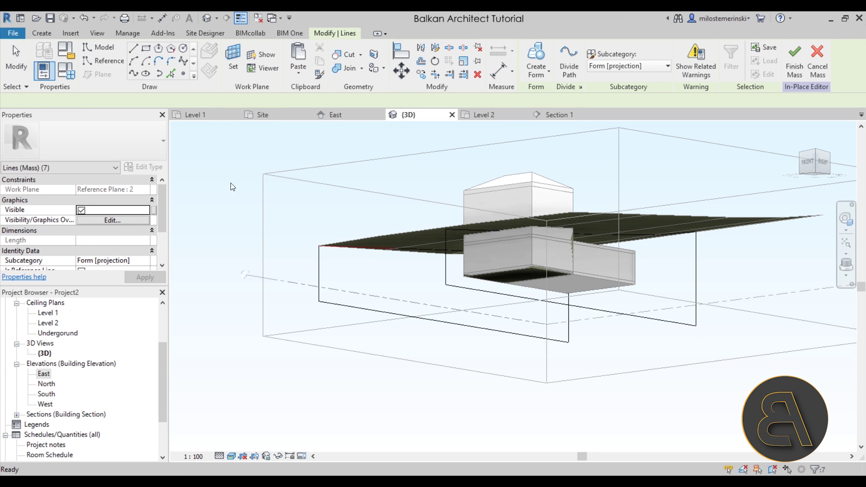
click(134, 100)
click(119, 137)
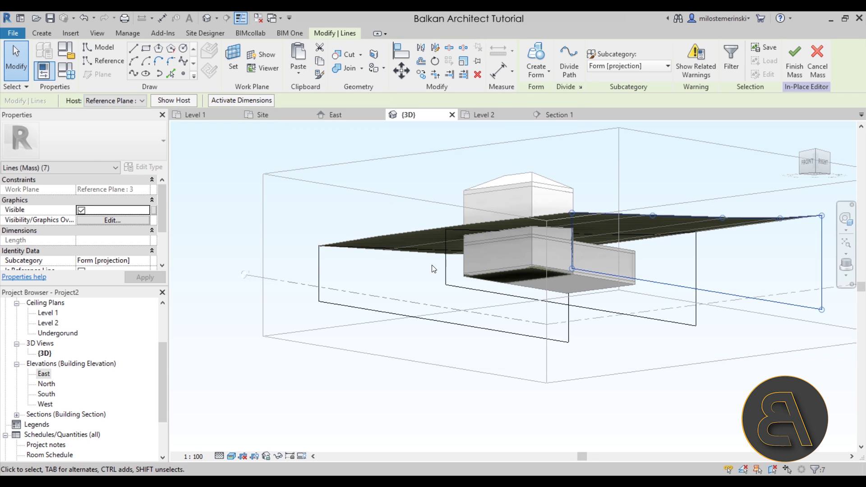
shift+middle_drag(433, 270, 467, 359)
click(478, 374)
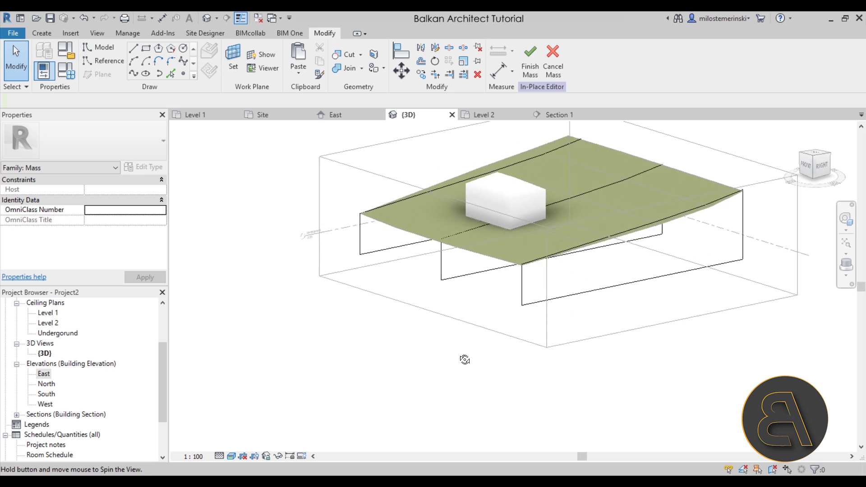
Select the middle profile and adjust the intermediate line ends of its upper edge to follow the terrain surface
key(Tab)
click(457, 276)
shift+middle_drag(513, 303, 502, 275)
scroll(507, 244, up, 5)
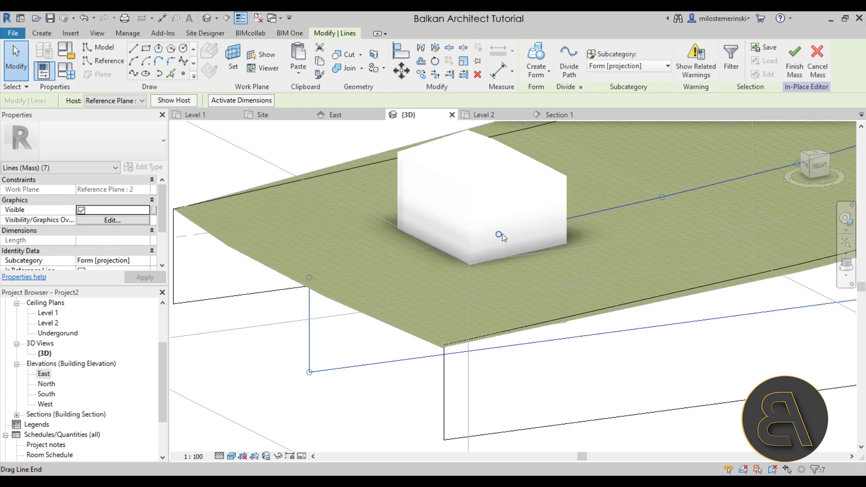
key(l)
key(i)
drag(499, 236, 498, 236)
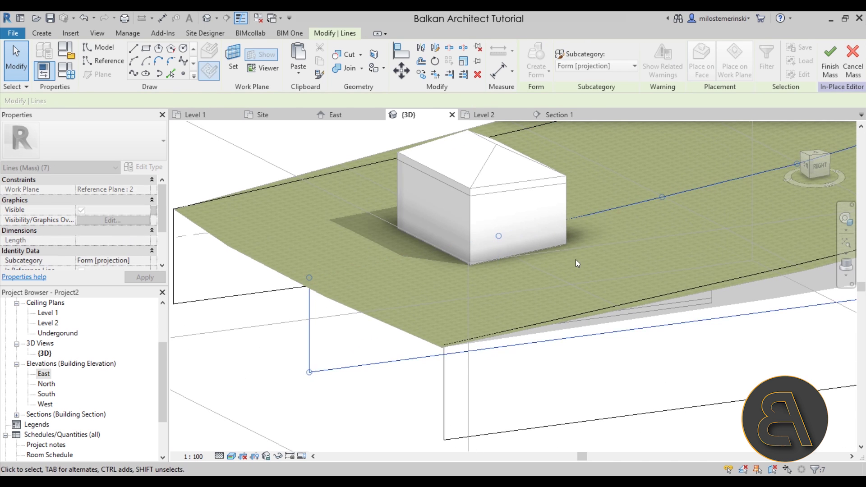
middle_drag(576, 258, 437, 291)
drag(522, 224, 517, 229)
scroll(656, 196, up, 2)
middle_drag(656, 196, 567, 231)
drag(571, 232, 573, 228)
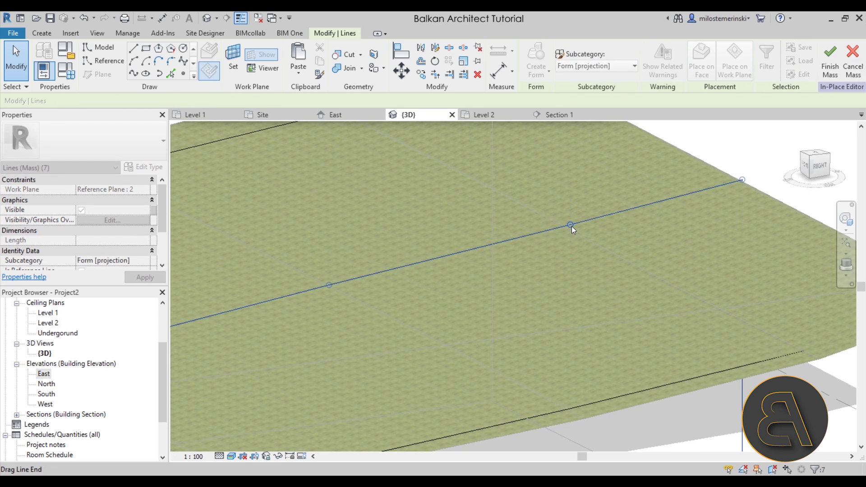
scroll(551, 286, down, 5)
Adjust the intermediate line ends of the profile on Reference Plane : 3 to follow the terrain's edge
scroll(403, 351, up, 4)
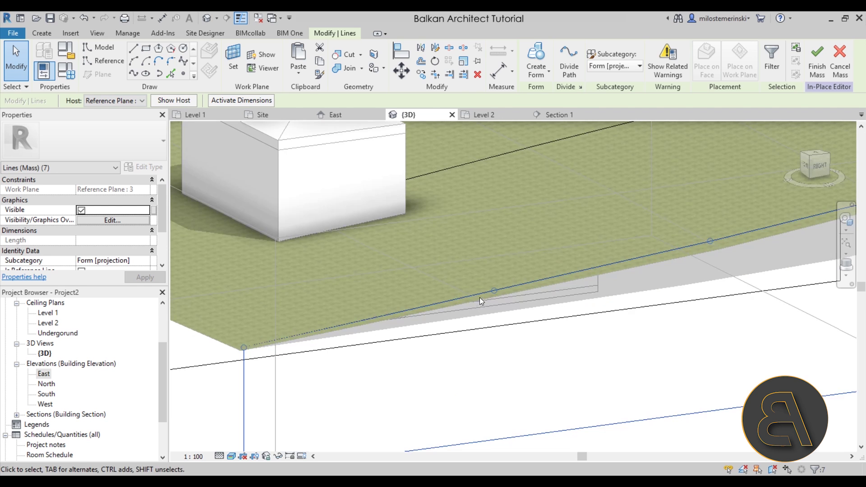
drag(493, 293, 588, 300)
middle_drag(690, 266, 498, 284)
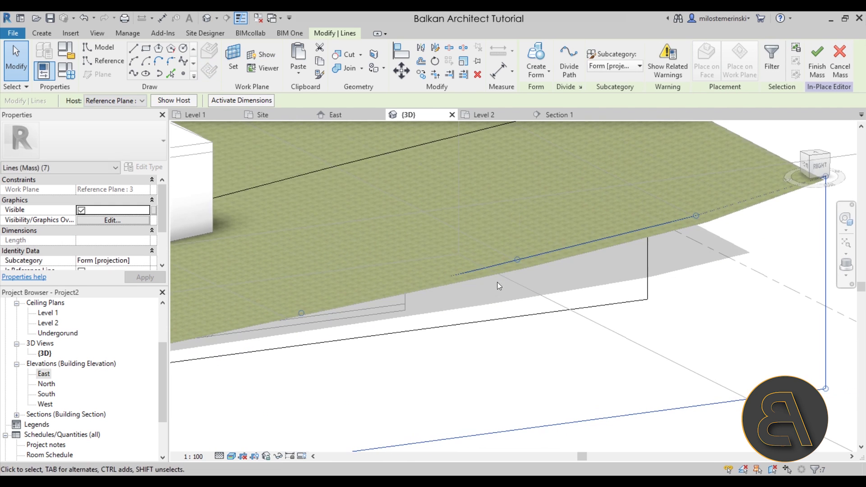
drag(518, 260, 517, 269)
middle_drag(595, 263, 418, 303)
drag(520, 255, 496, 250)
Select the lines of all three profiles together and create a solid form from them
scroll(513, 276, down, 3)
click(468, 327)
scroll(424, 346, down, 1)
mouse_move(388, 359)
shift+middle_down()
mouse_move(546, 313)
mouse_move(384, 363)
shift+middle_up()
middle_drag(385, 363, 562, 319)
scroll(558, 317, down, 3)
drag(253, 153, 732, 396)
middle_drag(573, 246, 540, 250)
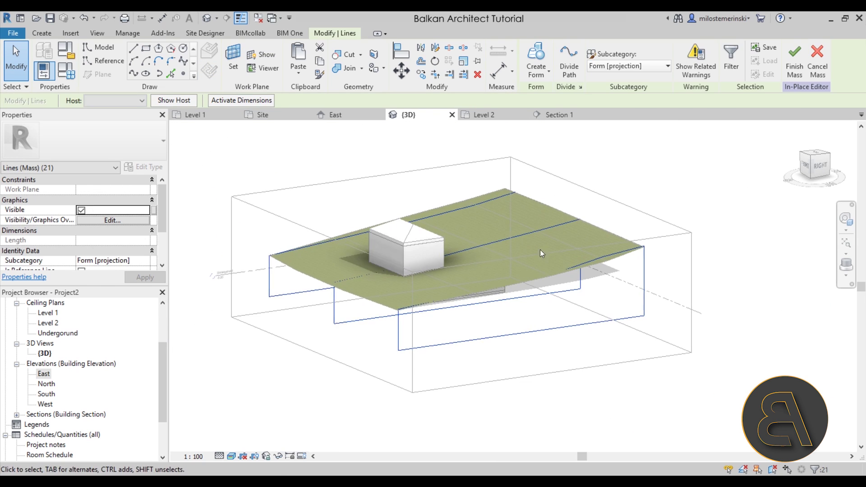
click(536, 63)
shift+middle_drag(520, 417, 507, 395)
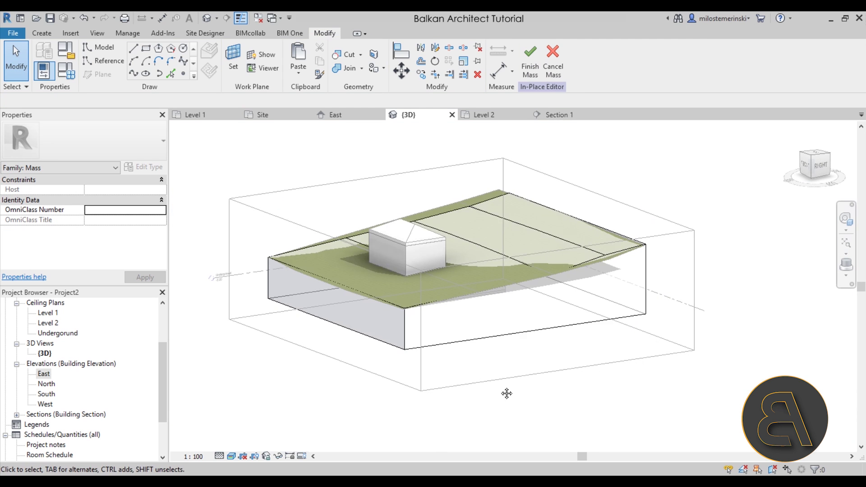
Select the new solid form and assign it the Earth material, checking the material's graphics settings
click(471, 348)
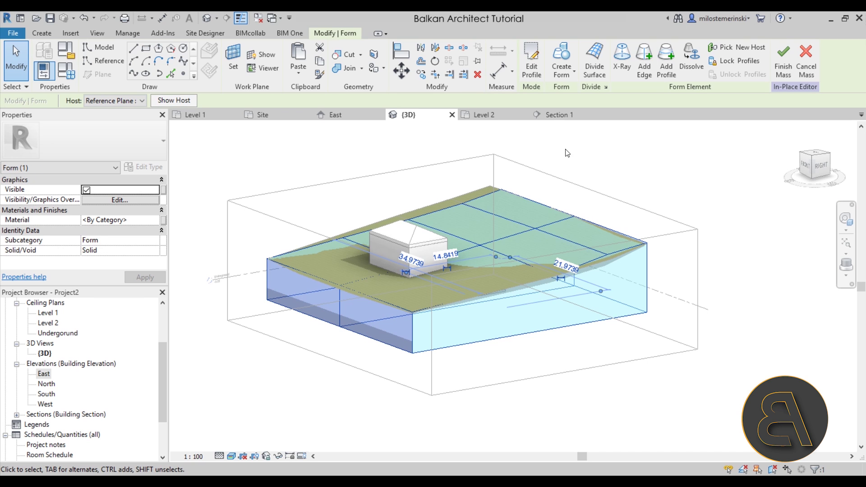
click(151, 220)
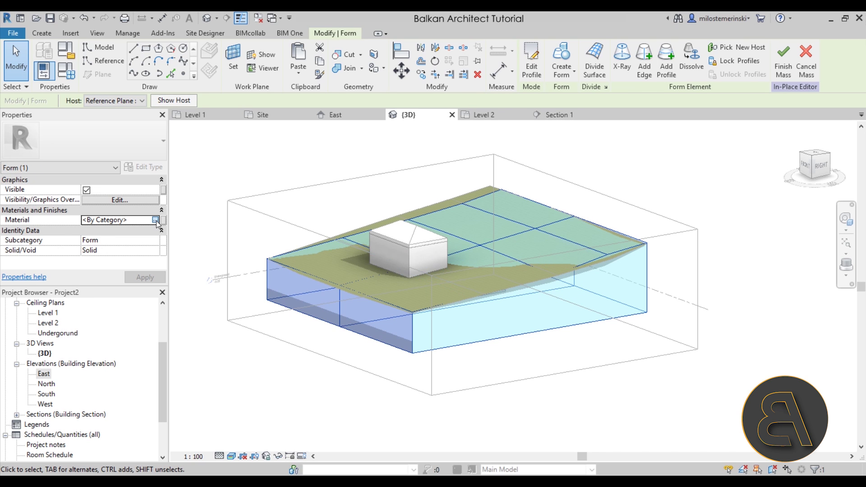
click(155, 220)
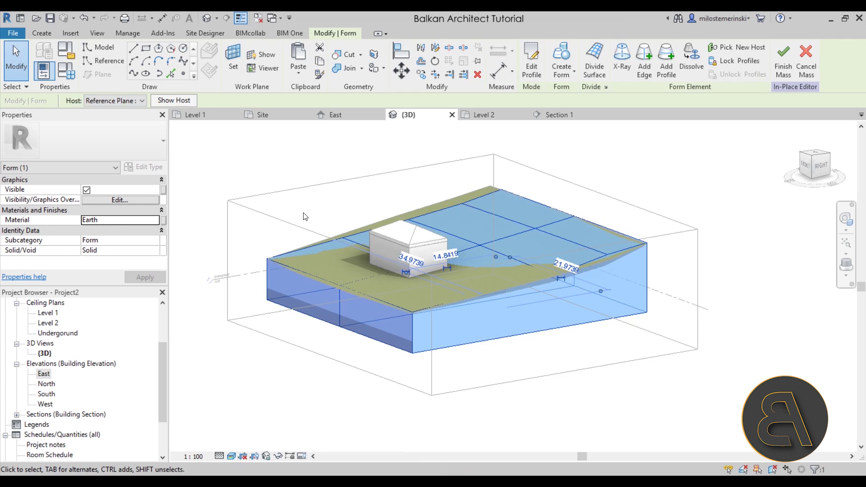
click(162, 220)
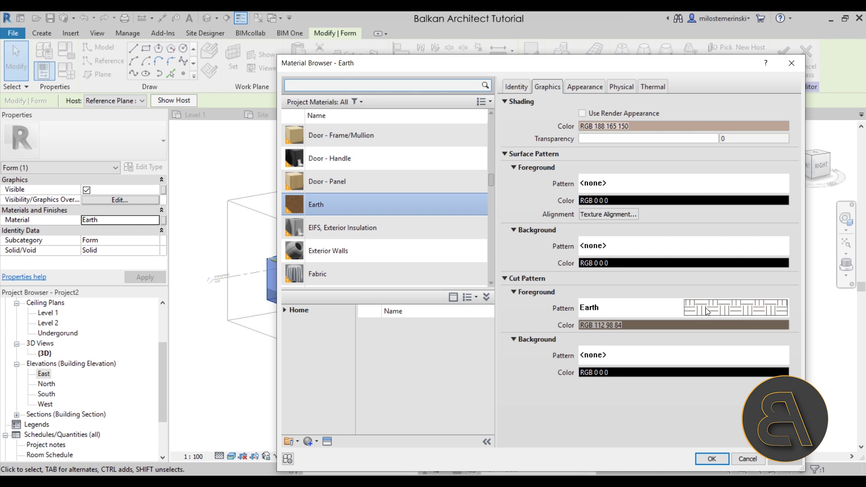
click(713, 458)
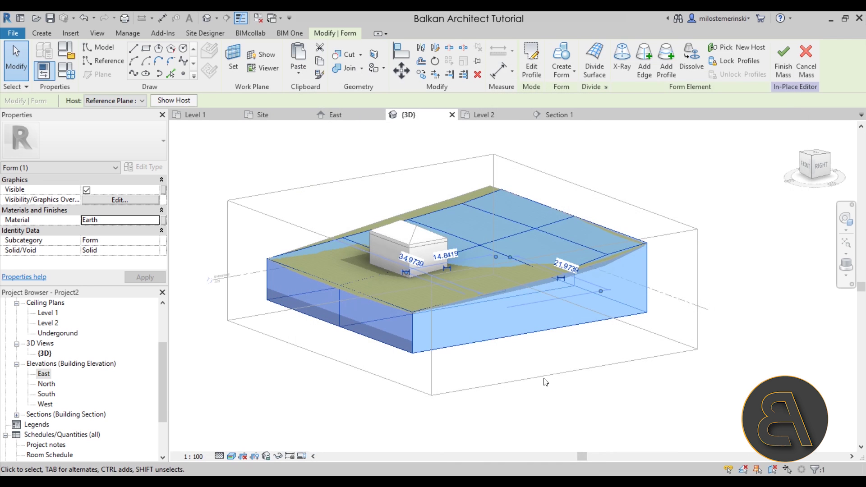
Open the East elevation and set its visual style to Wireframe to expose the building below ground
mouse_move(489, 358)
shift+middle_down()
mouse_move(458, 351)
mouse_move(480, 355)
shift+middle_up()
double_click(47, 393)
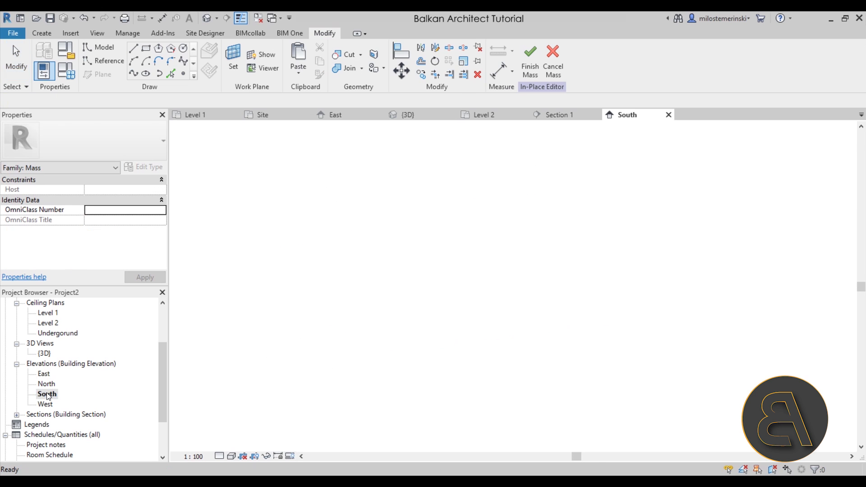
double_click(45, 374)
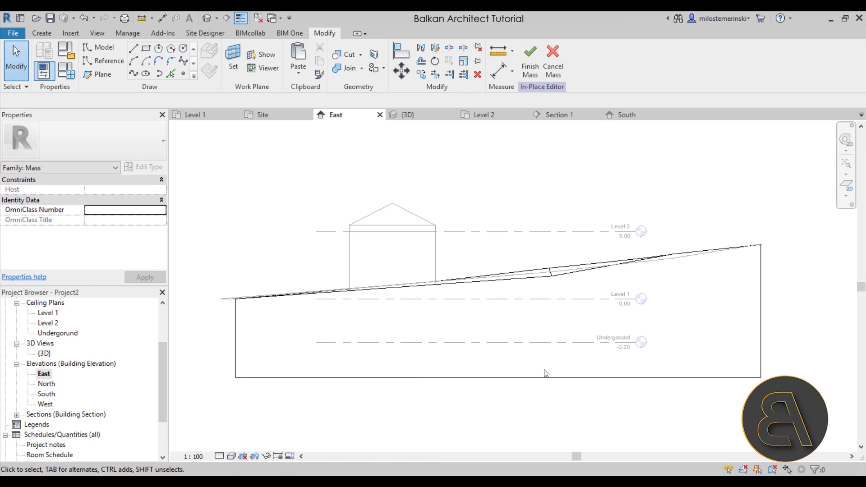
middle_drag(423, 335, 423, 328)
scroll(403, 316, up, 1)
click(232, 457)
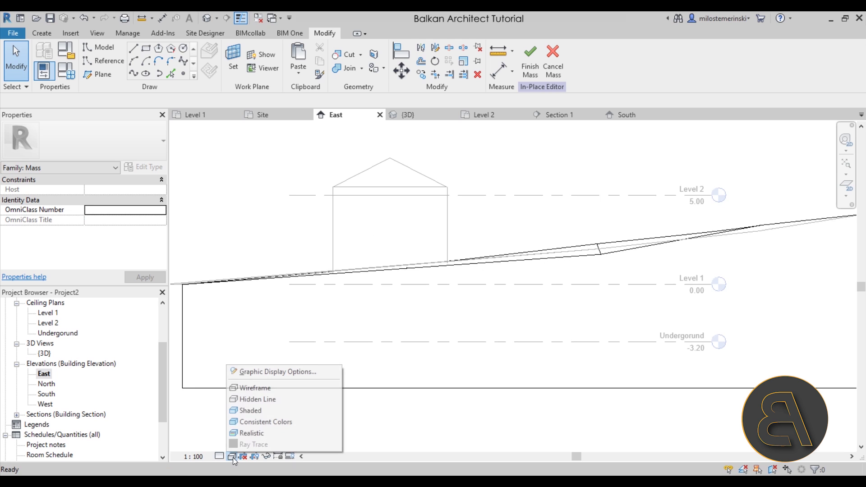
click(253, 388)
middle_drag(422, 352, 395, 352)
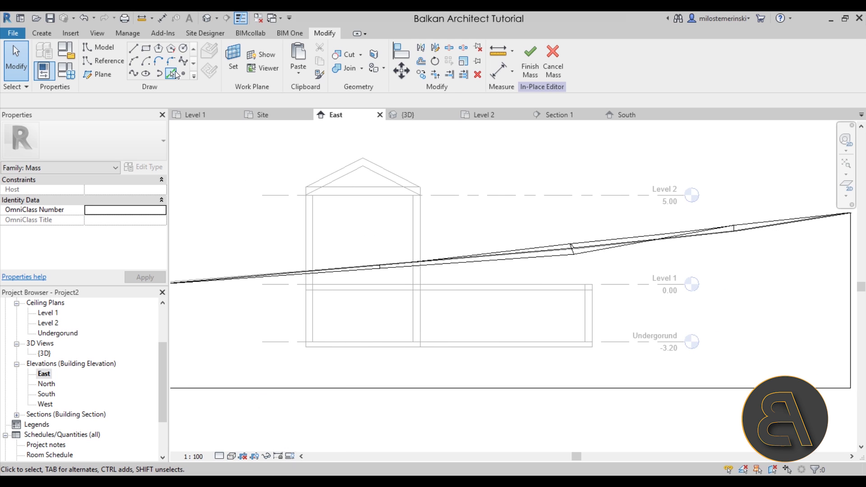
Set the work plane to Reference Plane : 2
click(238, 68)
click(529, 239)
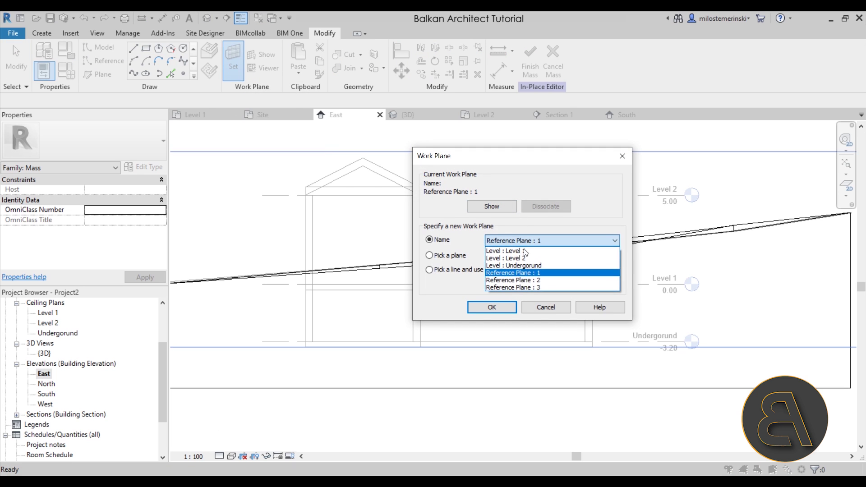
click(517, 284)
click(510, 308)
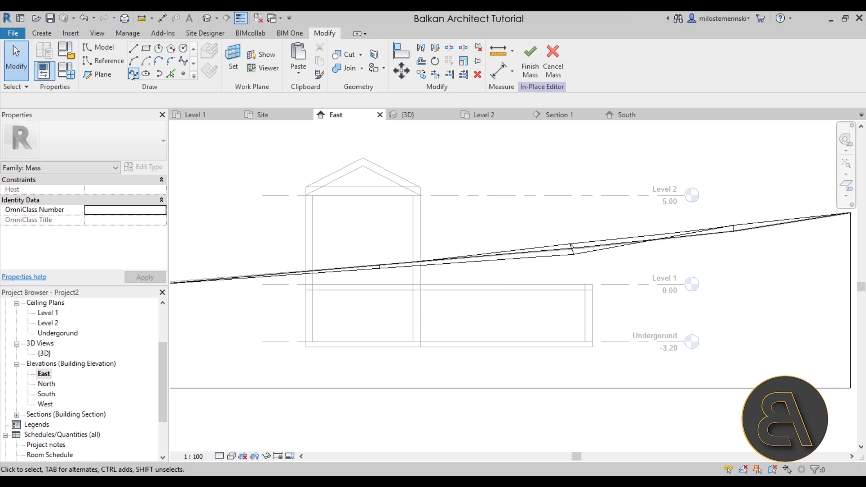
Sketch a closed stepped outline around the building, rising above the terrain at the tall block and following Level 1 over the underground part
click(134, 49)
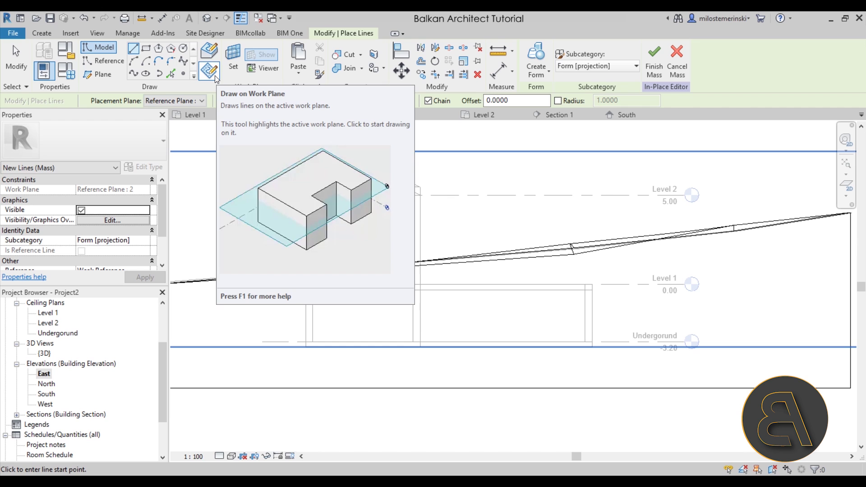
scroll(298, 348, up, 4)
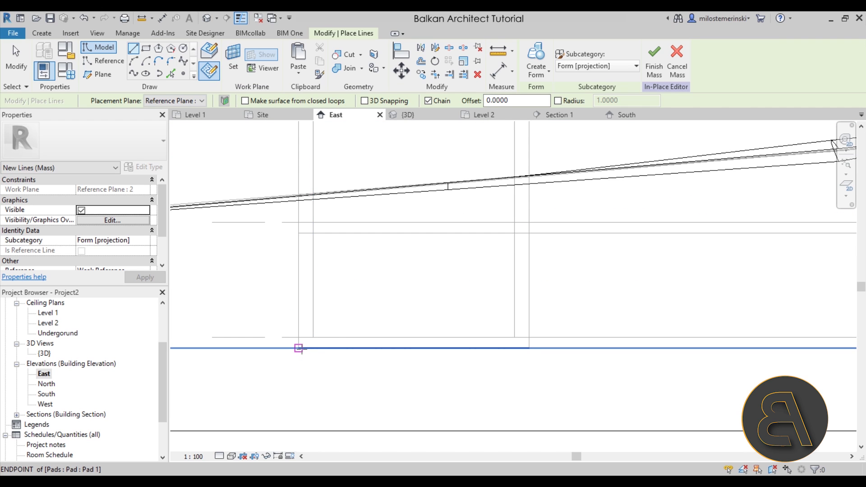
click(298, 348)
scroll(305, 289, down, 1)
middle_drag(306, 285, 293, 323)
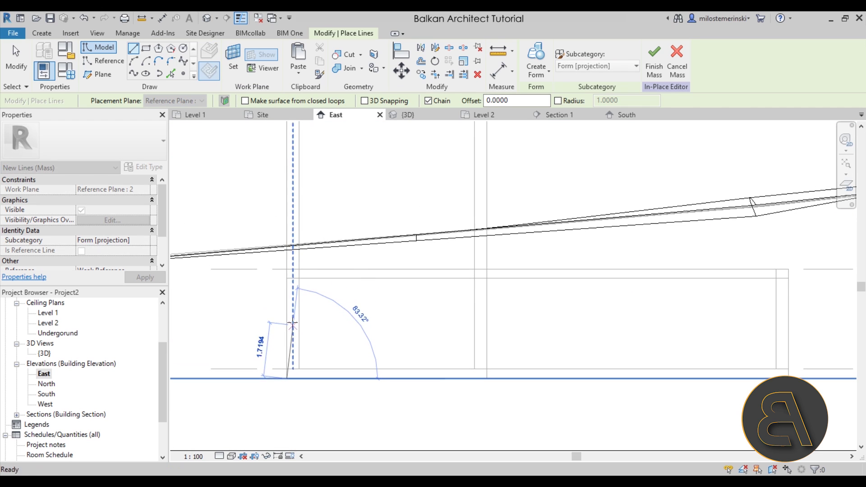
click(287, 192)
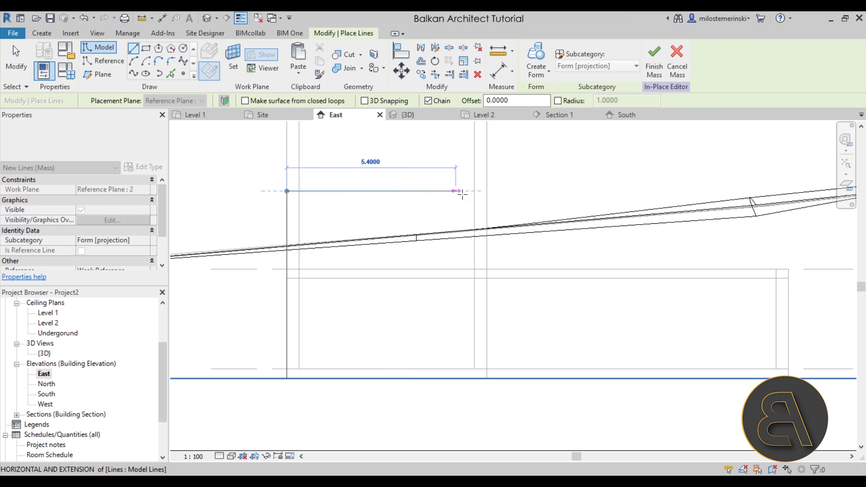
click(487, 191)
click(486, 269)
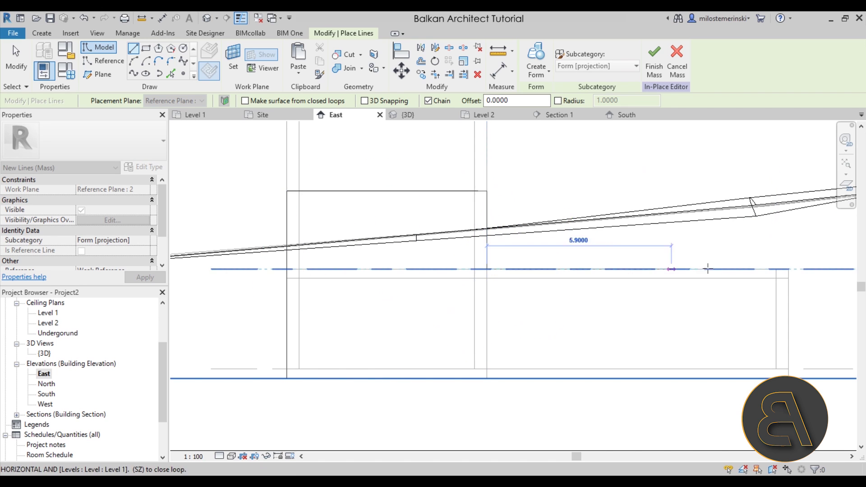
click(789, 269)
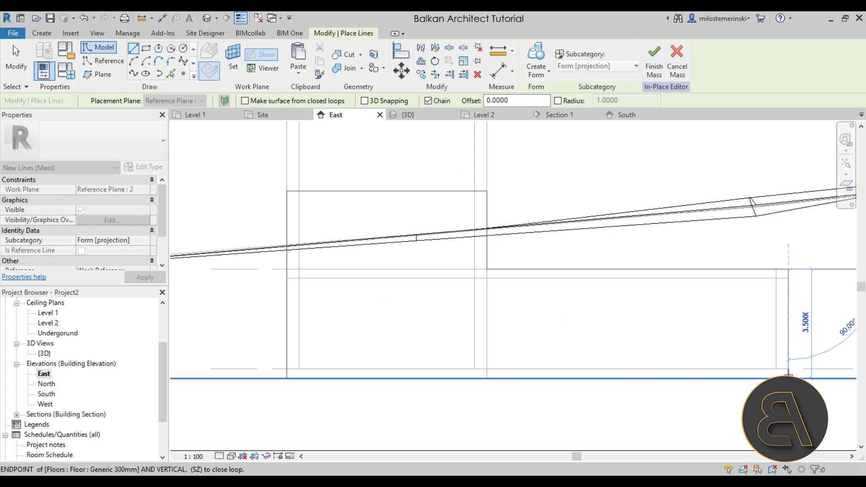
click(788, 369)
click(286, 369)
key(Escape)
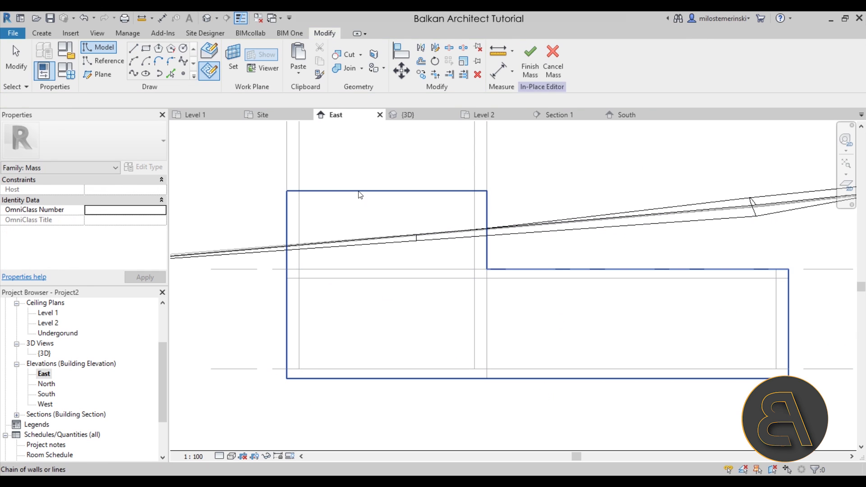
key(Escape)
Open the 3D view, select the whole chain of the building outline, and set the visual style to Wireframe
scroll(453, 285, down, 2)
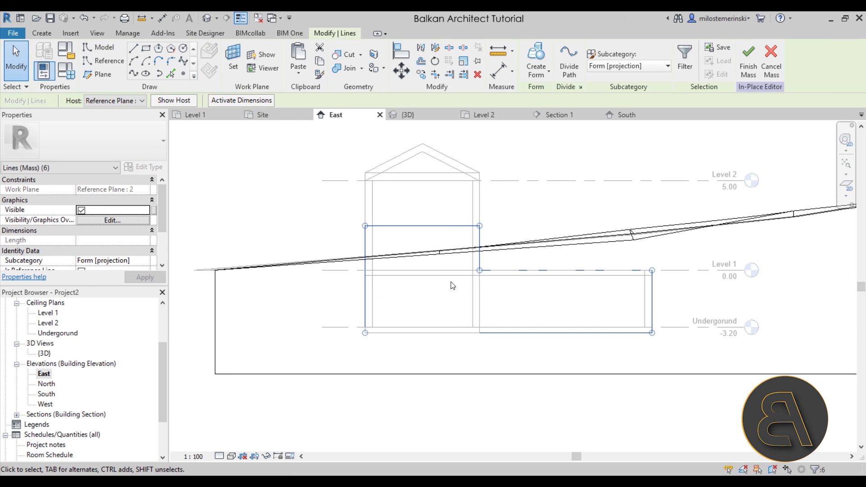
click(208, 18)
shift+middle_drag(564, 316, 404, 288)
key(Tab)
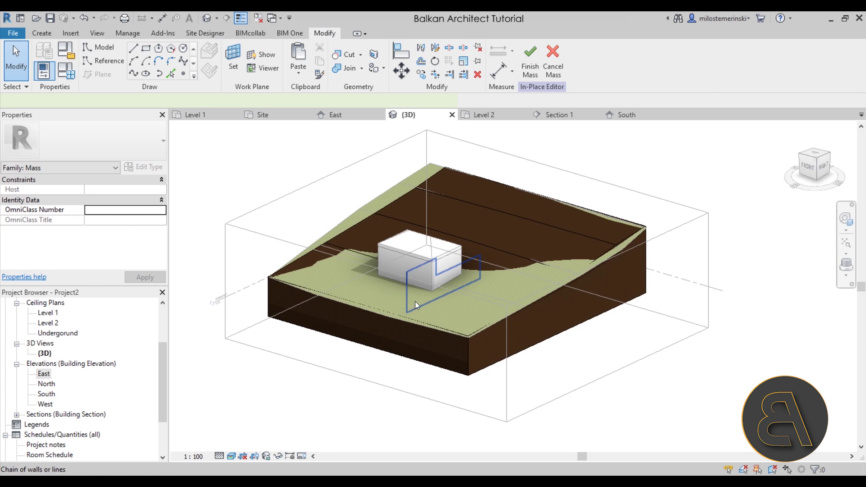
click(403, 288)
click(231, 456)
click(241, 392)
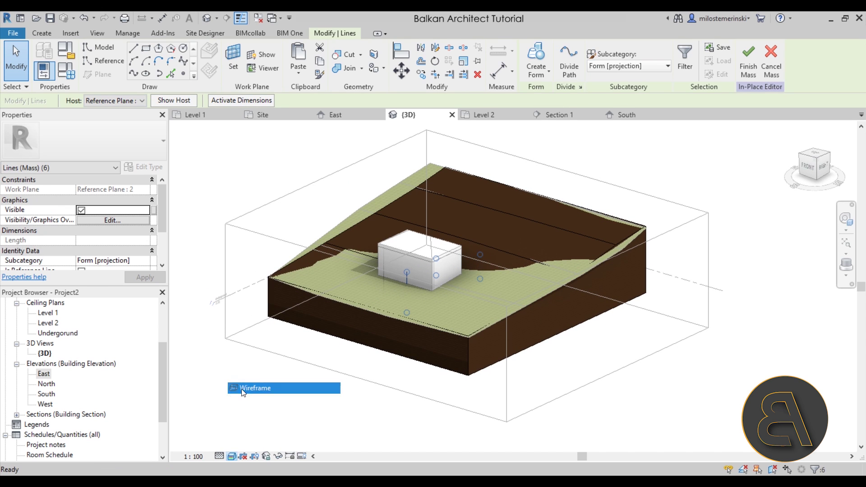
mouse_move(437, 361)
shift+middle_down()
mouse_move(428, 382)
mouse_move(433, 368)
shift+middle_up()
scroll(418, 300, up, 2)
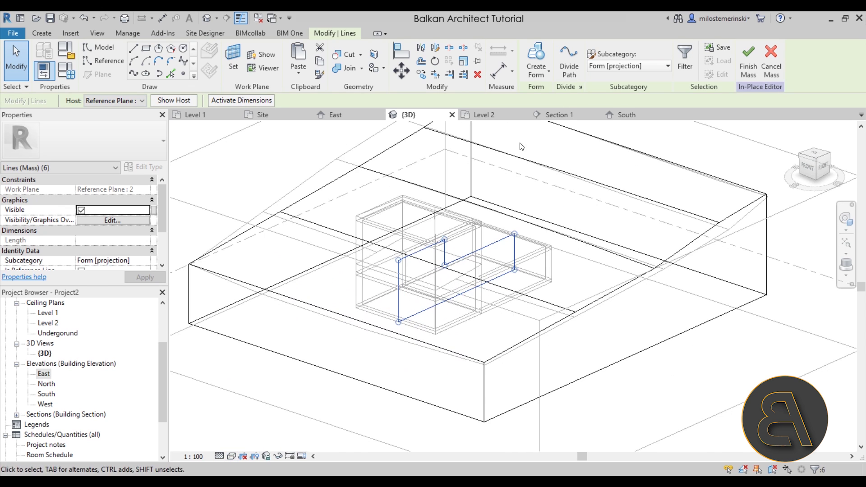
Create a void form from the selected building outline and deselect it
click(537, 72)
click(552, 118)
shift+middle_drag(422, 271, 451, 284)
scroll(406, 261, up, 3)
mouse_move(403, 254)
mouse_down()
mouse_move(363, 253)
mouse_move(416, 252)
mouse_up()
shift+middle_drag(533, 302, 478, 306)
key(Escape)
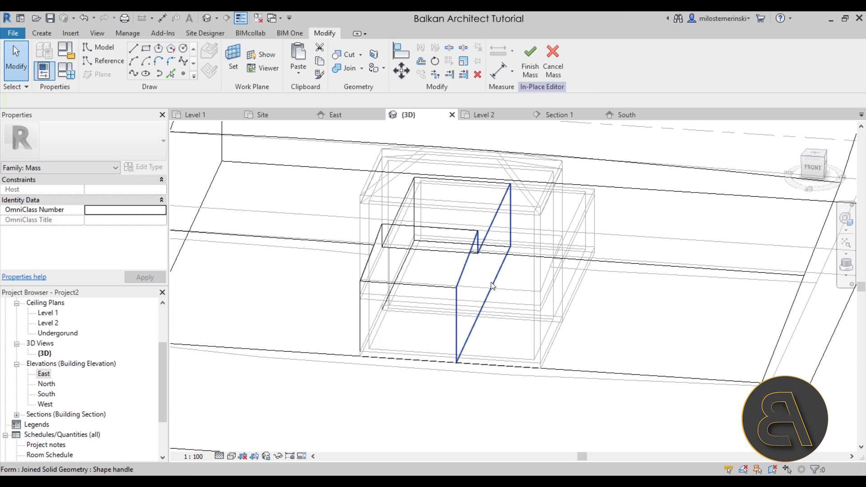
Stretch the void's end face out to the building's far side wall so the void spans the full building width
click(492, 287)
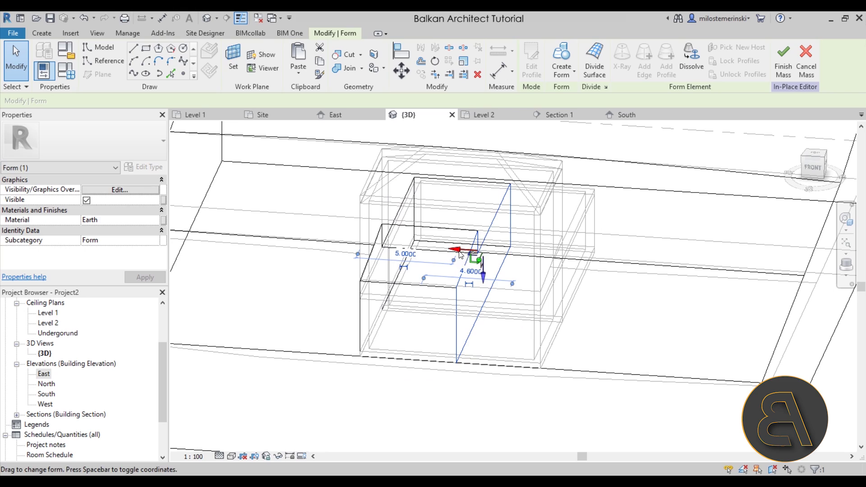
drag(465, 251, 549, 264)
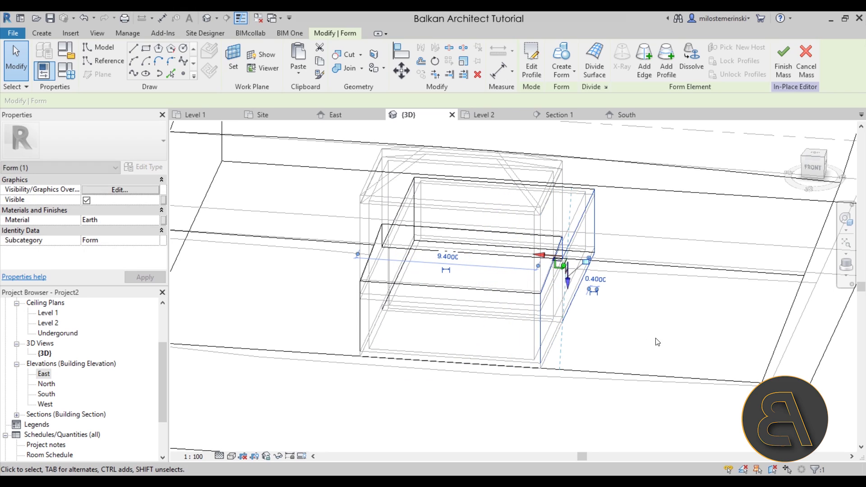
click(688, 360)
Set the 3D view's visual style to Realistic and view the earth mass around the building
shift+middle_drag(689, 361, 537, 353)
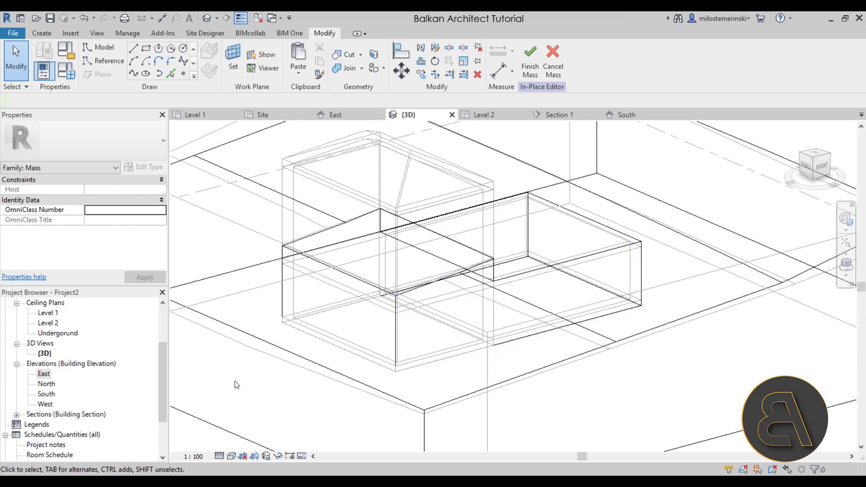
click(230, 457)
click(259, 399)
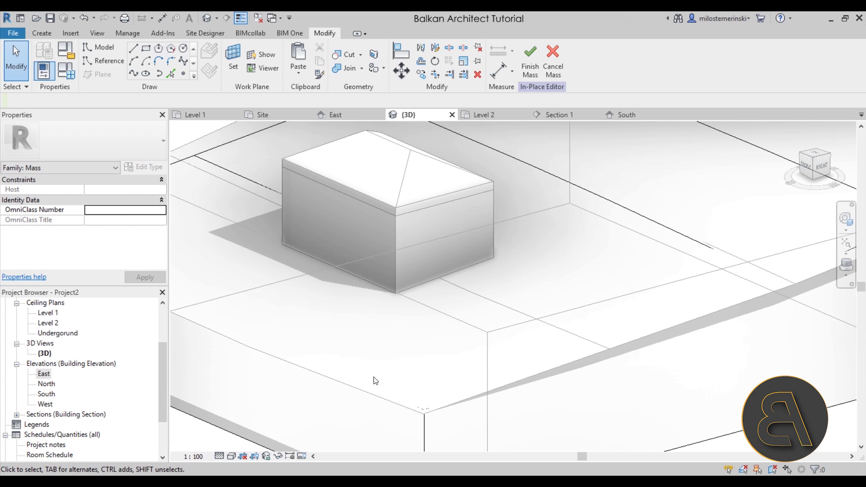
click(232, 456)
click(251, 433)
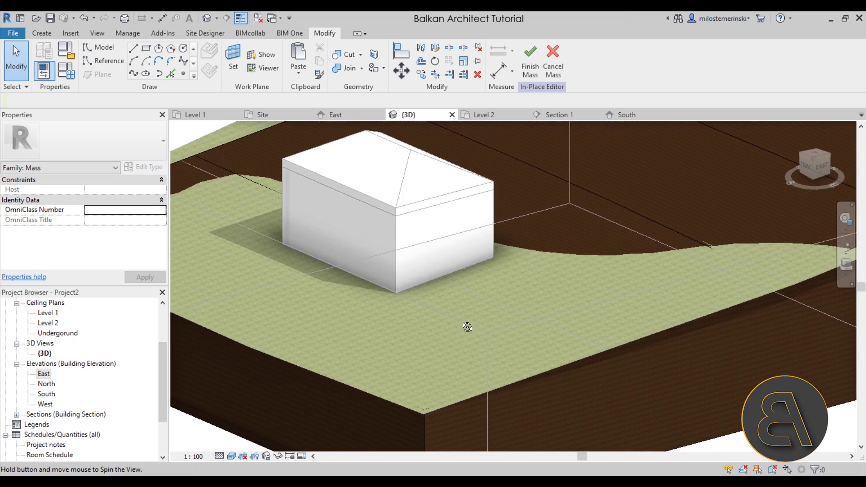
mouse_move(464, 326)
shift+middle_down()
mouse_move(442, 269)
mouse_move(449, 323)
mouse_move(442, 313)
mouse_move(463, 332)
shift+middle_up()
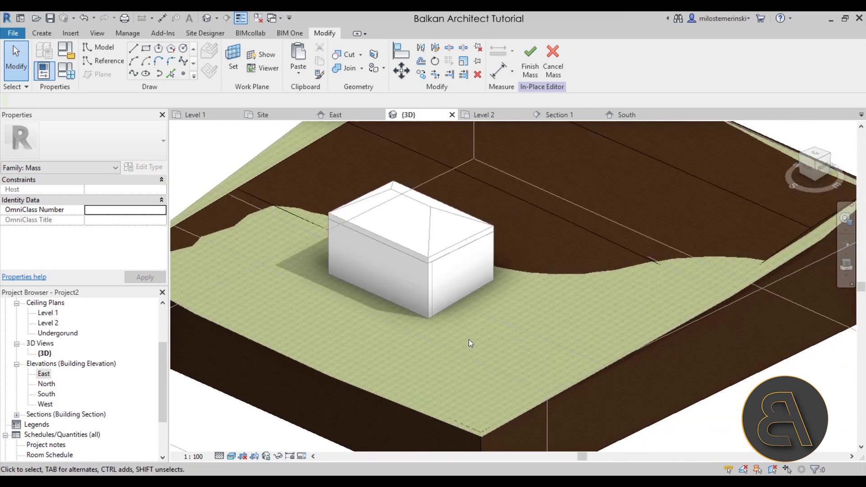
scroll(463, 332, down, 4)
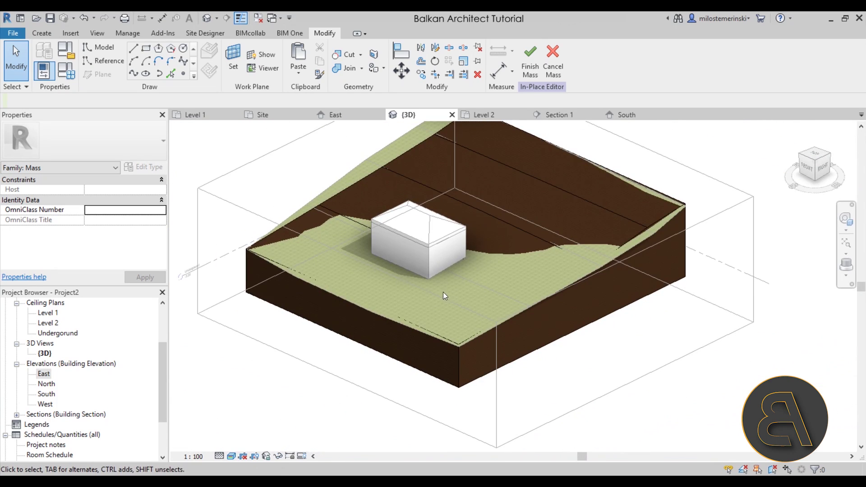
Finish the in-place mass and remove the toposurface from the 3D view
click(531, 78)
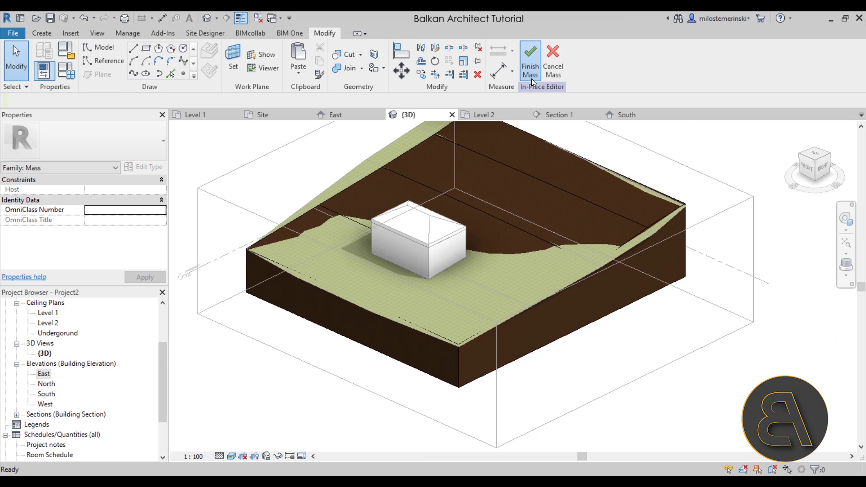
click(357, 169)
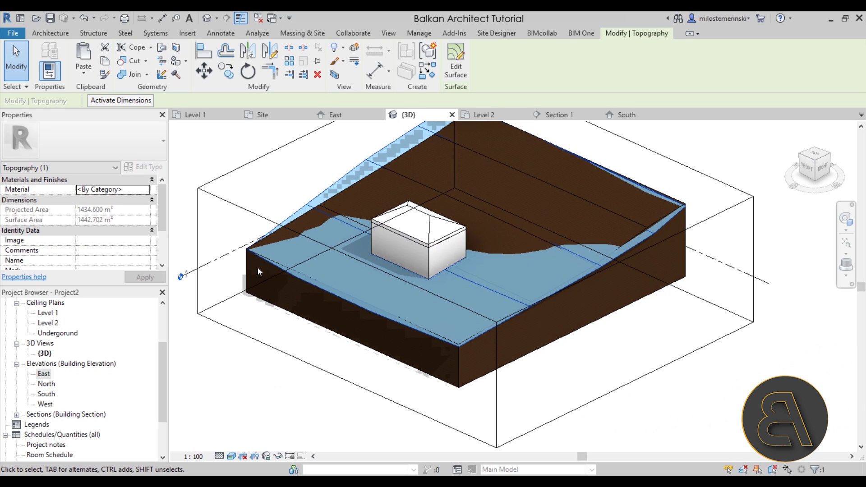
key(Escape)
Pull the section box's side face inward to cut the 3D view lengthwise through the building and its underground level
shift+middle_drag(422, 329, 508, 368)
click(524, 383)
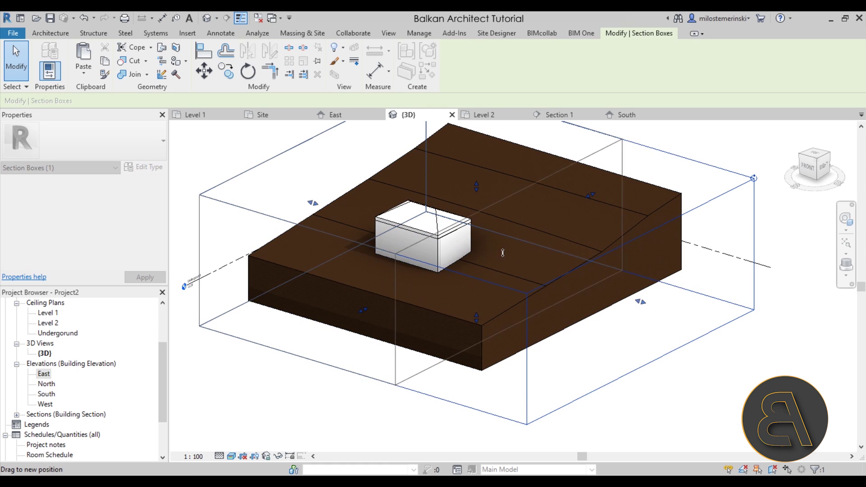
drag(503, 254, 462, 245)
shift+middle_drag(527, 366, 518, 351)
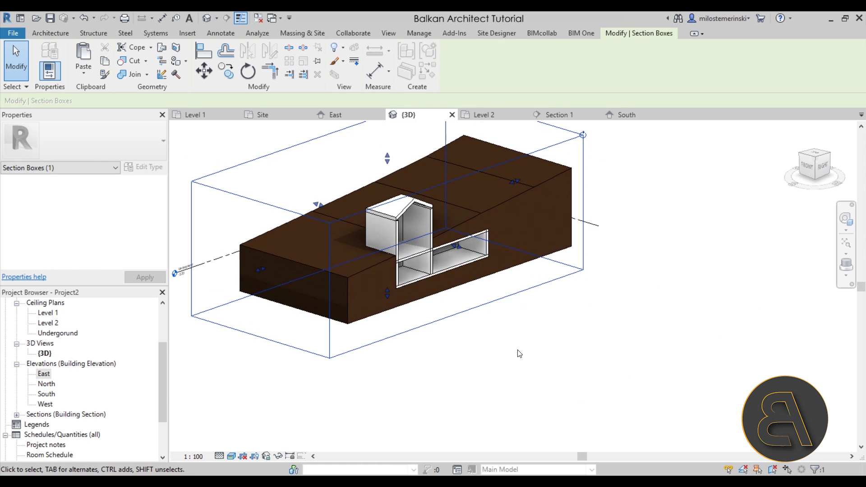
key(Escape)
Examine how the earth mass is cut around the building's underground rooms in the sectioned 3D view
scroll(405, 243, up, 10)
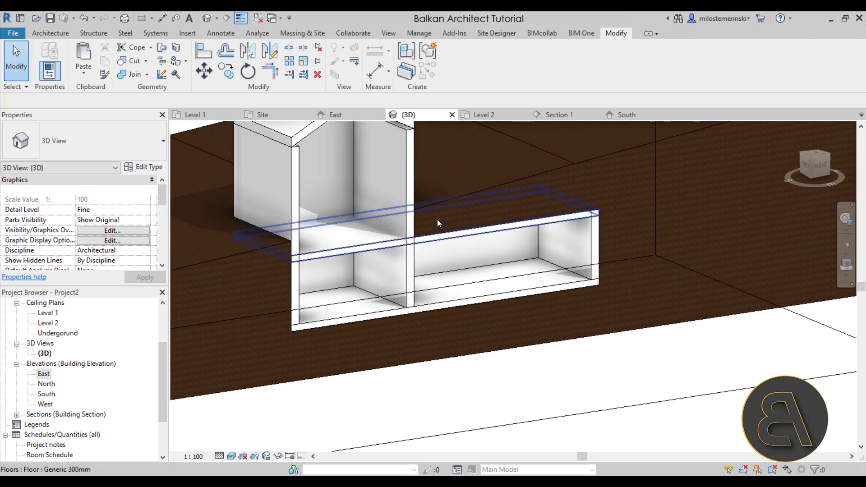
scroll(437, 220, down, 2)
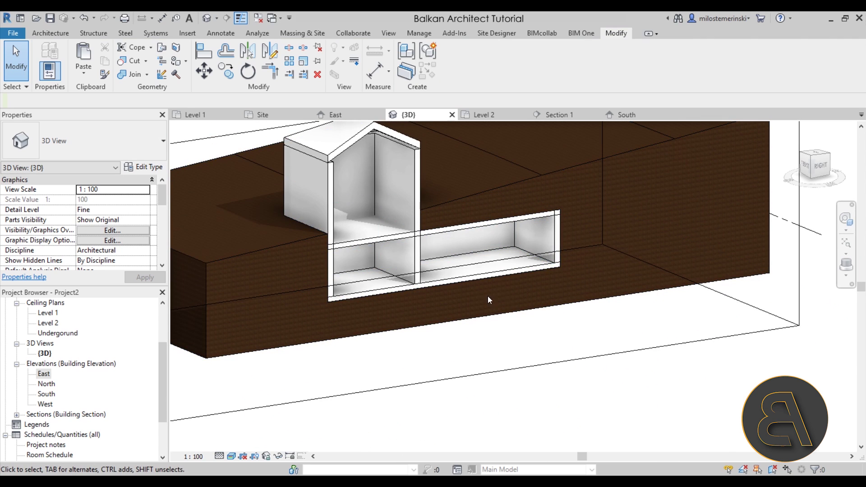
scroll(488, 296, down, 1)
shift+middle_drag(488, 296, 489, 338)
scroll(489, 339, down, 2)
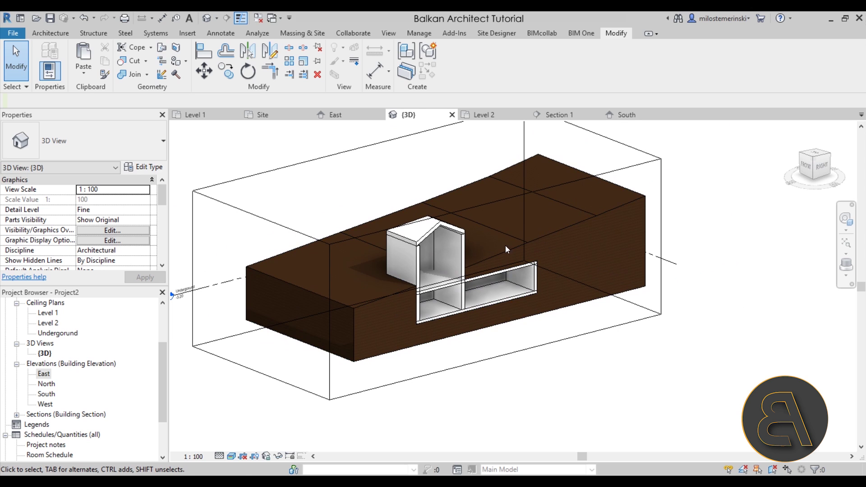
scroll(537, 239, down, 4)
scroll(527, 219, up, 3)
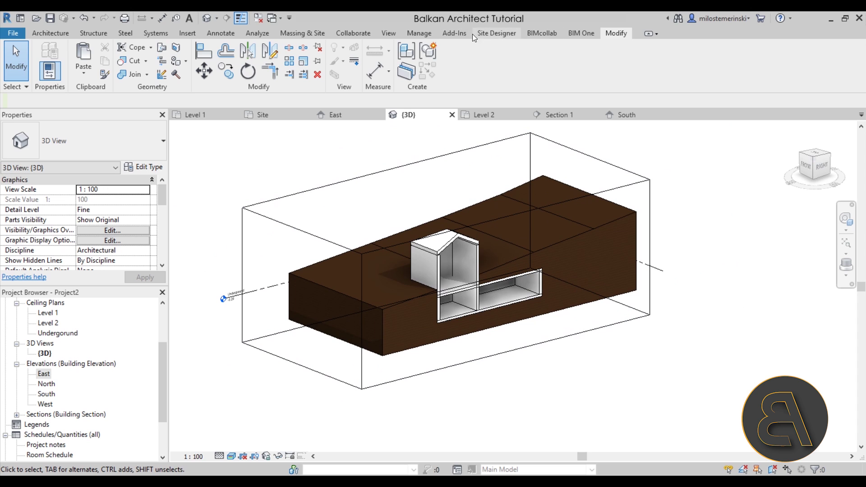
Start the Paint tool, search the project materials for "plant" and select the Plant material
click(419, 34)
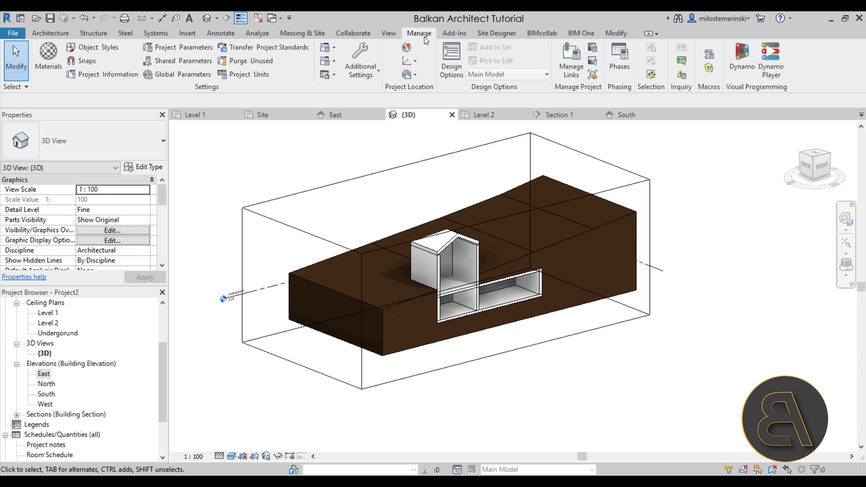
click(615, 32)
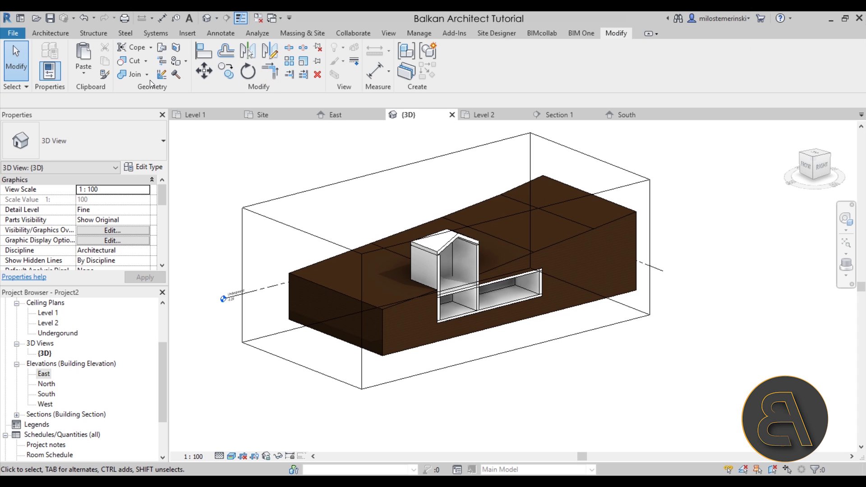
click(177, 64)
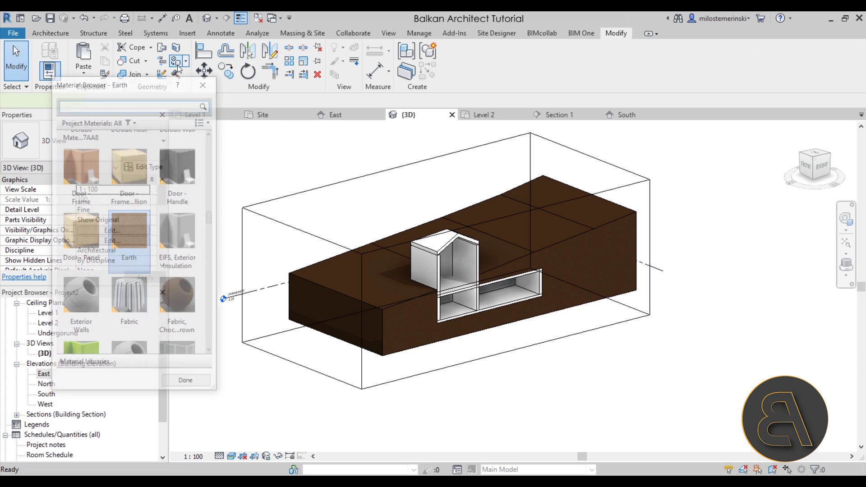
click(98, 105)
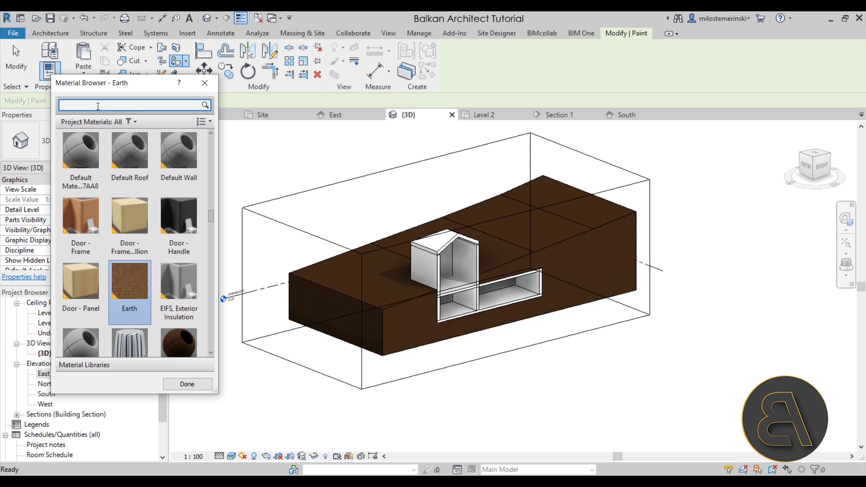
text(pla)
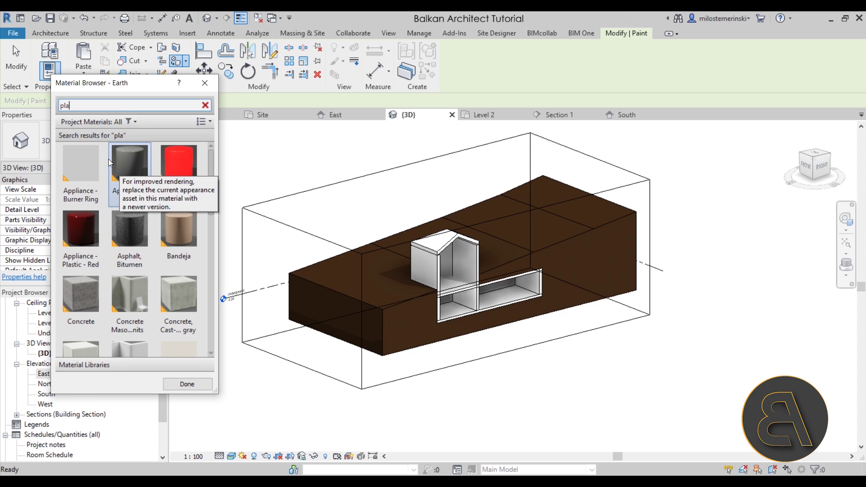
text(nt)
click(135, 199)
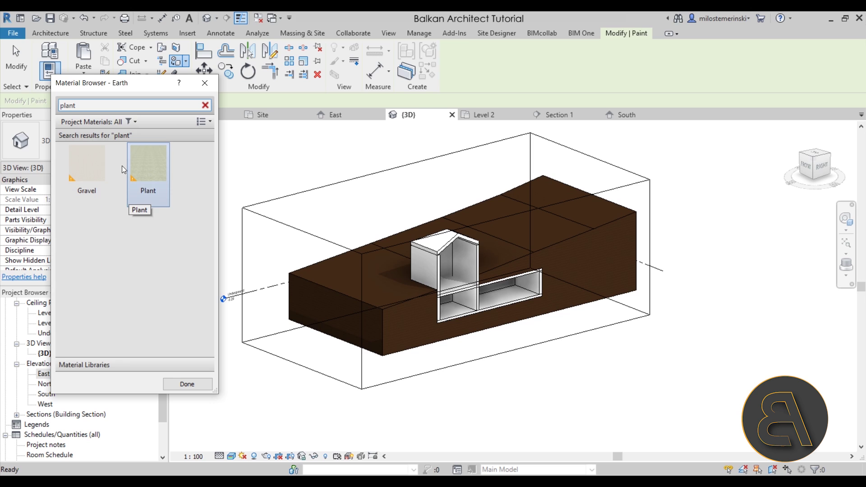
Paint the earth mass's sloping top faces around and behind the building with the Plant material and finish painting
click(411, 295)
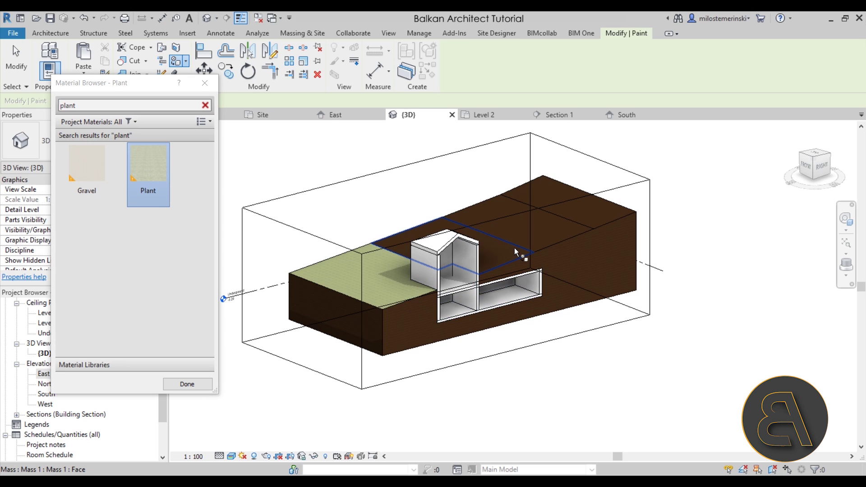
click(549, 234)
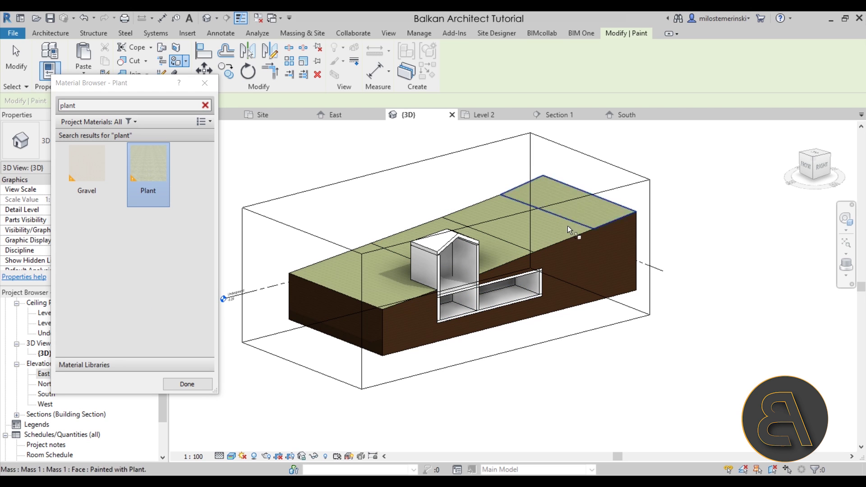
click(187, 384)
Pull the section box's cutting face back out past the earth mass to display the whole building and terrain in 3D
scroll(429, 220, down, 2)
shift+middle_drag(429, 220, 424, 239)
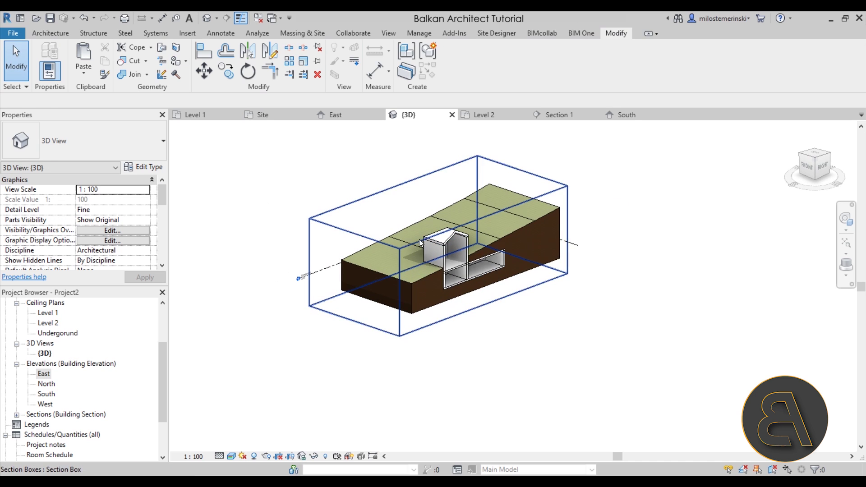
click(418, 241)
drag(489, 265, 552, 294)
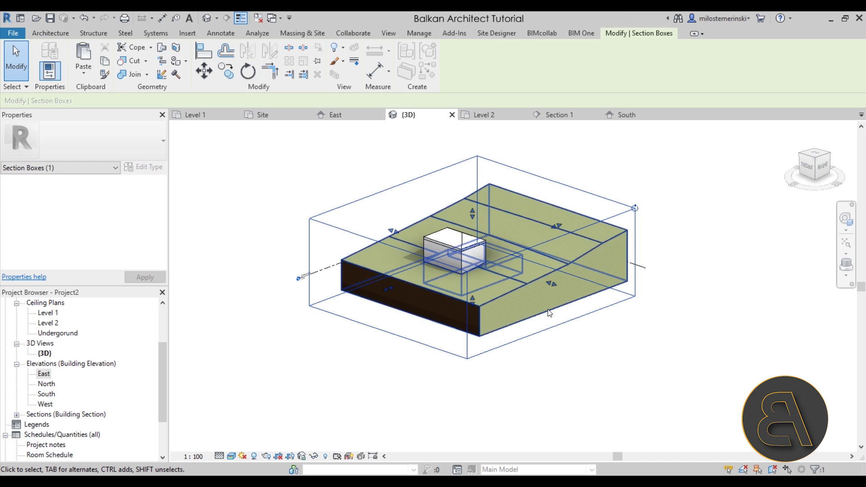
shift+middle_drag(552, 294, 593, 291)
drag(582, 258, 627, 259)
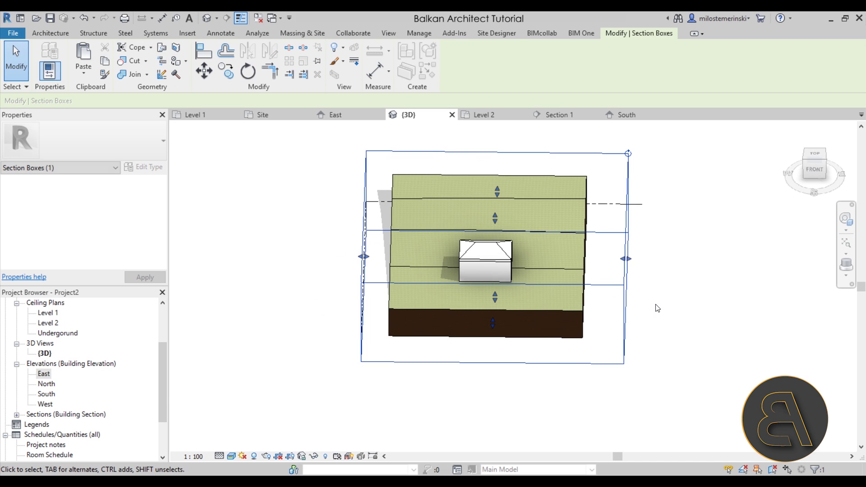
shift+middle_drag(658, 307, 577, 285)
scroll(519, 291, up, 3)
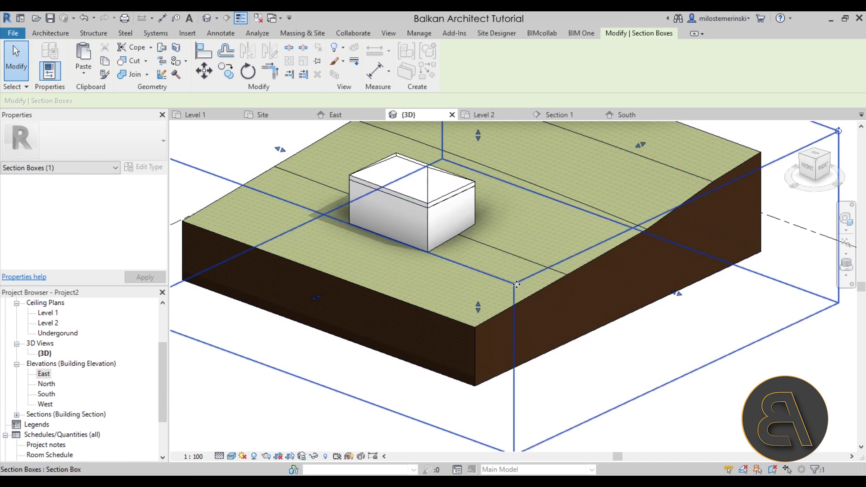
shift+middle_drag(516, 285, 504, 306)
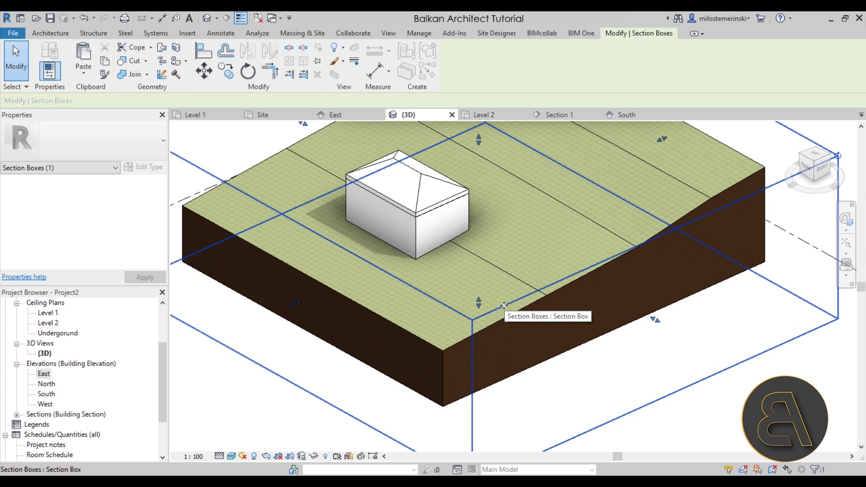
Open the Section 1 view and examine how the earth mass meets the building's walls and underground rooms
click(564, 115)
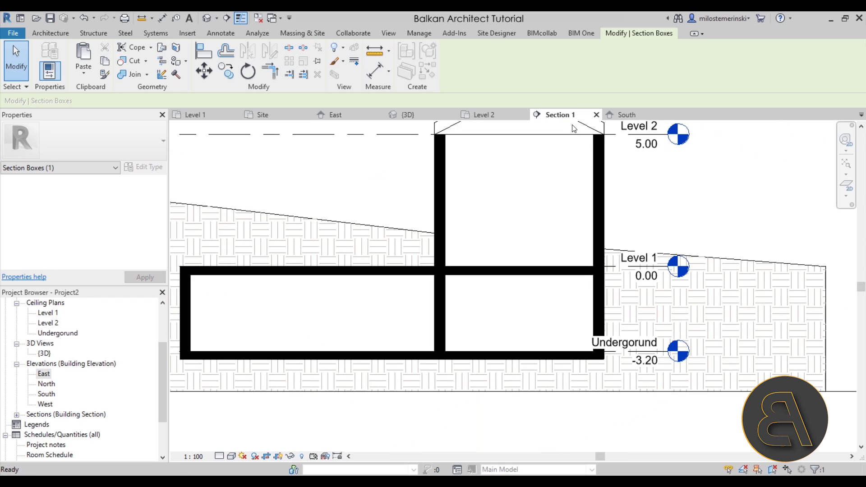
scroll(570, 278, down, 4)
mouse_move(545, 324)
middle_down()
mouse_move(583, 316)
mouse_move(528, 345)
middle_up()
scroll(393, 284, up, 3)
scroll(527, 345, down, 1)
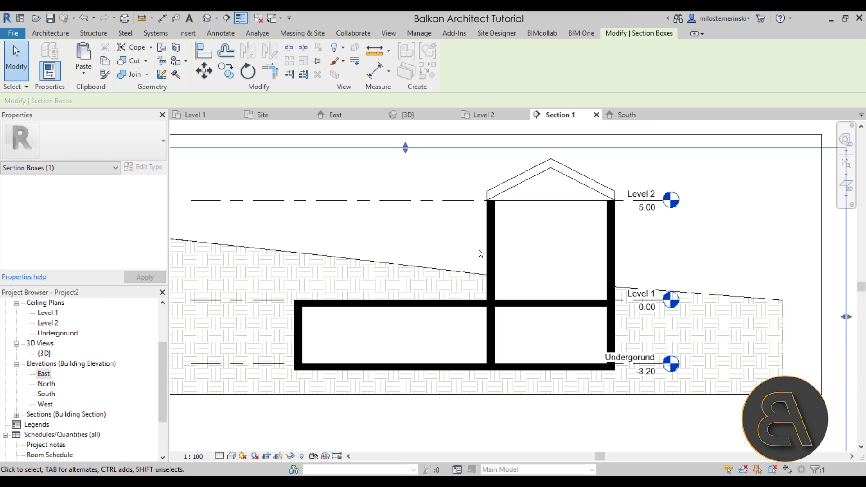